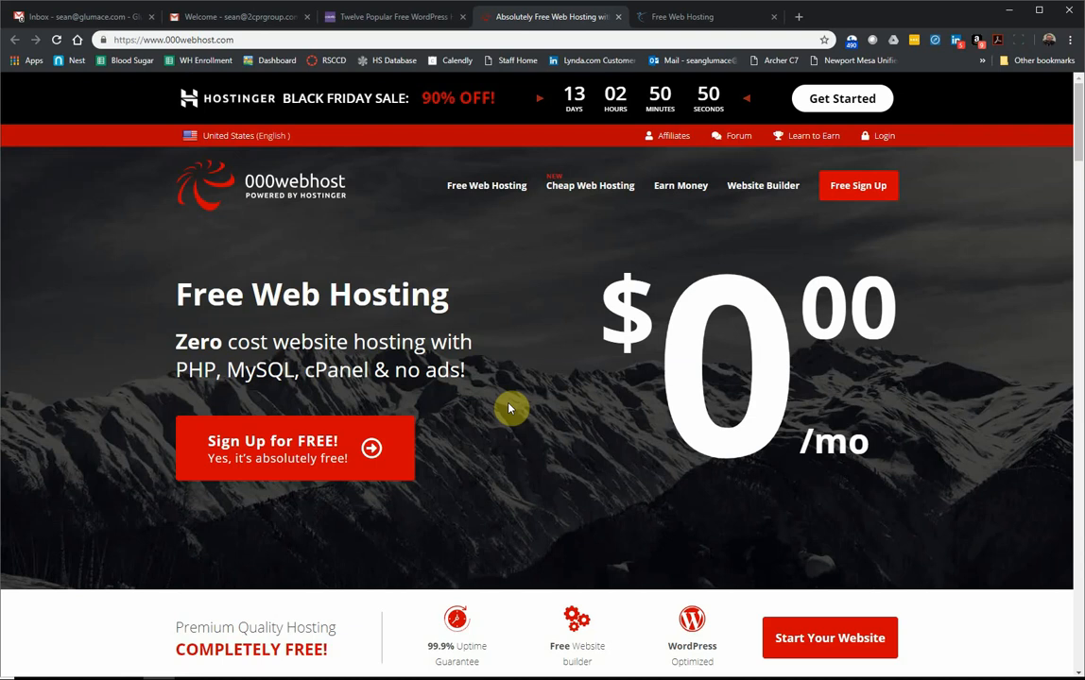
Step: Close the WordPress article, duplicate hosting, welcome e-mail and inbox tabs, then start a blank tab
click(462, 16)
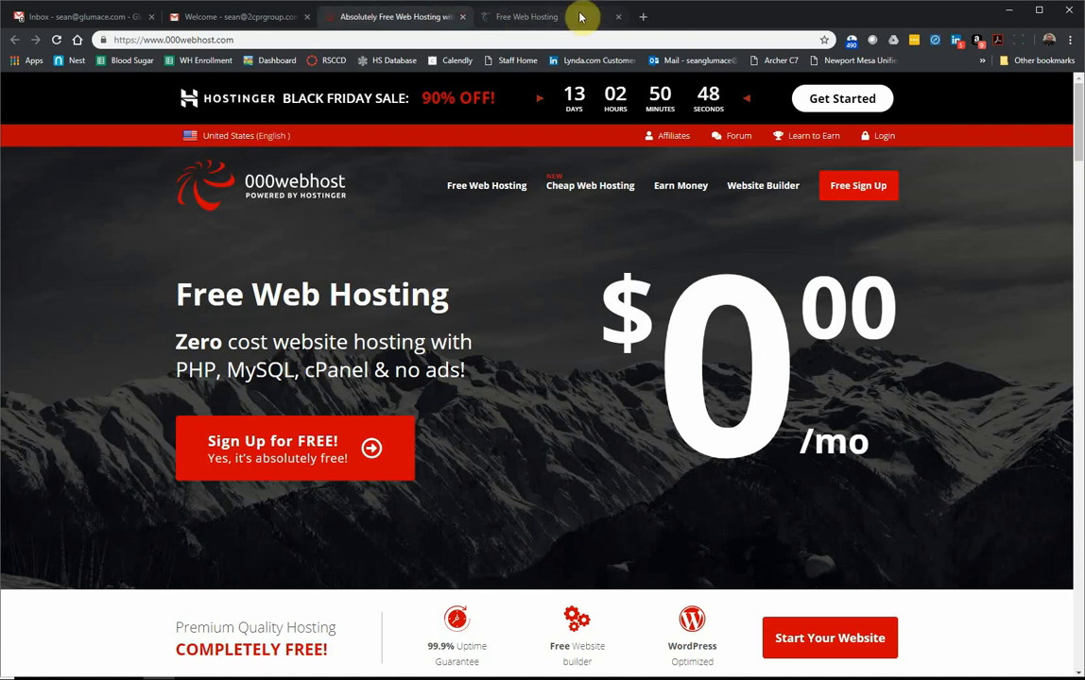
click(618, 16)
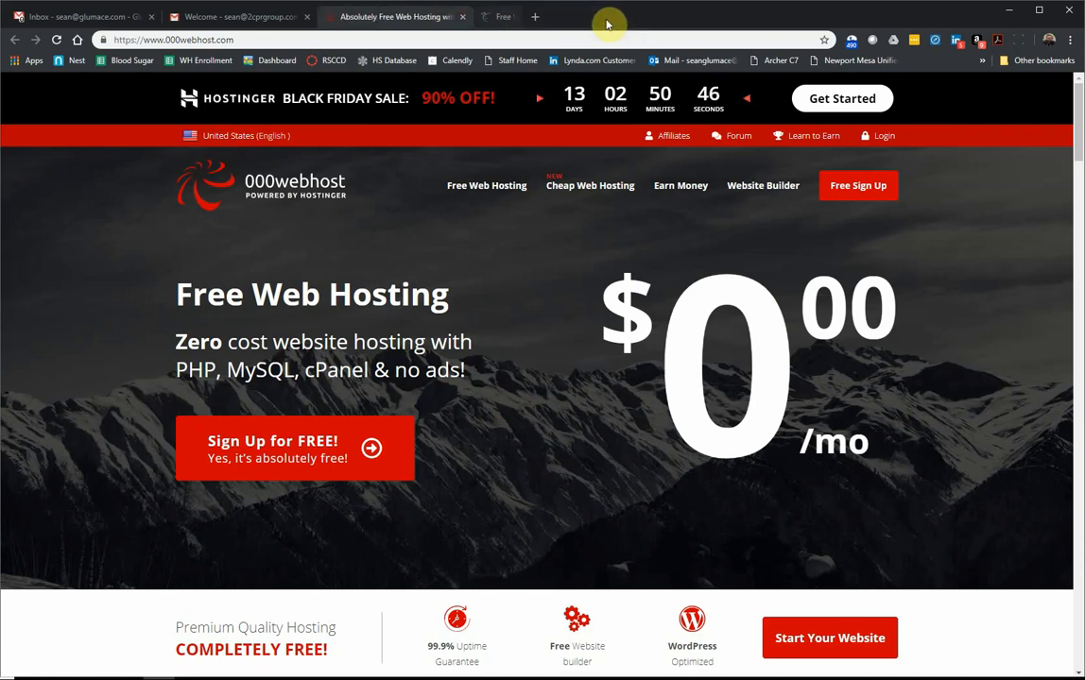
click(306, 17)
click(152, 16)
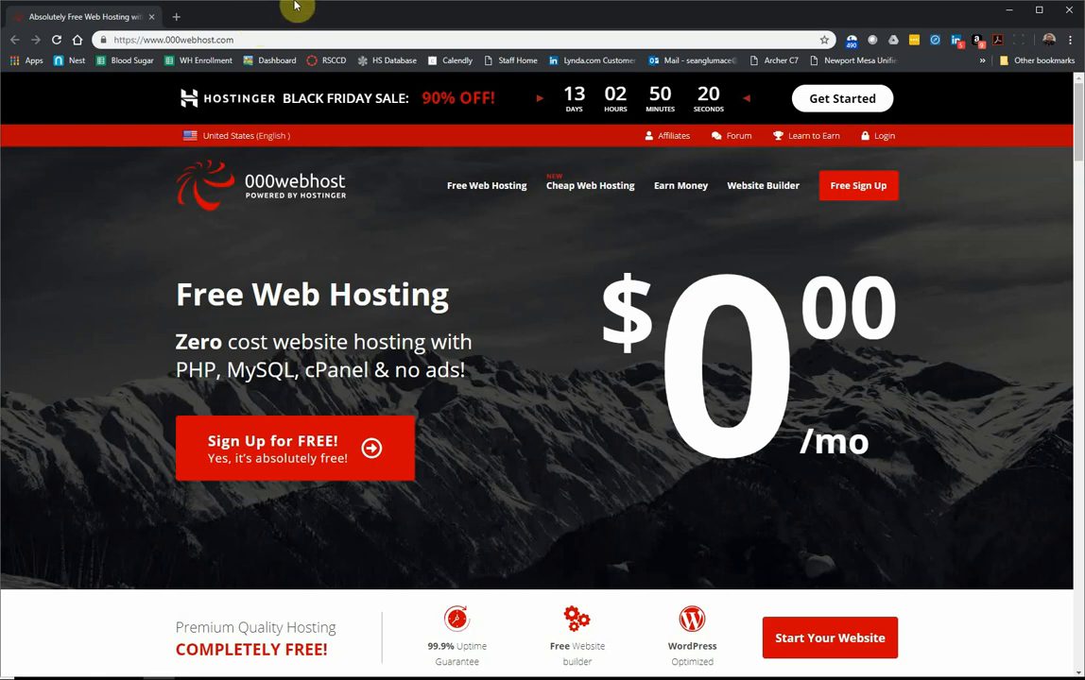
click(176, 17)
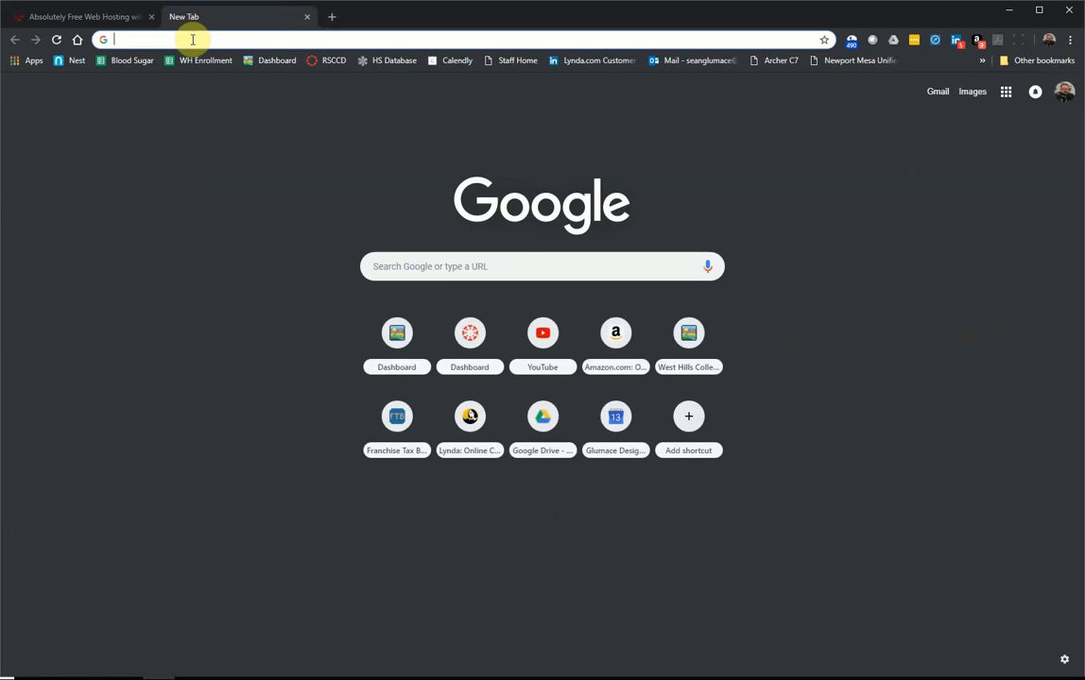
Step: Load hostgator.com in the new tab from the 'host' address-bar suggestion
text(host)
key(Return)
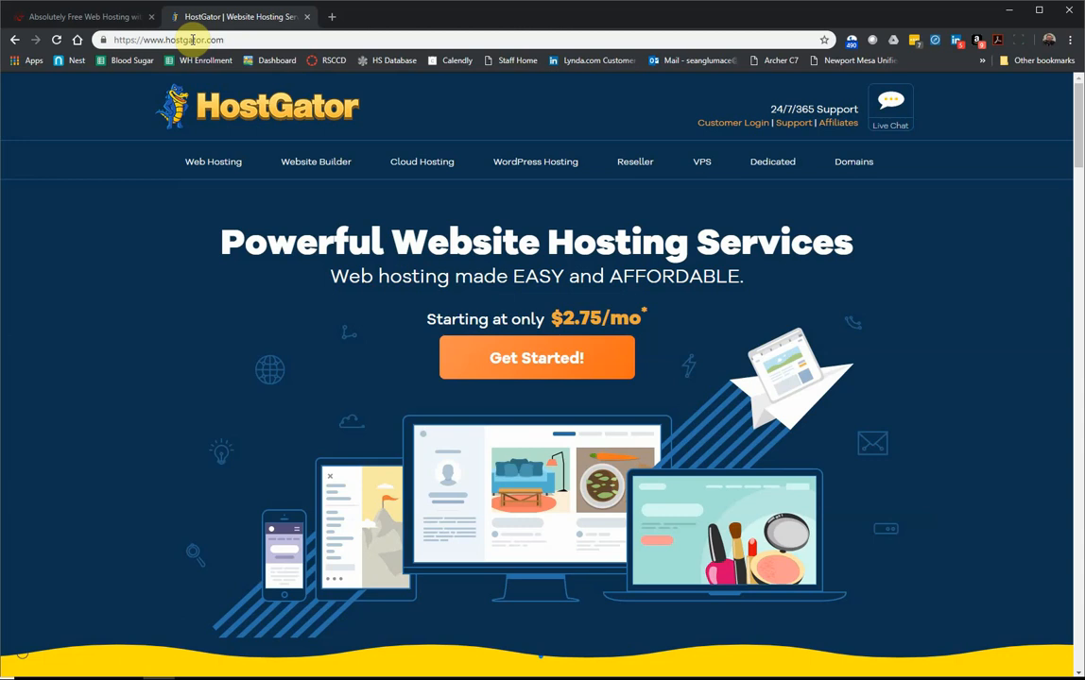
click(193, 39)
Step: Load godaddy.com from the 'god' suggestion, then close that tab
text(god)
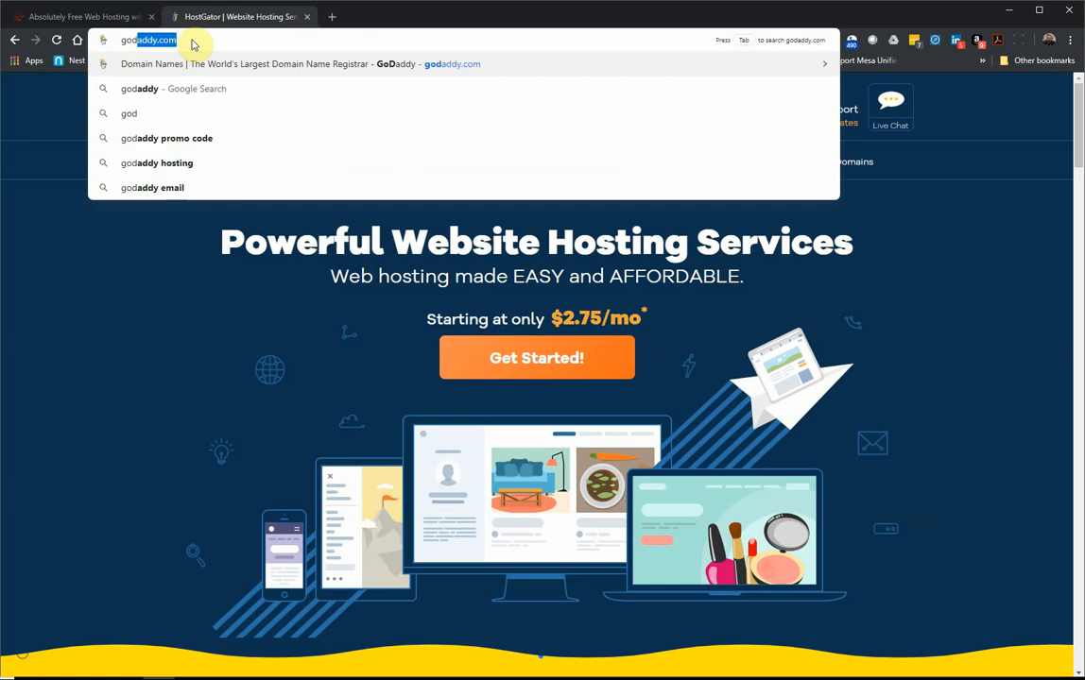
key(Return)
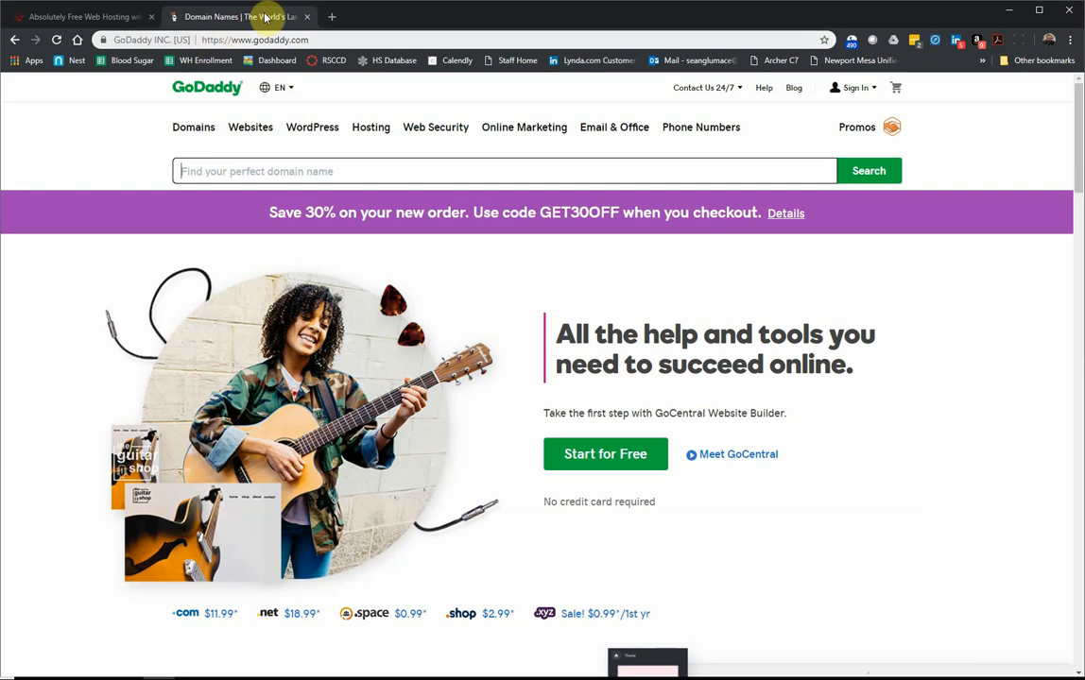
click(308, 16)
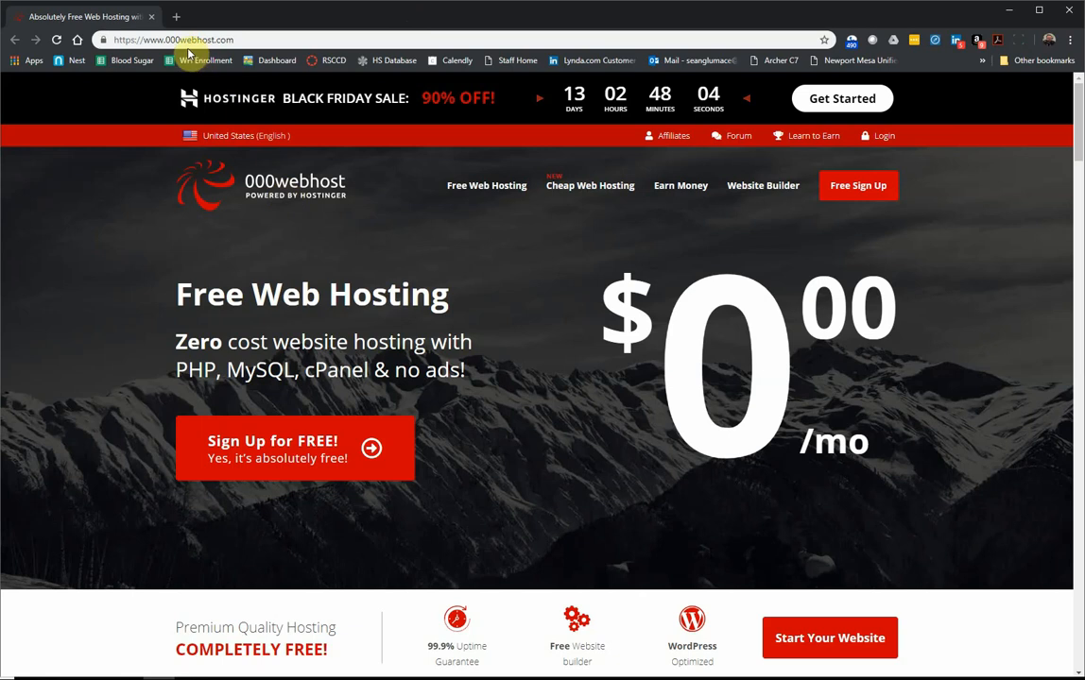
Step: Jump to the hosting plans and choose GET FOR FREE! under Free Web Hosting
drag(138, 40, 254, 34)
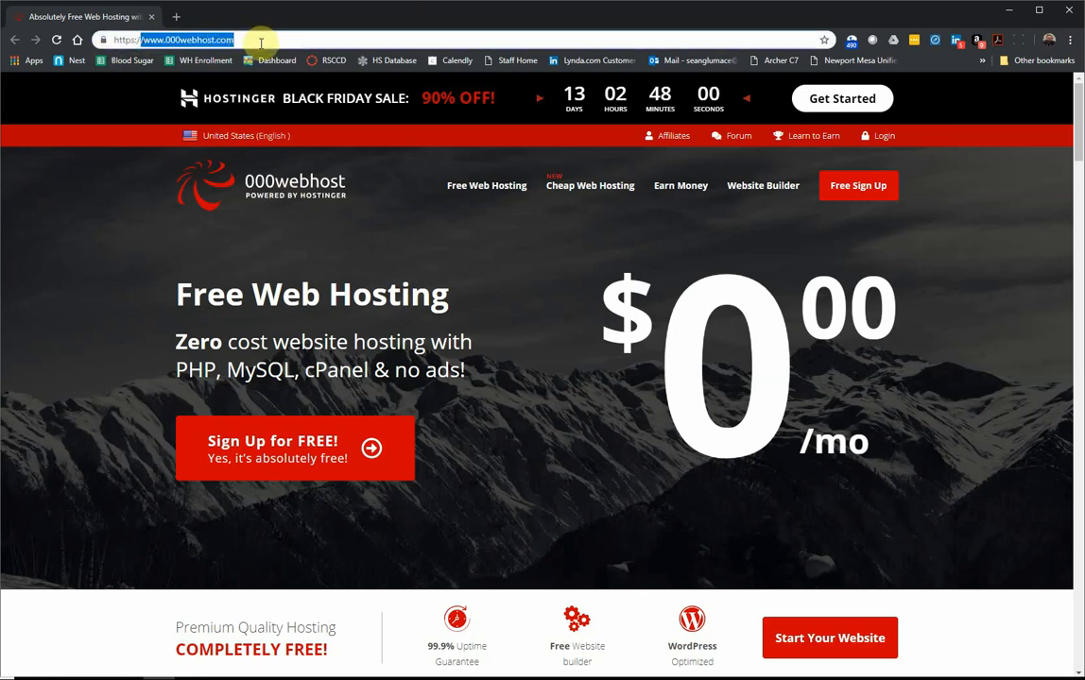
click(288, 473)
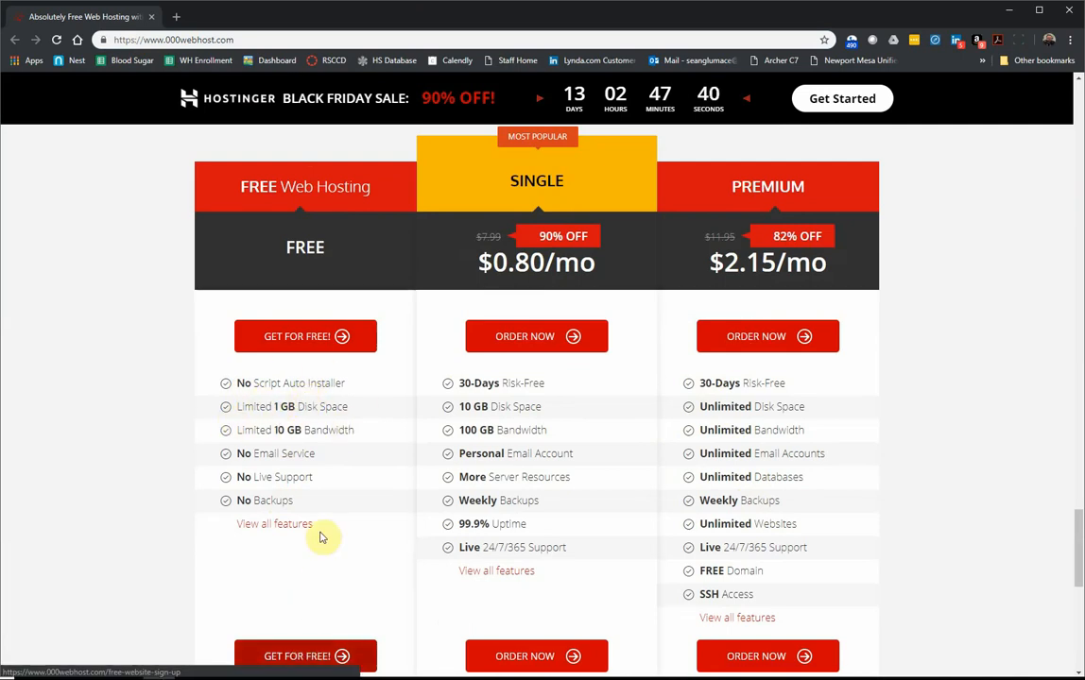
click(316, 338)
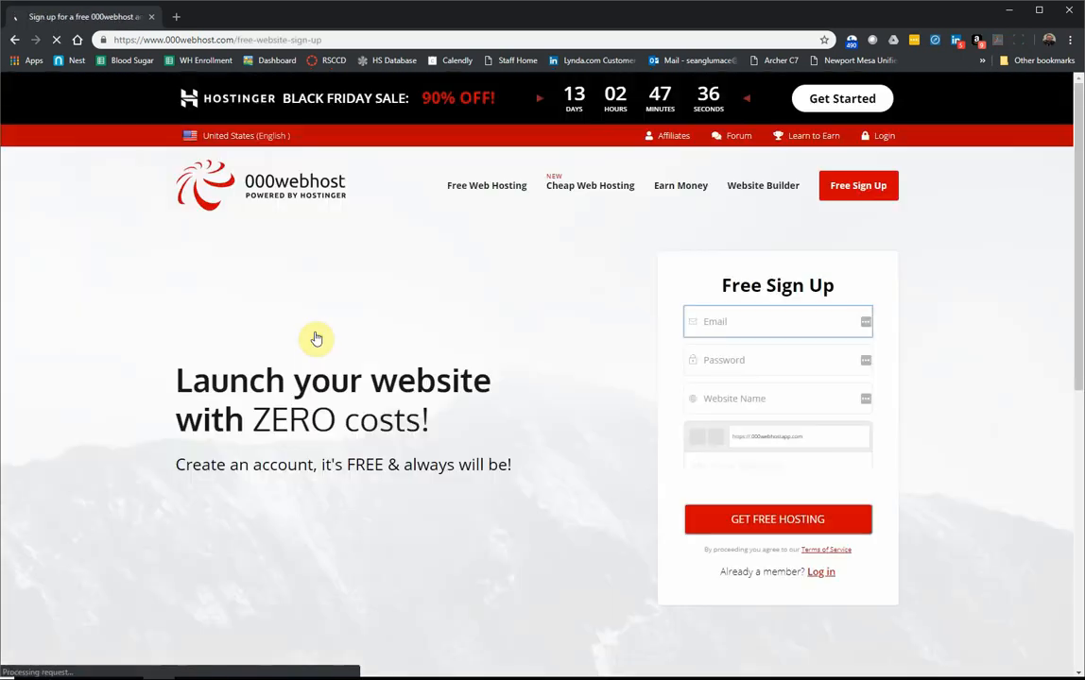
Step: Sign up with the account e-mail, a password and website name wordpresssna, then submit GET FREE HOSTING
click(739, 308)
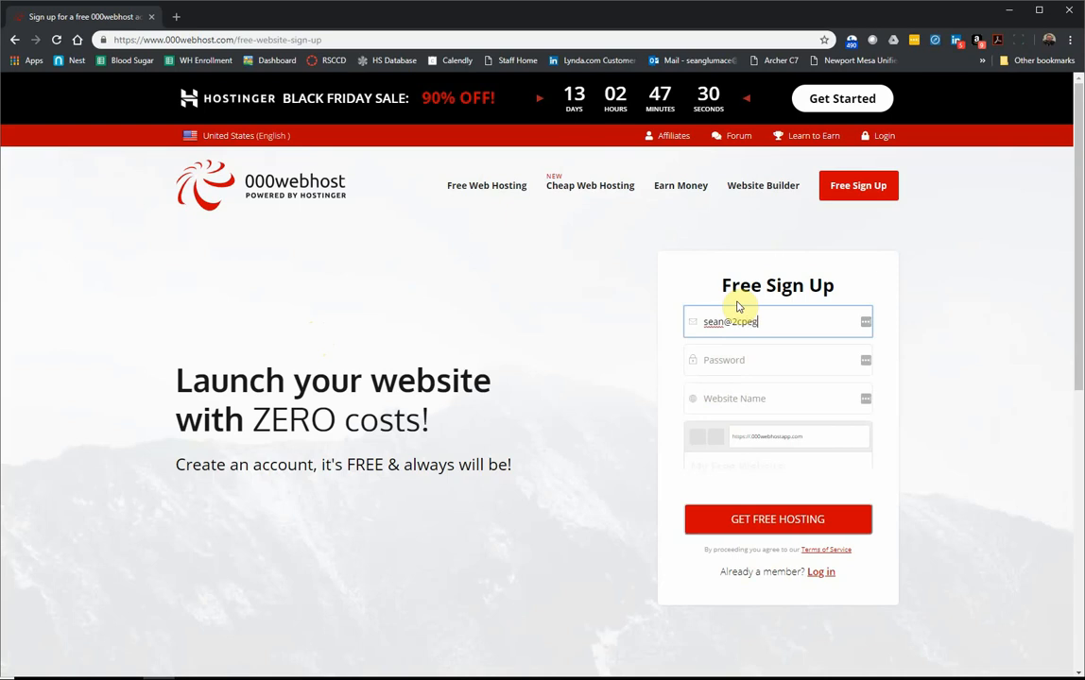
key(Tab)
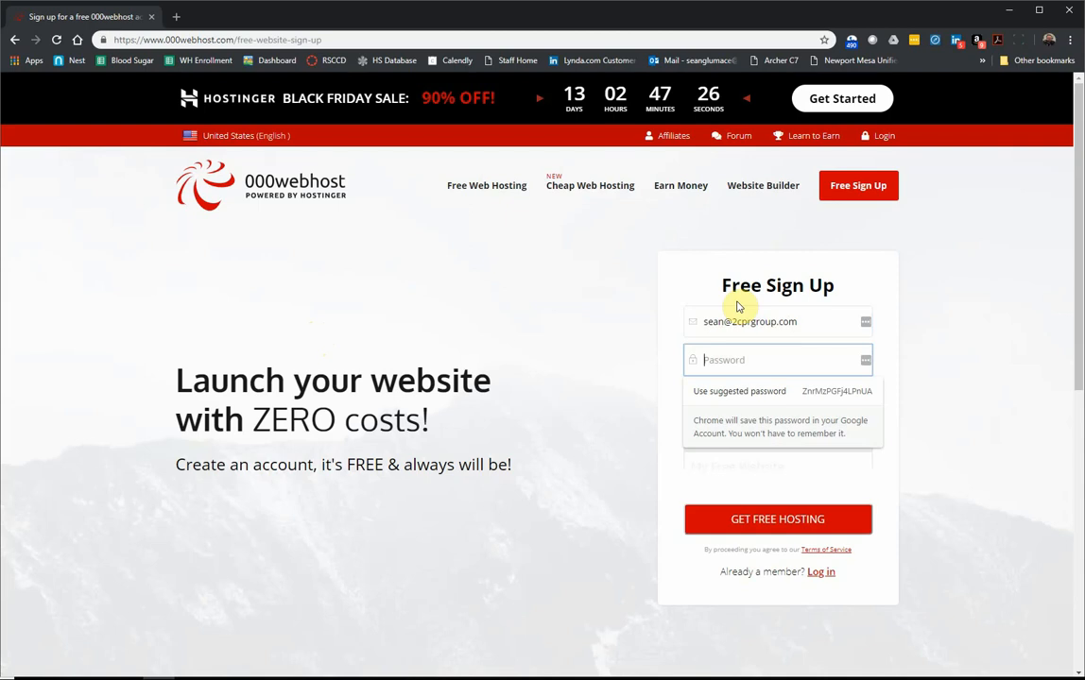
text(••••••••)
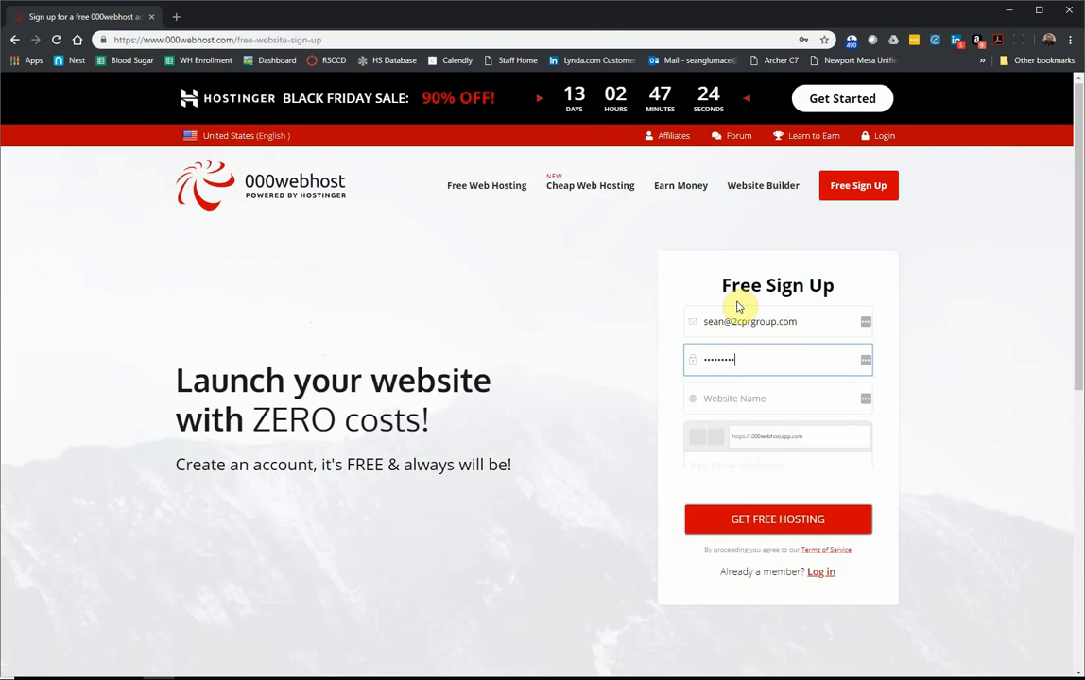
text(••)
key(Tab)
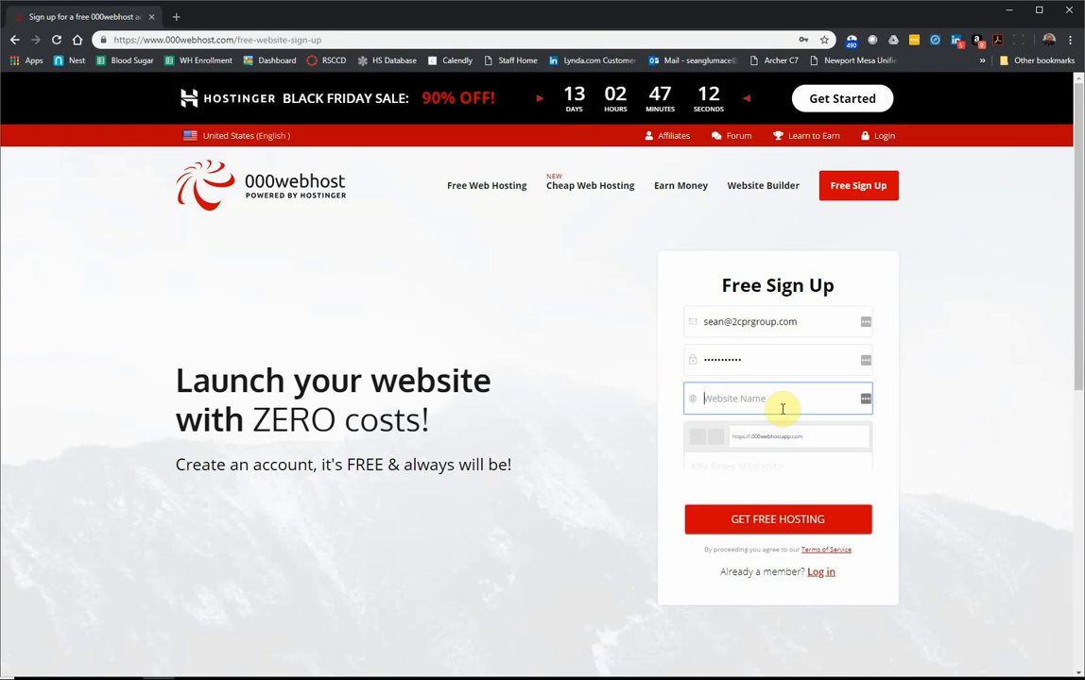
text(wordpress)
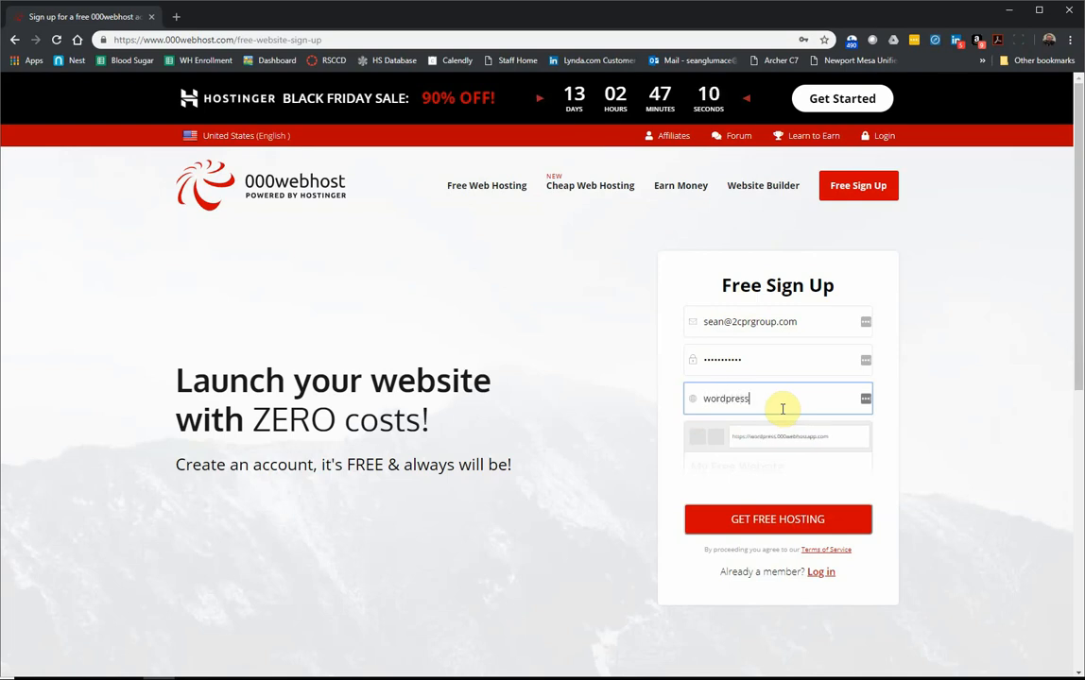
text(sna)
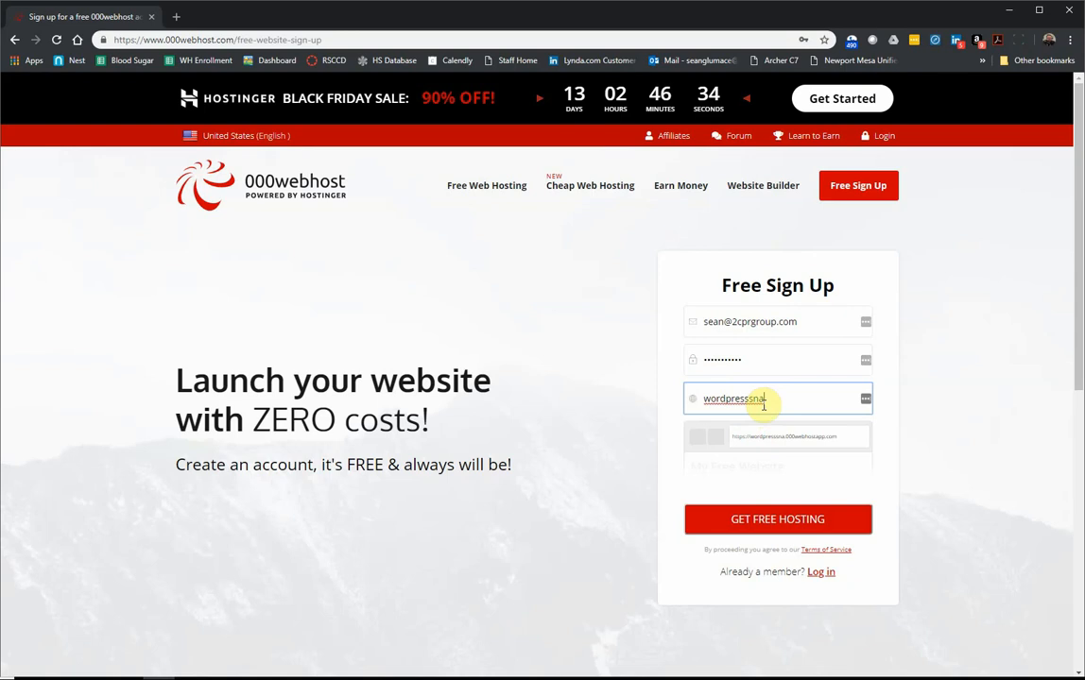
click(753, 519)
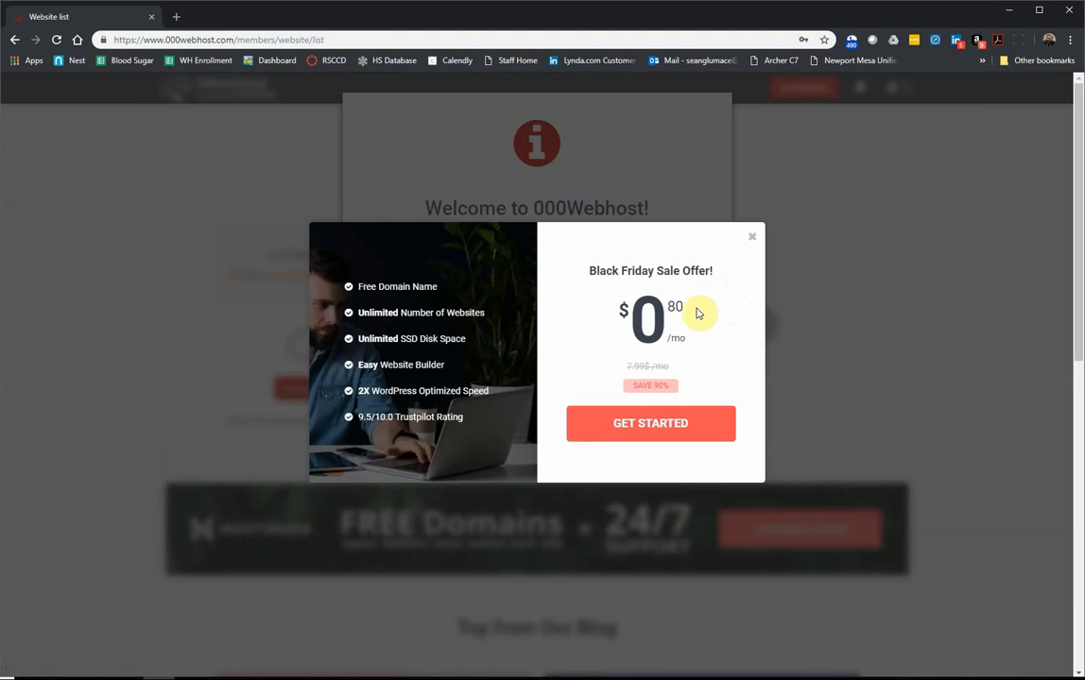
Step: Close the Black Friday offer and dismiss the Welcome dialog with 'It's ok, I want to learn'
click(753, 239)
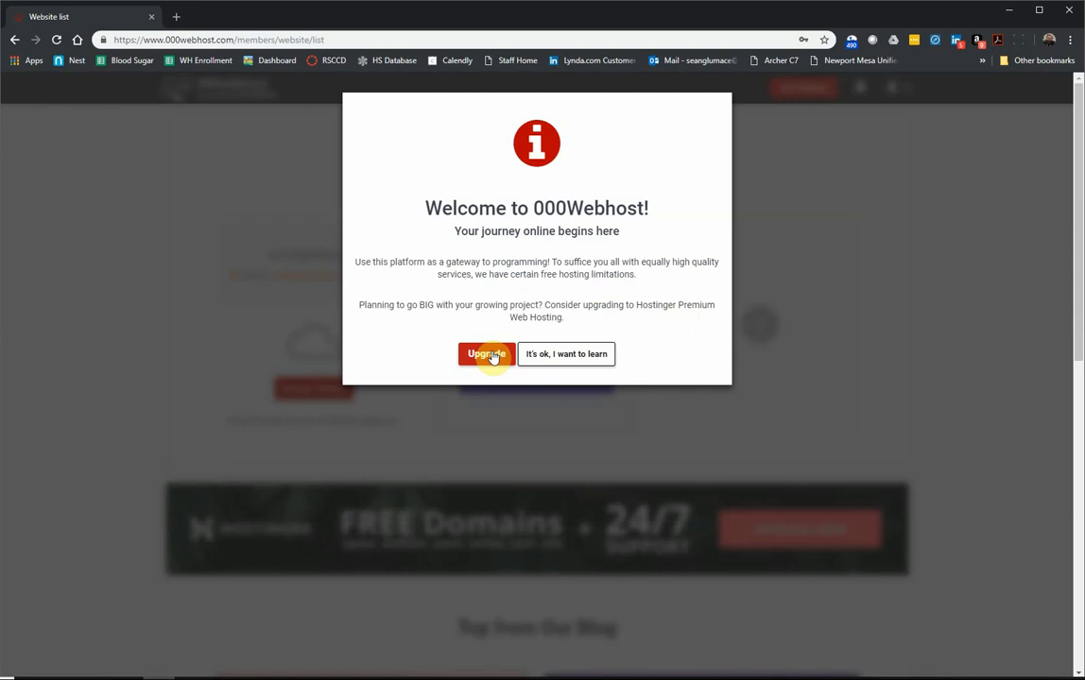
click(566, 357)
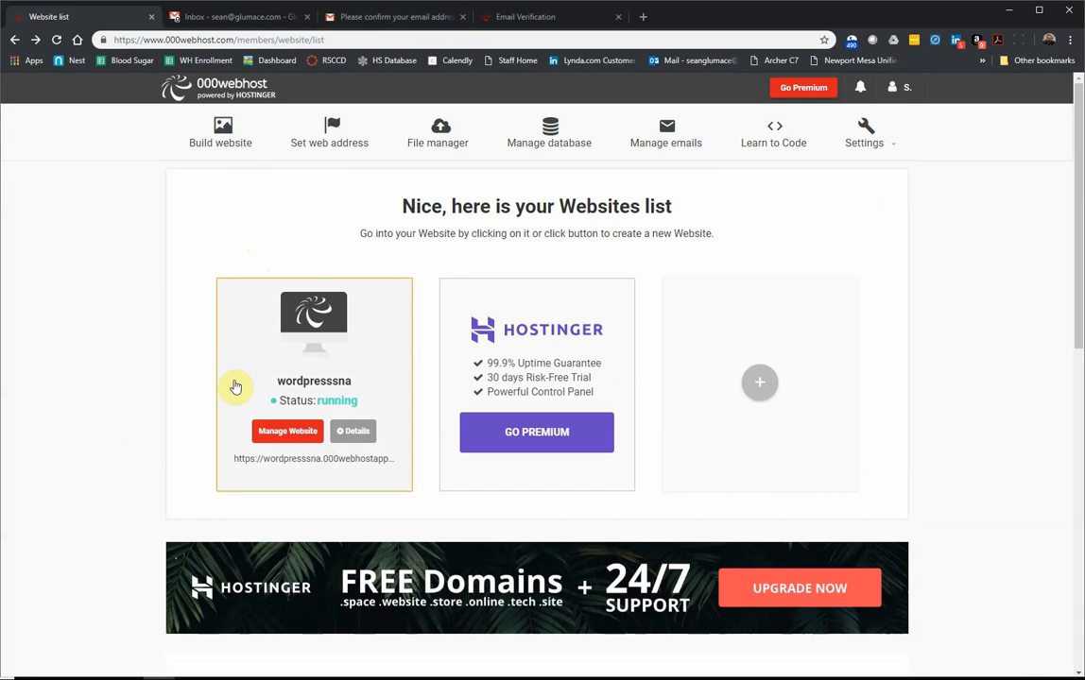
Step: Reload the websites list and close the email verification, confirmation and inbox tabs
click(56, 39)
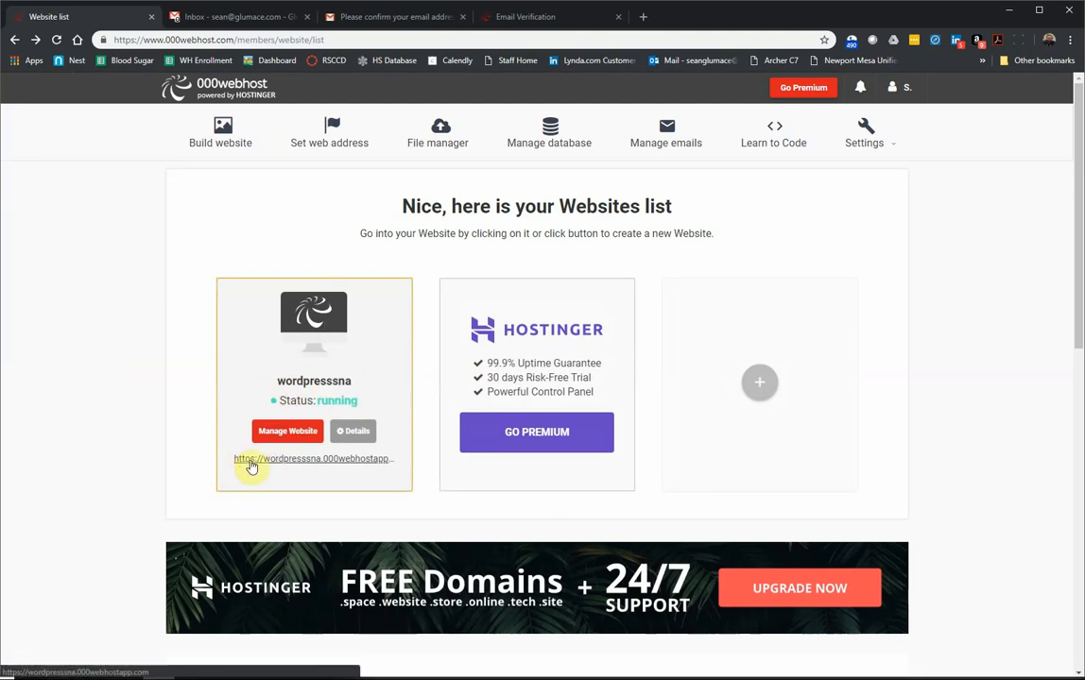
click(617, 17)
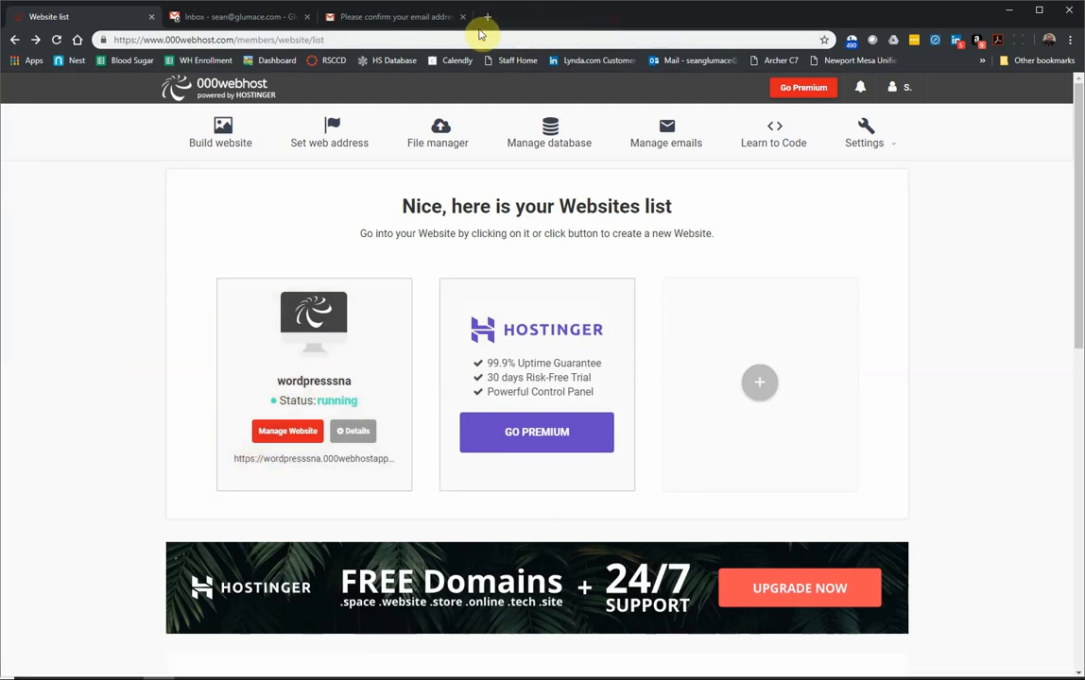
click(462, 17)
click(307, 18)
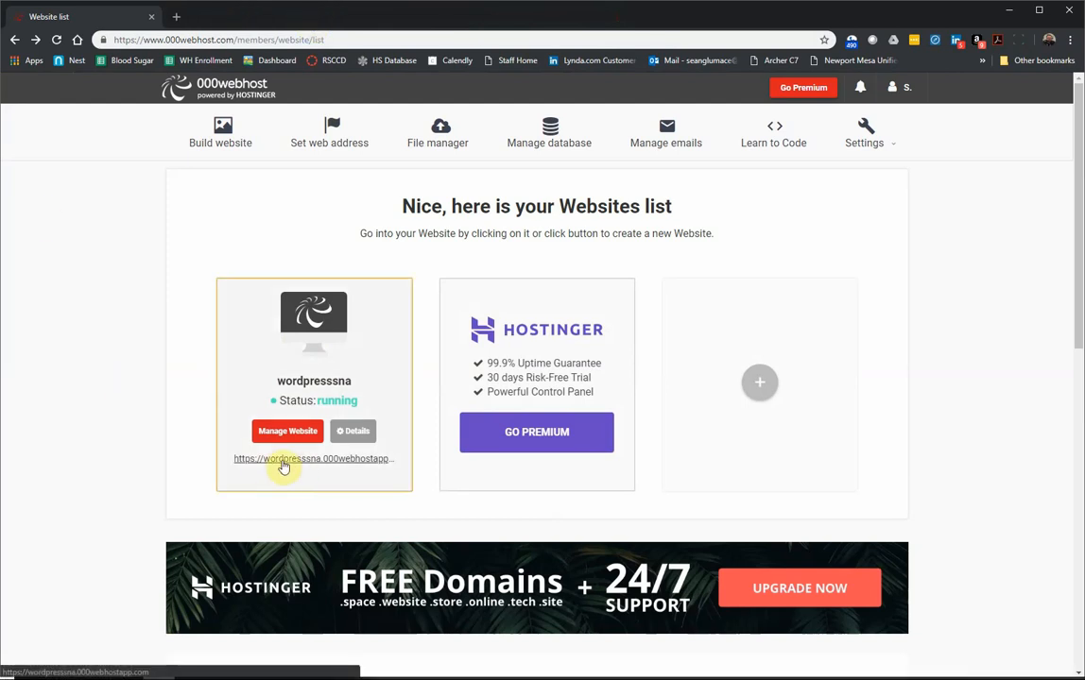
Step: Open the wordpresssna.000webhostapp.com link in a new tab and switch to it
right_click(282, 463)
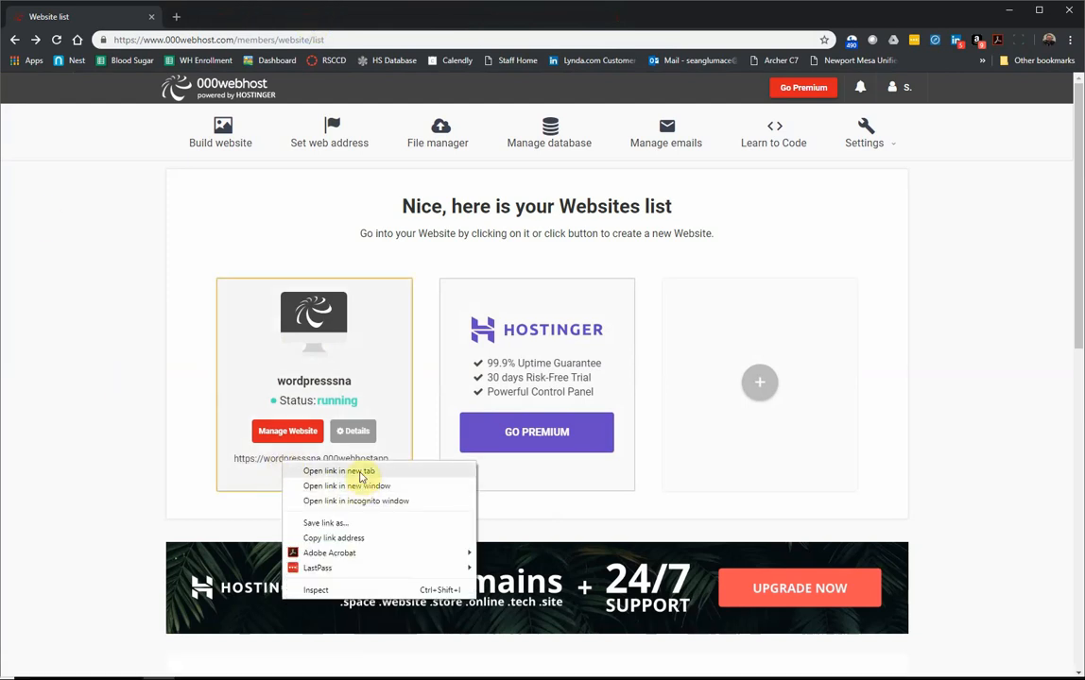
click(265, 483)
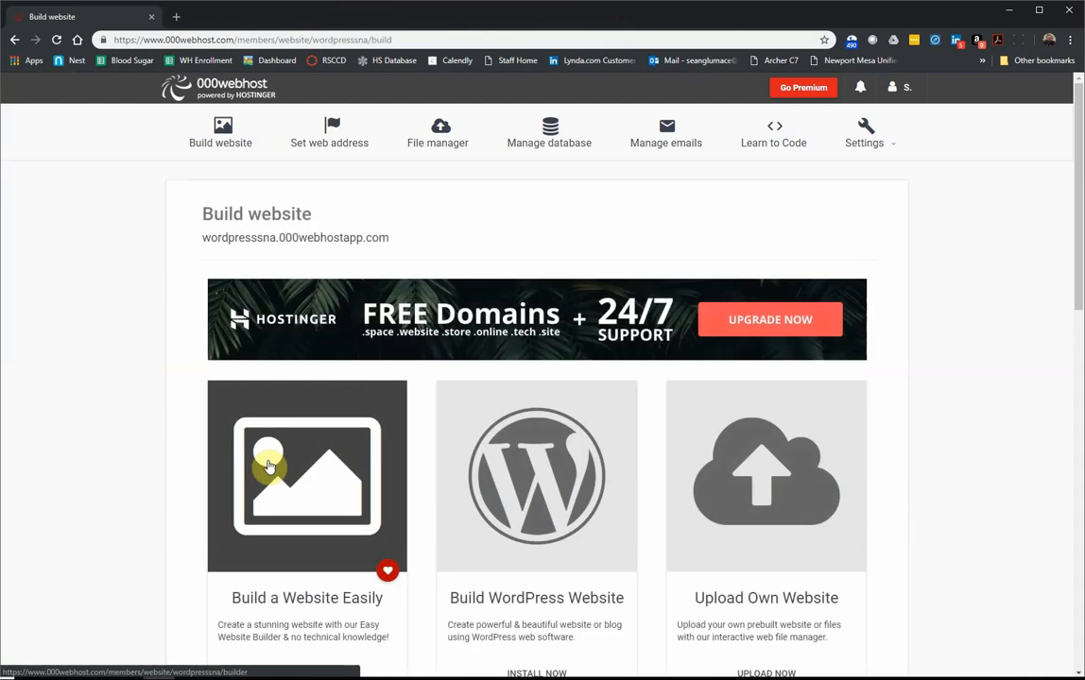
click(15, 38)
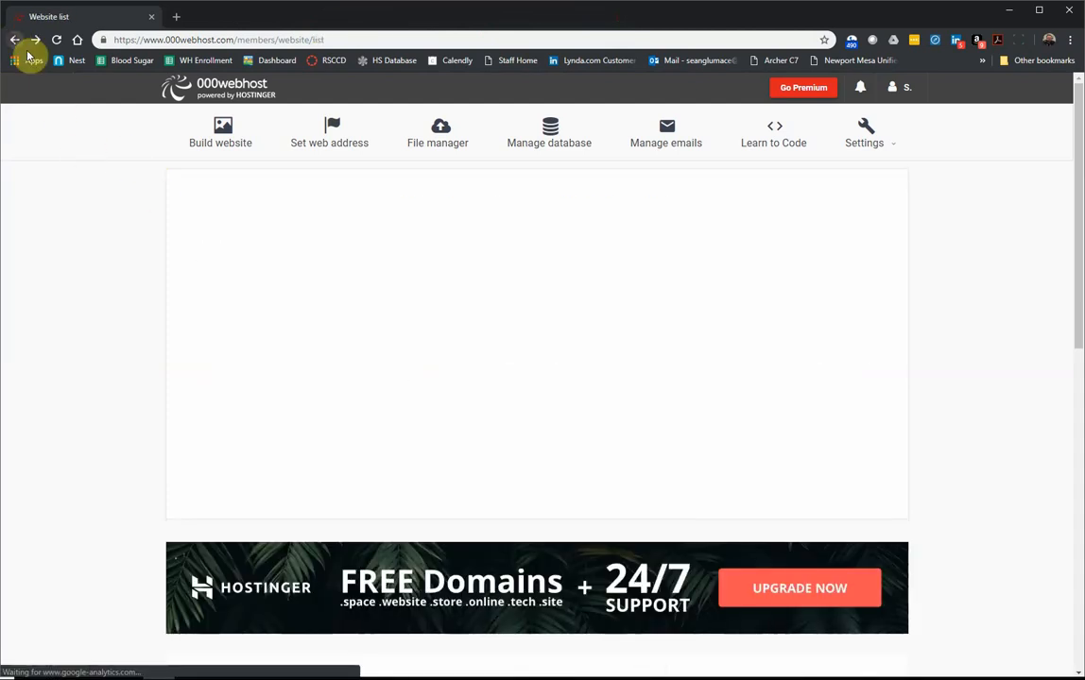
right_click(284, 459)
click(303, 467)
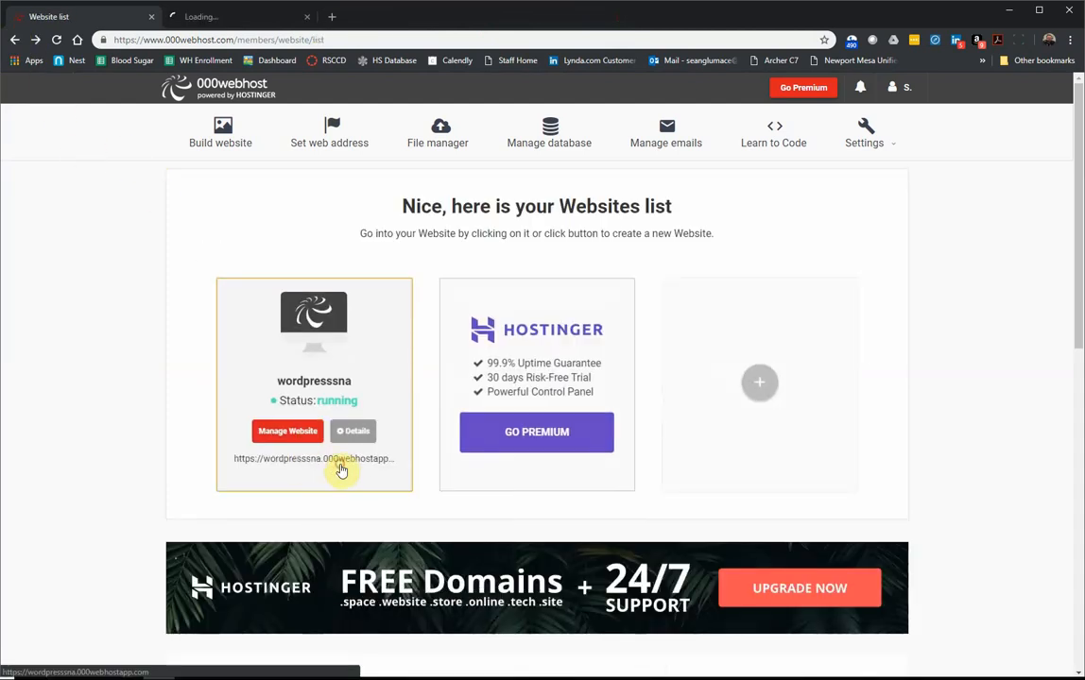
click(227, 17)
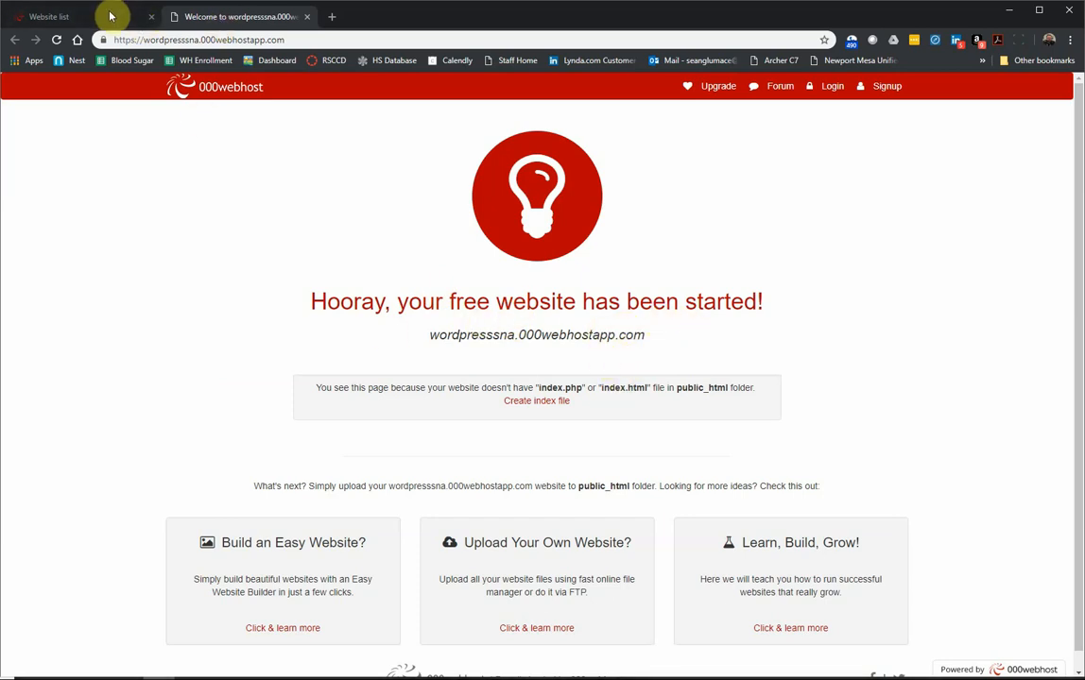
Step: Go back to the Website list tab showing wordpresssna as running
click(293, 39)
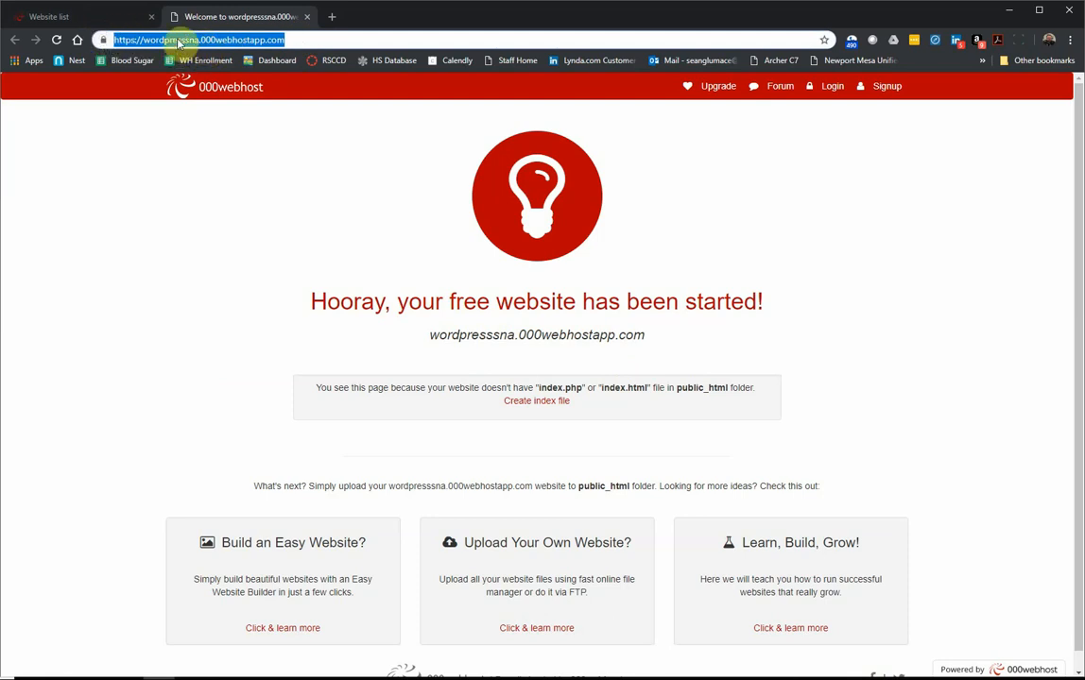
click(104, 17)
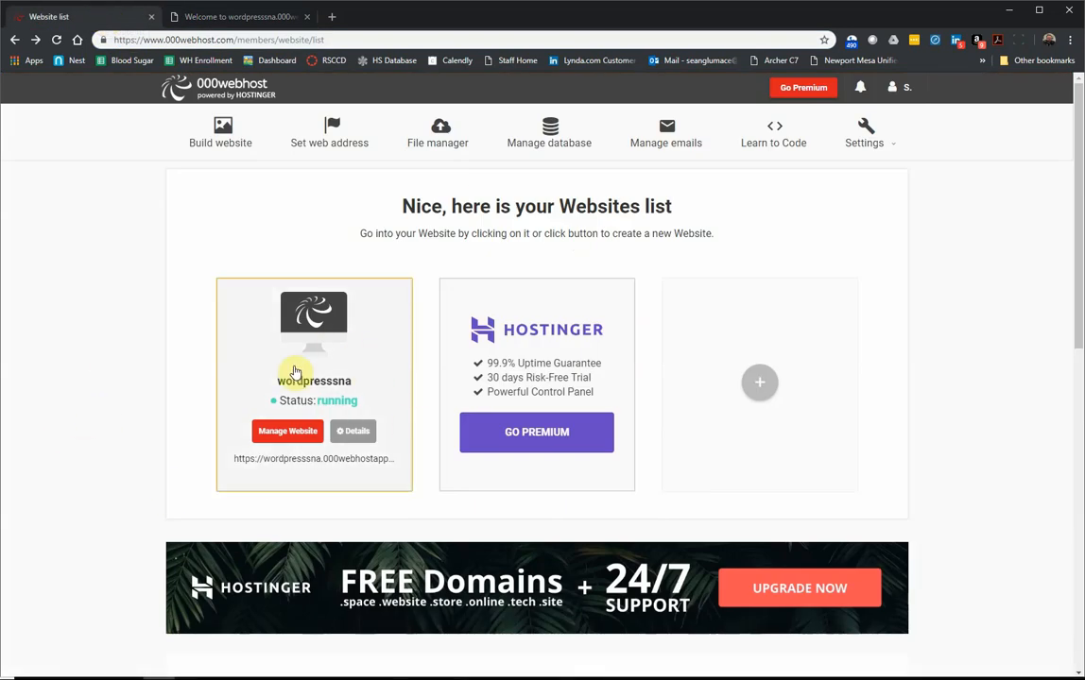
Step: Open Manage Website for wordpresssna and scroll through the Build website options
click(289, 433)
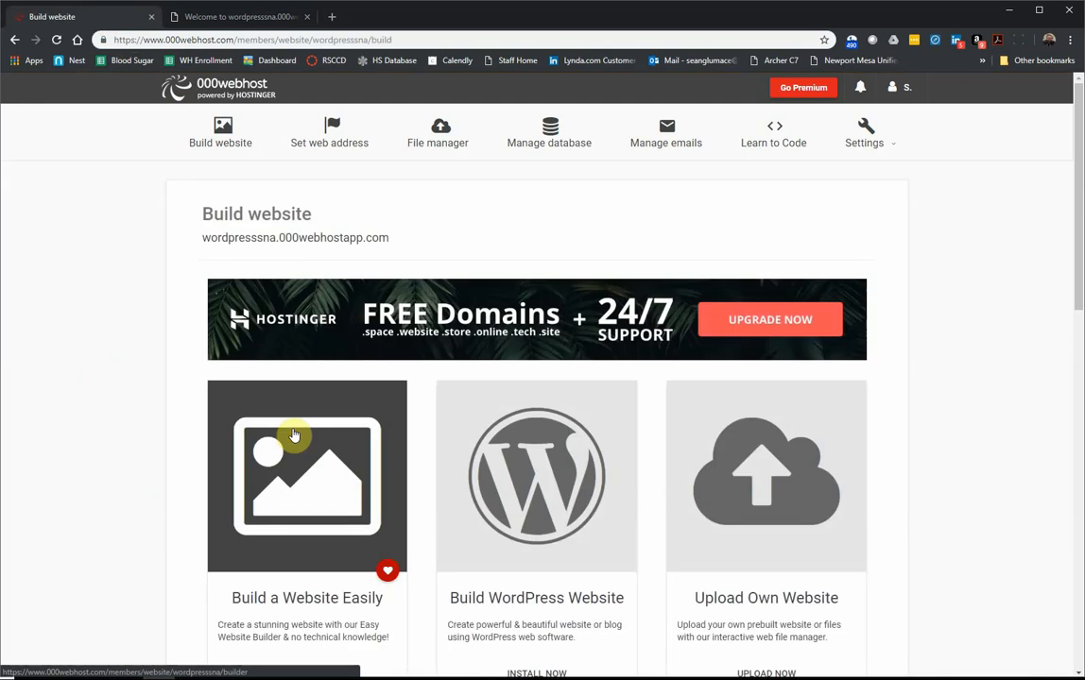
scroll(163, 324, down, 1)
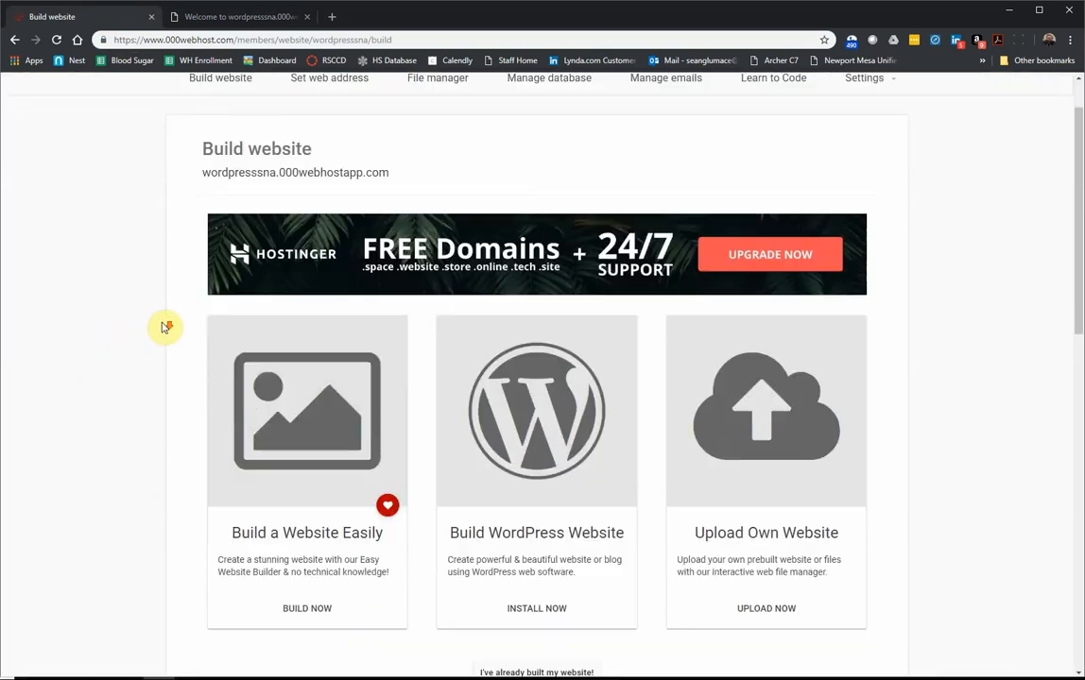
scroll(162, 327, up, 1)
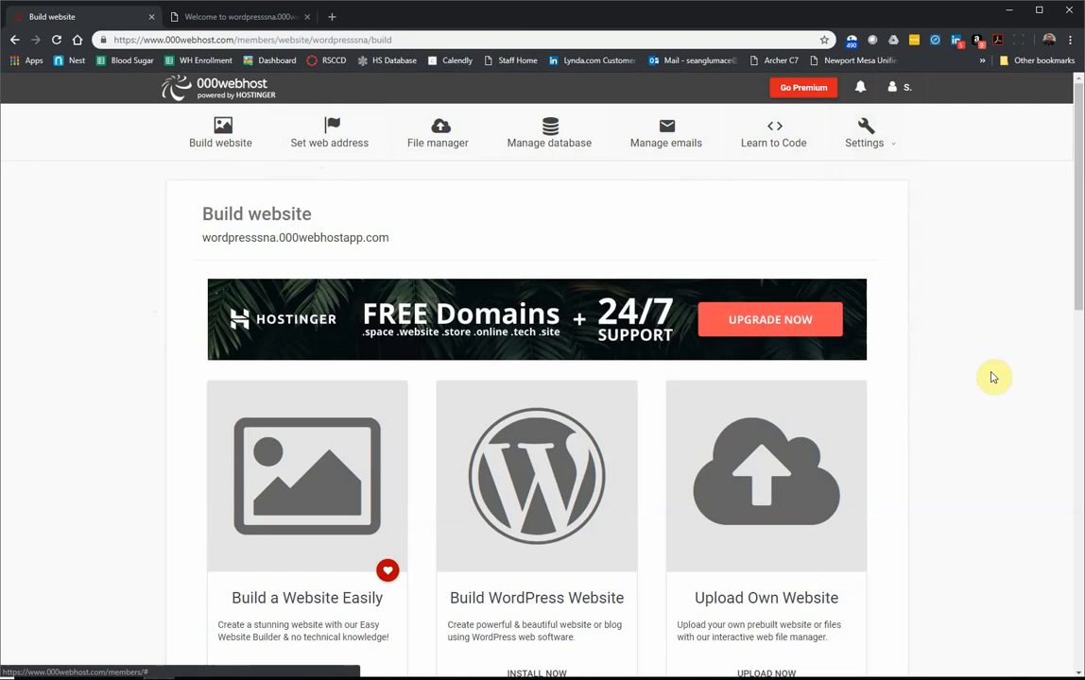
scroll(959, 359, down, 2)
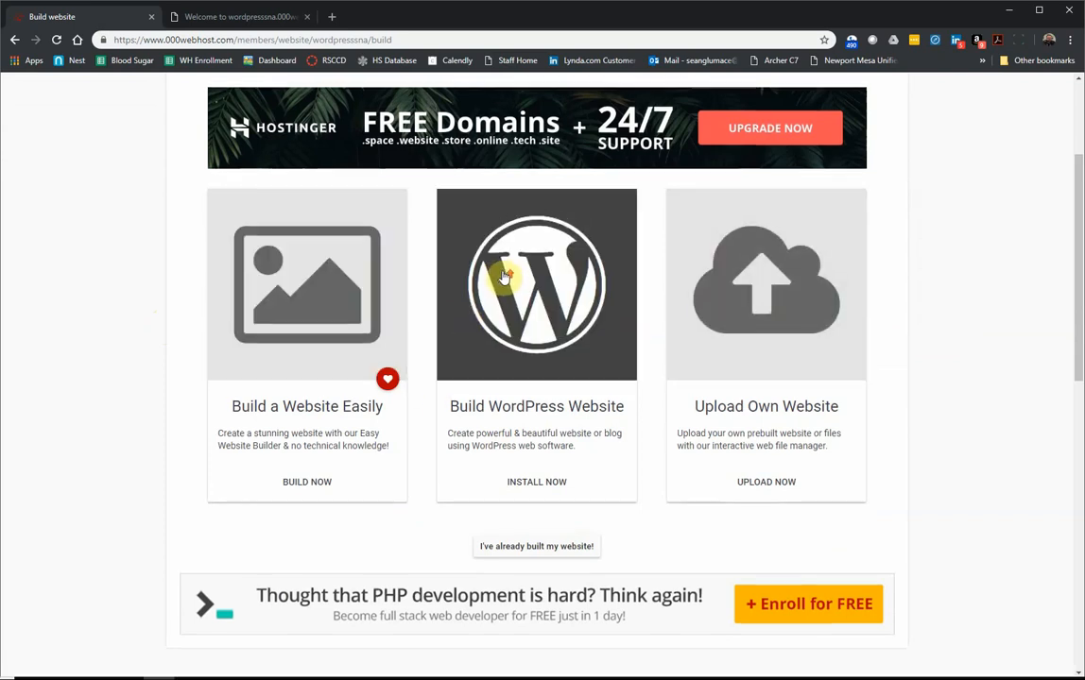
scroll(503, 275, up, 2)
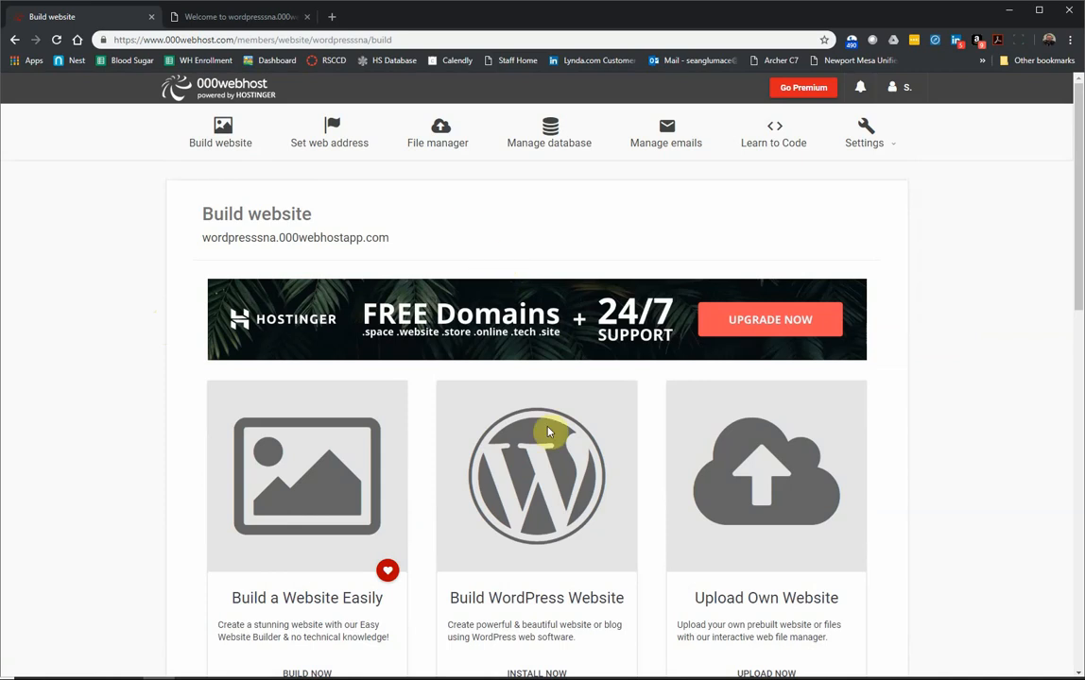
Step: Start the WordPress build with admin username test0wordpress, a password and the wordpresssna site URL
click(561, 529)
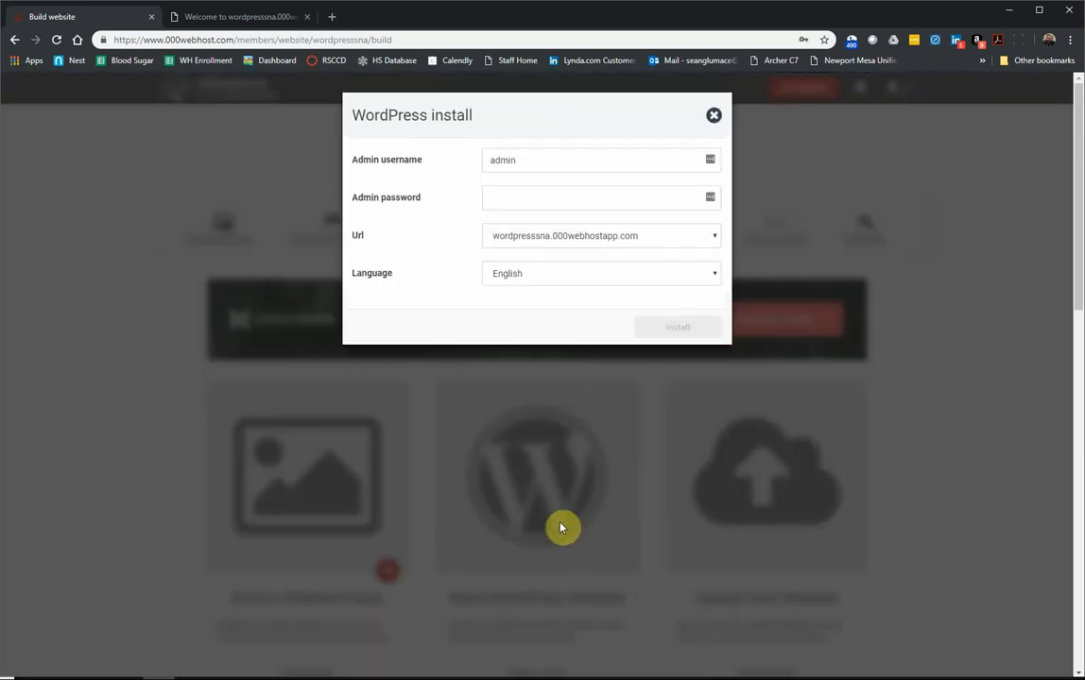
drag(550, 160, 443, 163)
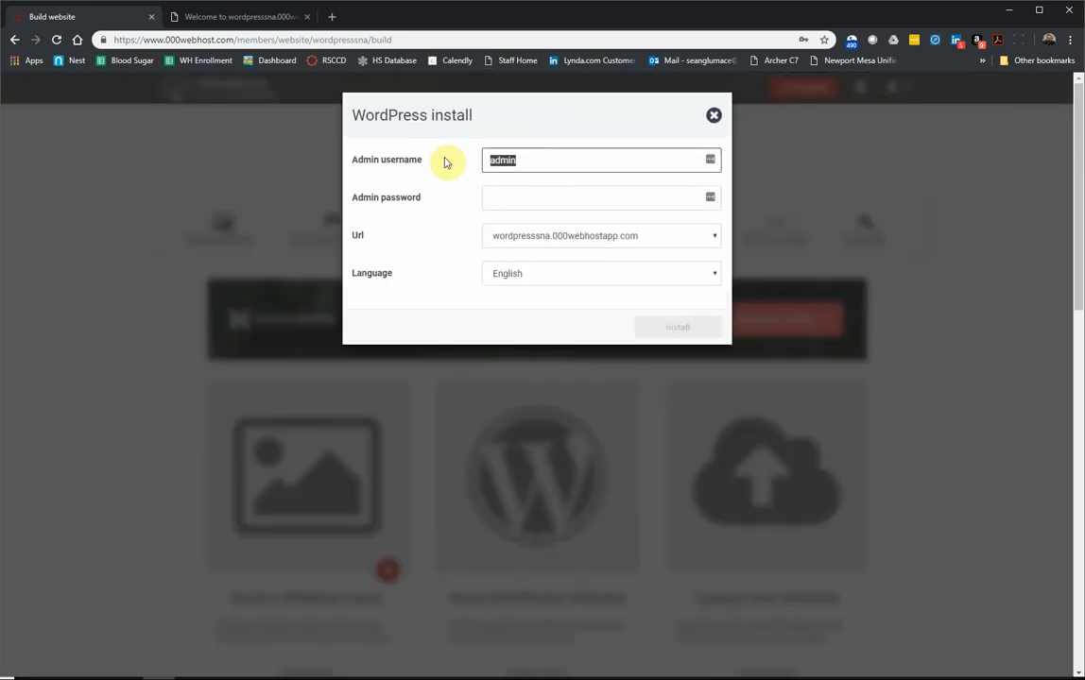
key(BackSpace)
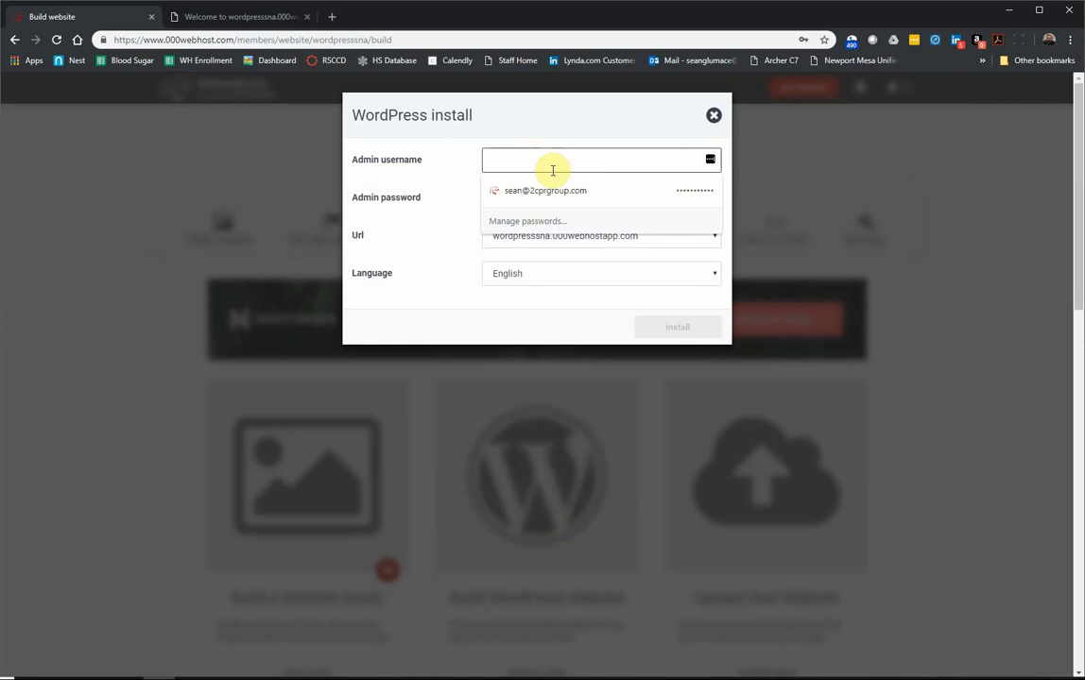
text(test0)
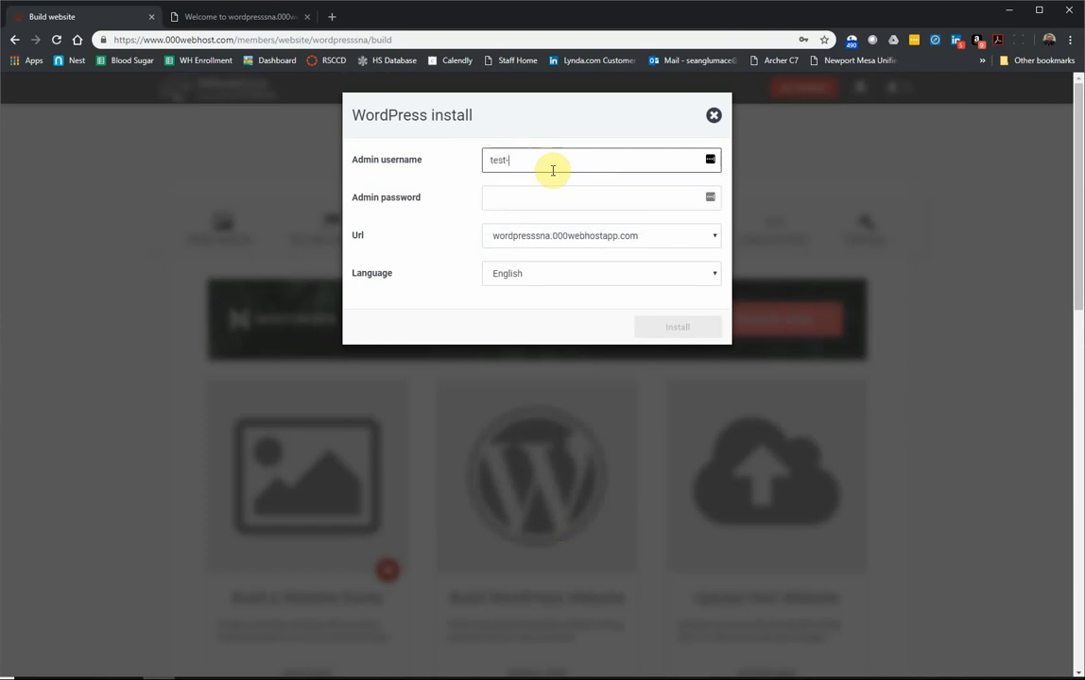
text(wordpress)
key(Tab)
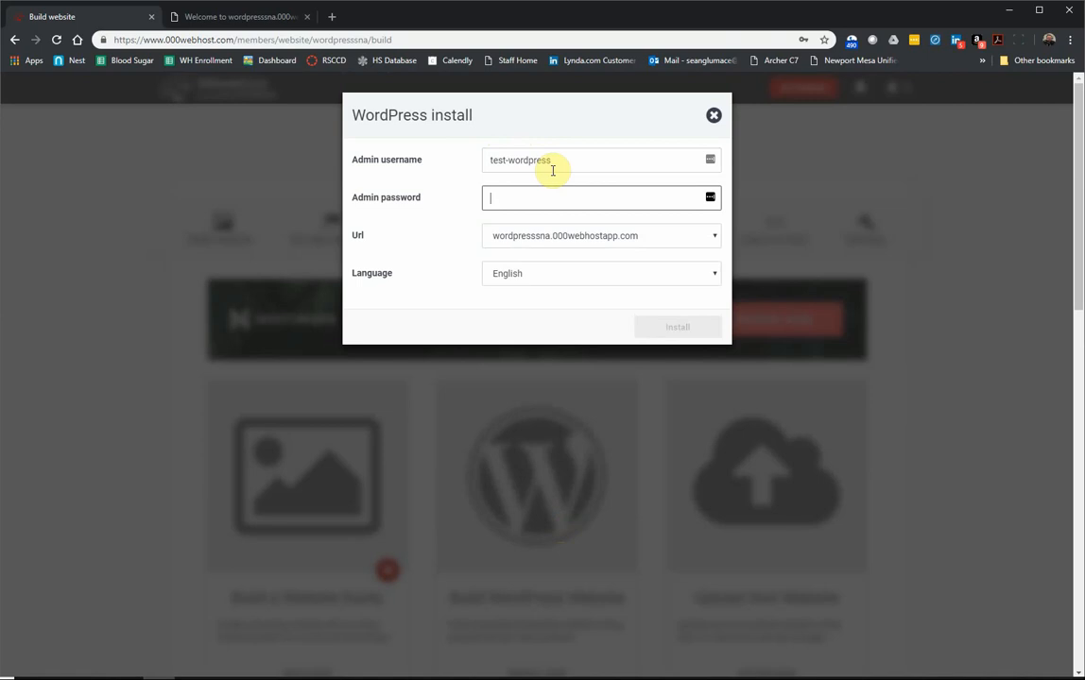
text(••••••••)
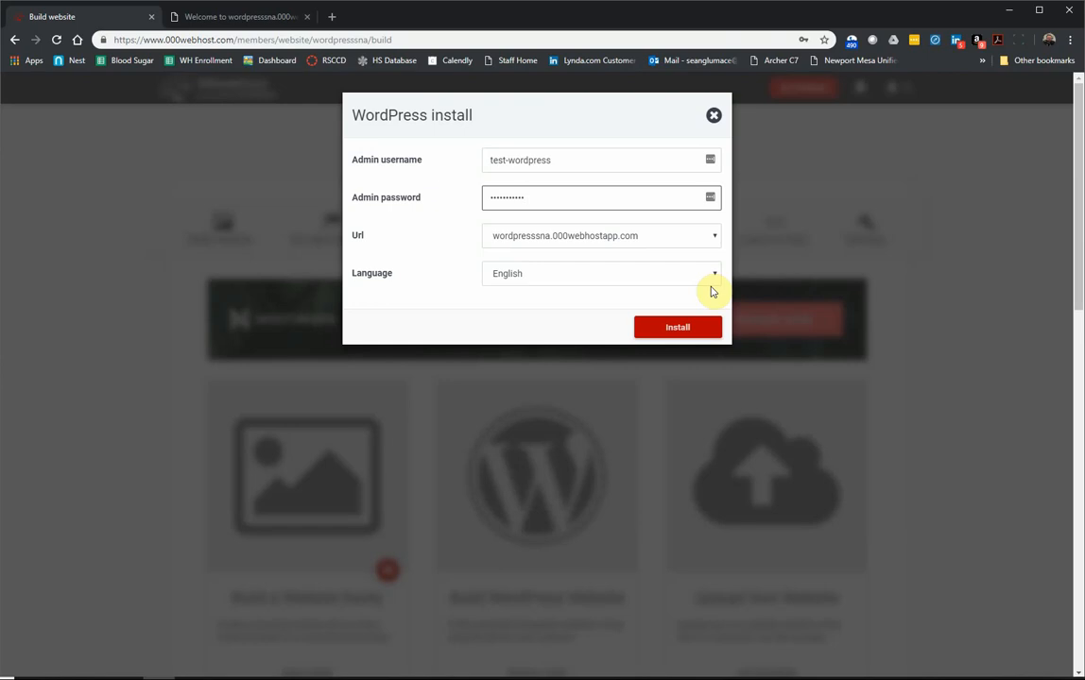
click(581, 237)
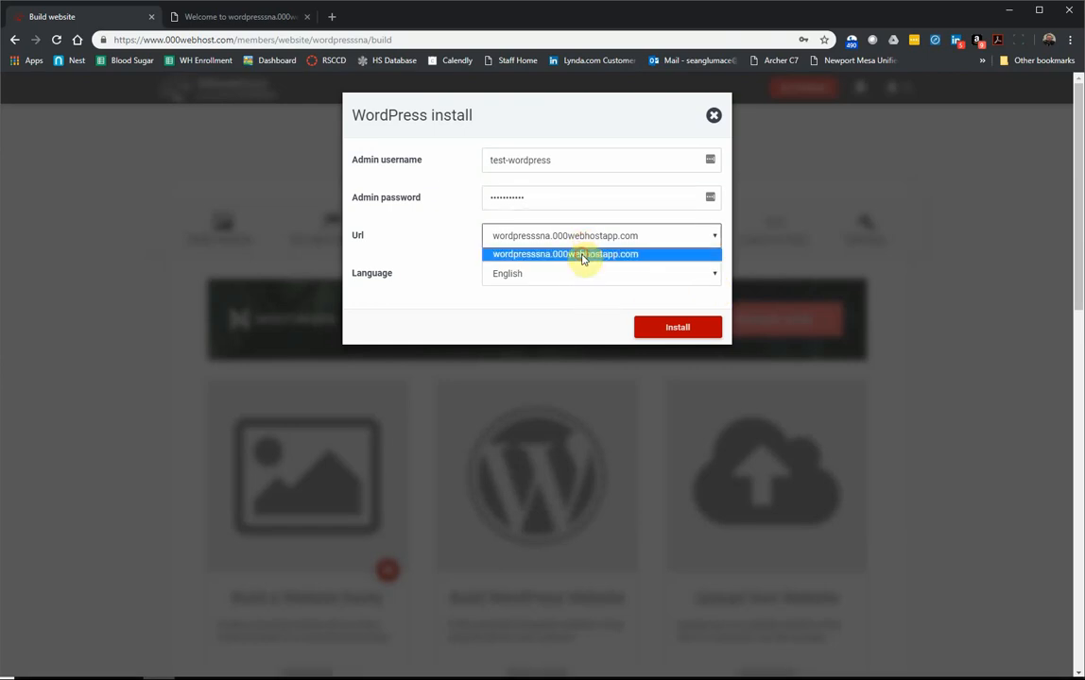
click(583, 254)
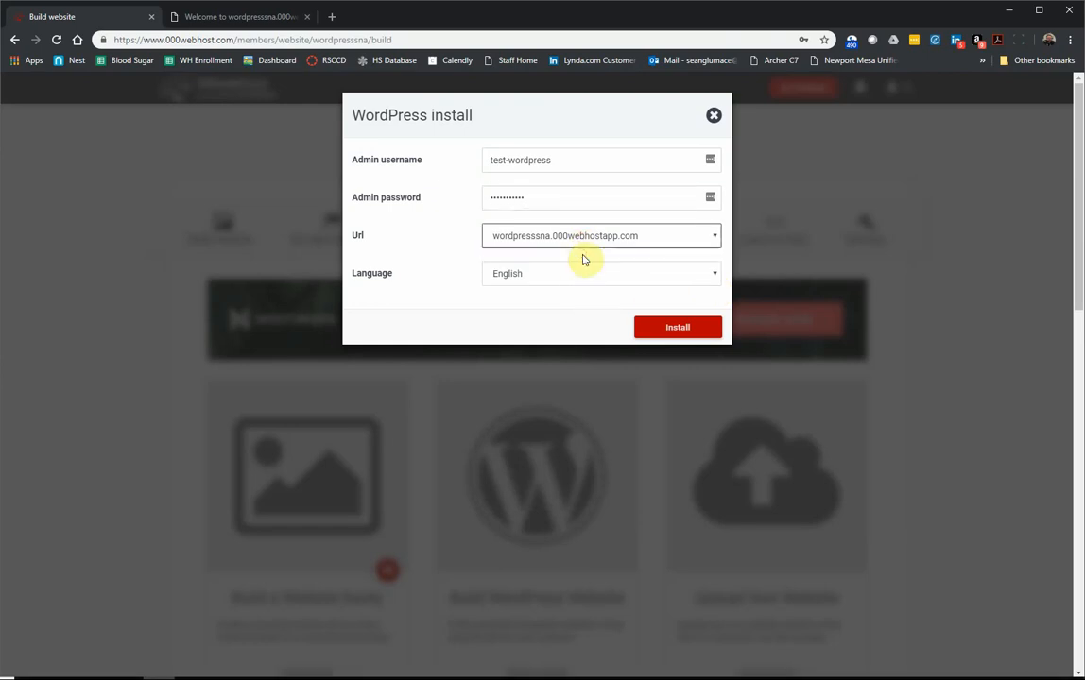
Step: Install WordPress on wordpresssna and save the new login in Chrome and LastPass
click(671, 328)
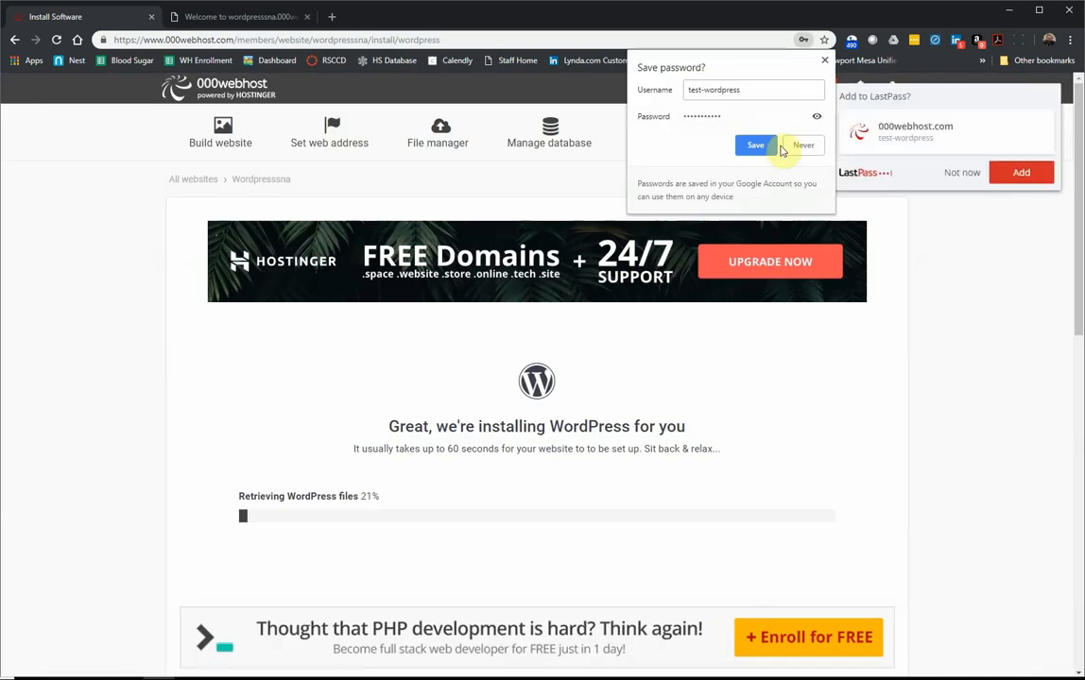
click(755, 146)
click(1021, 173)
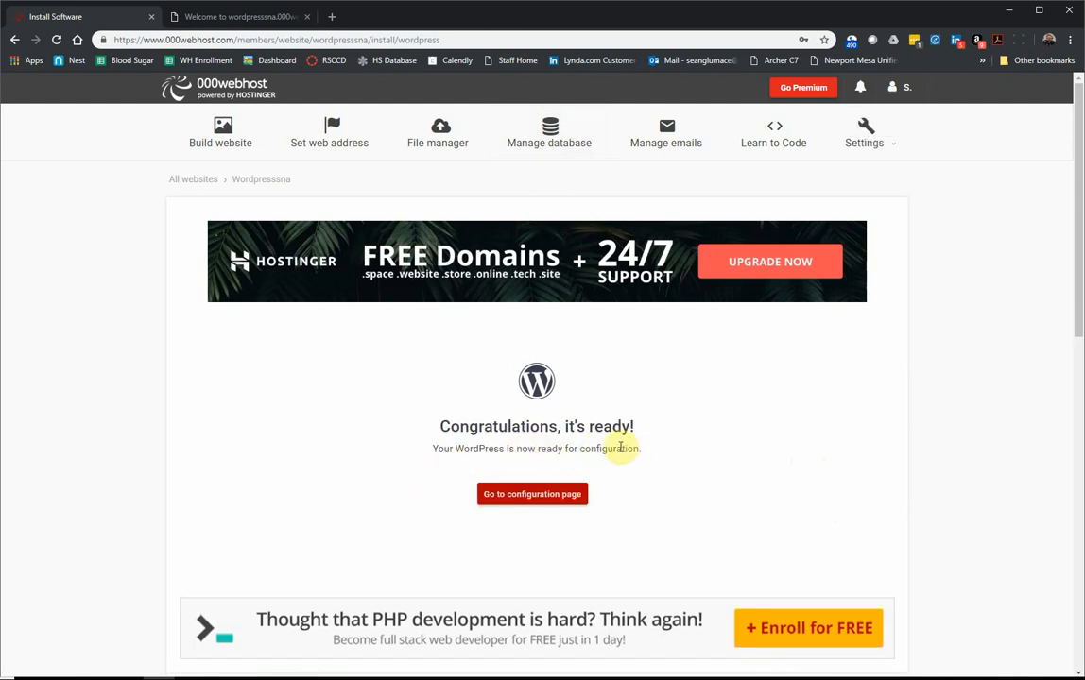
Step: Go to the configuration page, then change the address to /wp-admin and load it
click(527, 503)
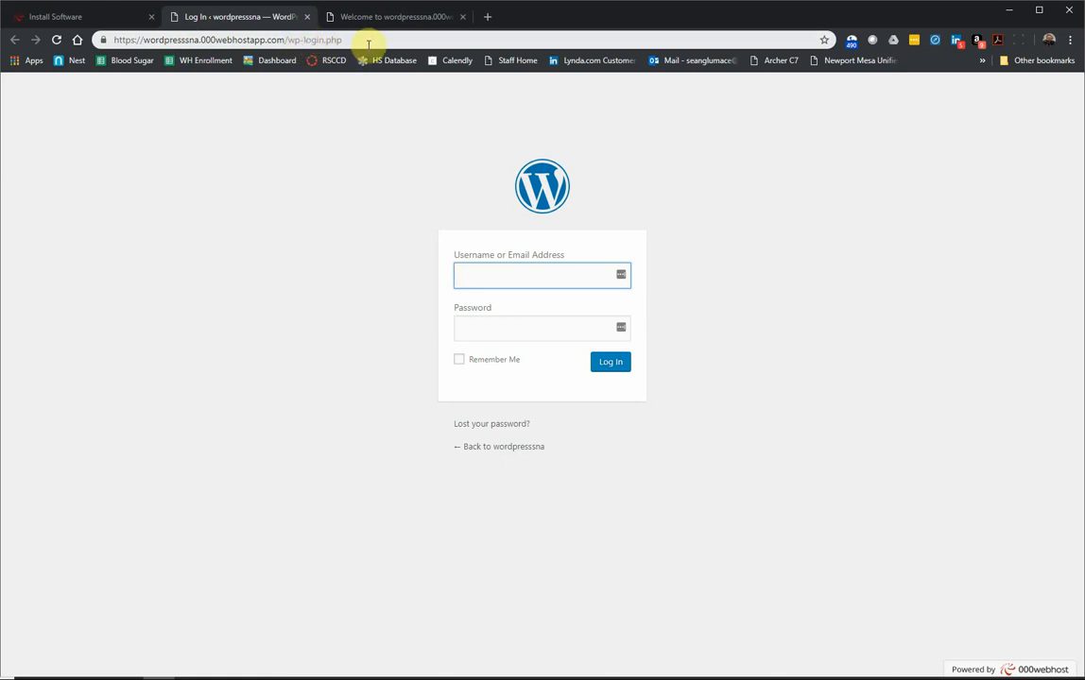
drag(305, 40, 437, 36)
text(admin)
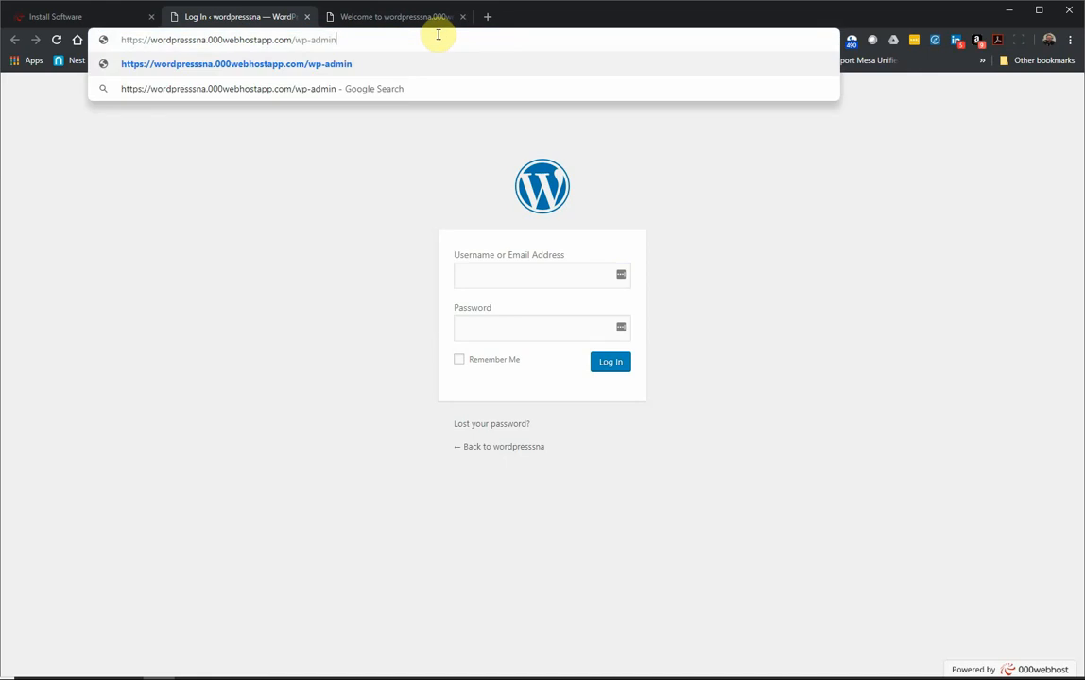
key(Return)
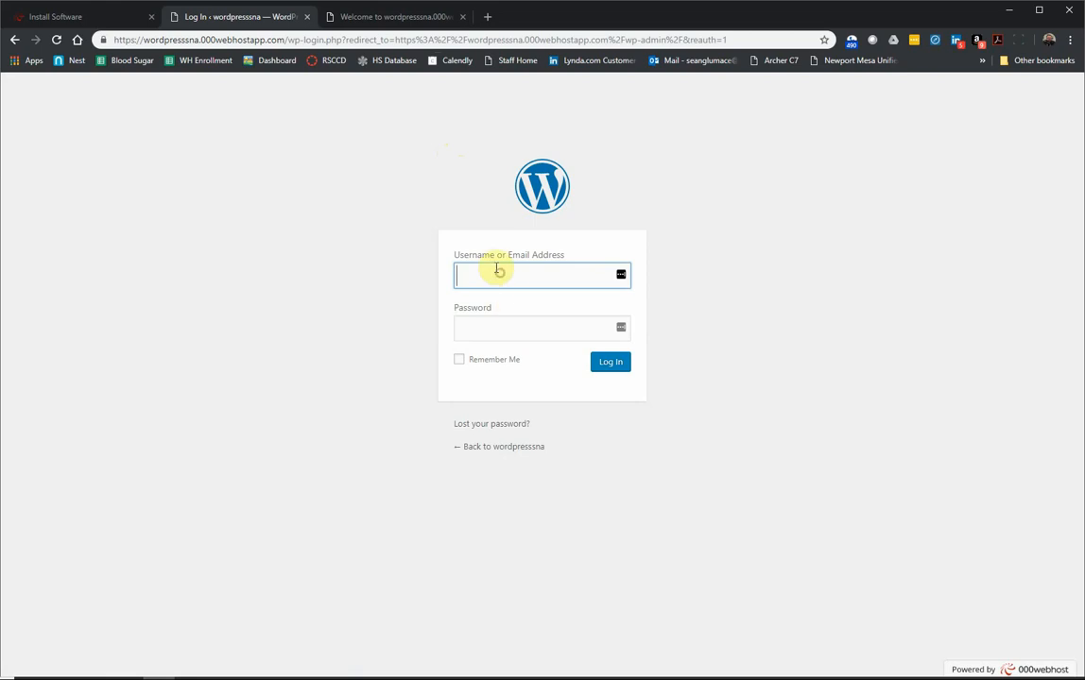
Step: Log in with the admin username and password, with Remember Me ticked
text(test-)
text(wordpress)
key(Tab)
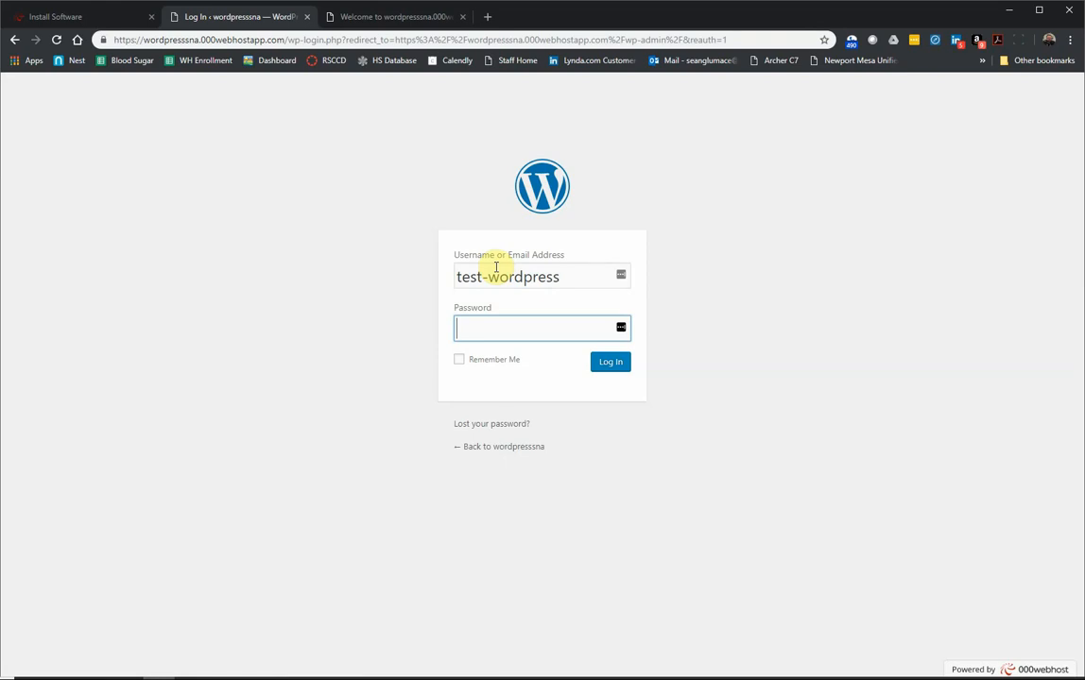
text(***********)
click(460, 360)
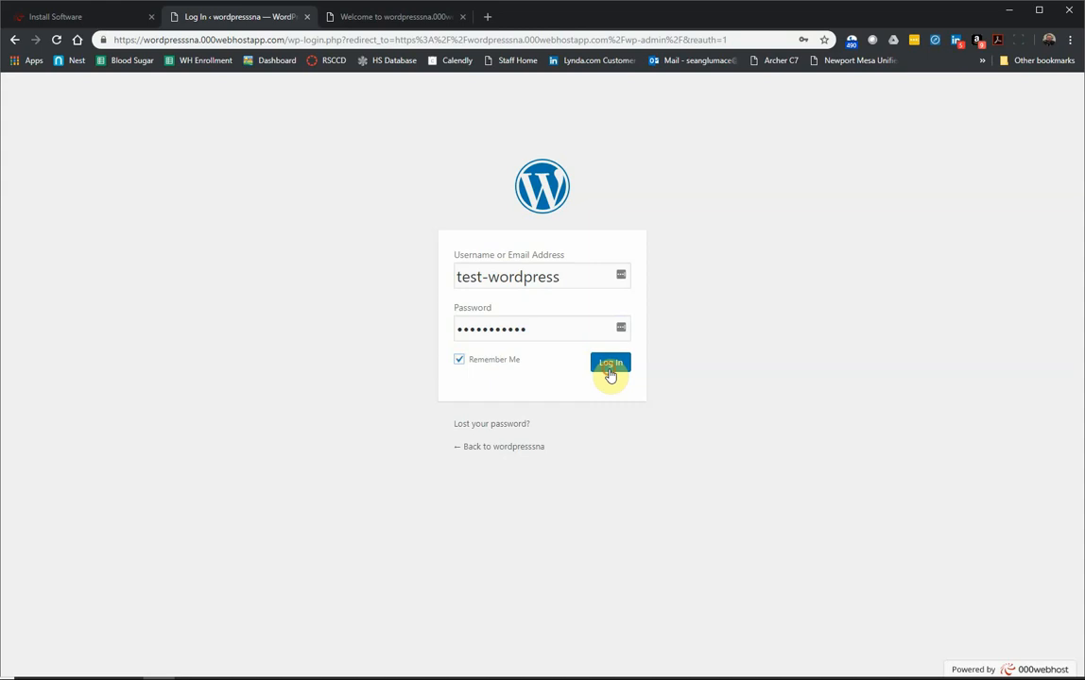
click(611, 365)
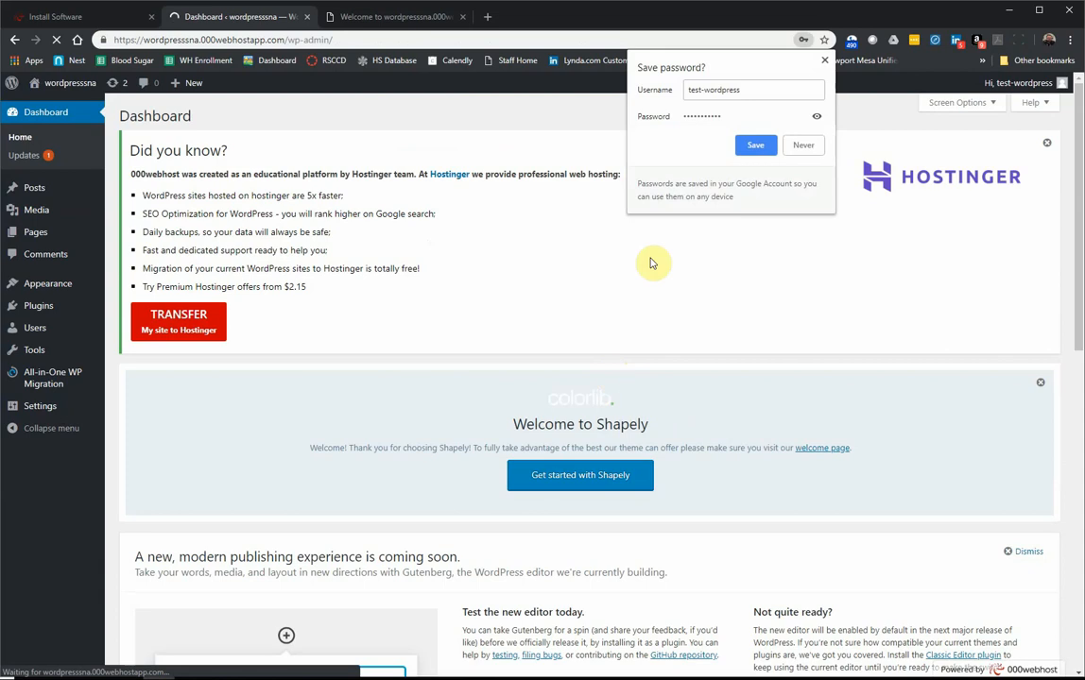
Step: Save the WordPress login in Chrome and LastPass, and check the 000webhost welcome page
click(755, 145)
click(1045, 179)
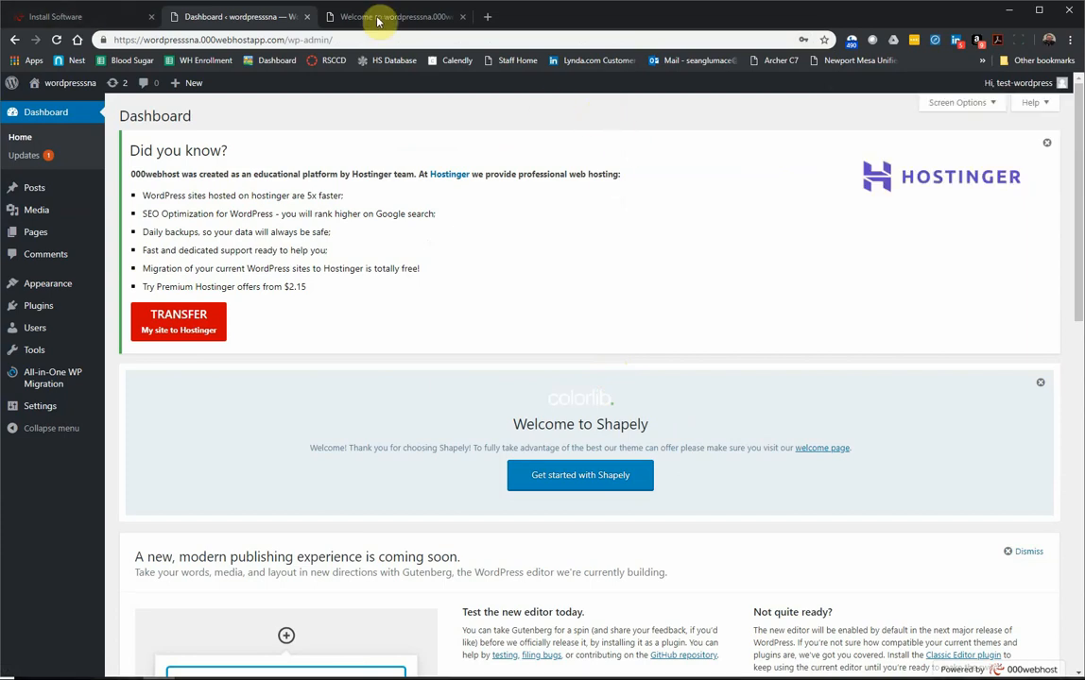
click(382, 17)
click(161, 42)
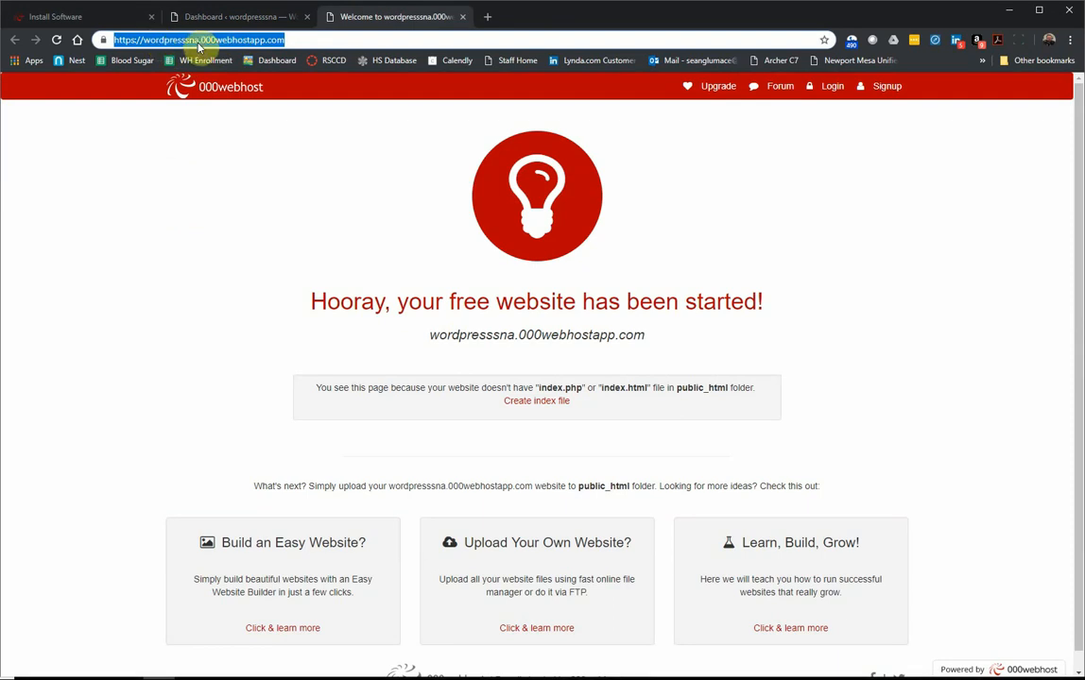
click(210, 17)
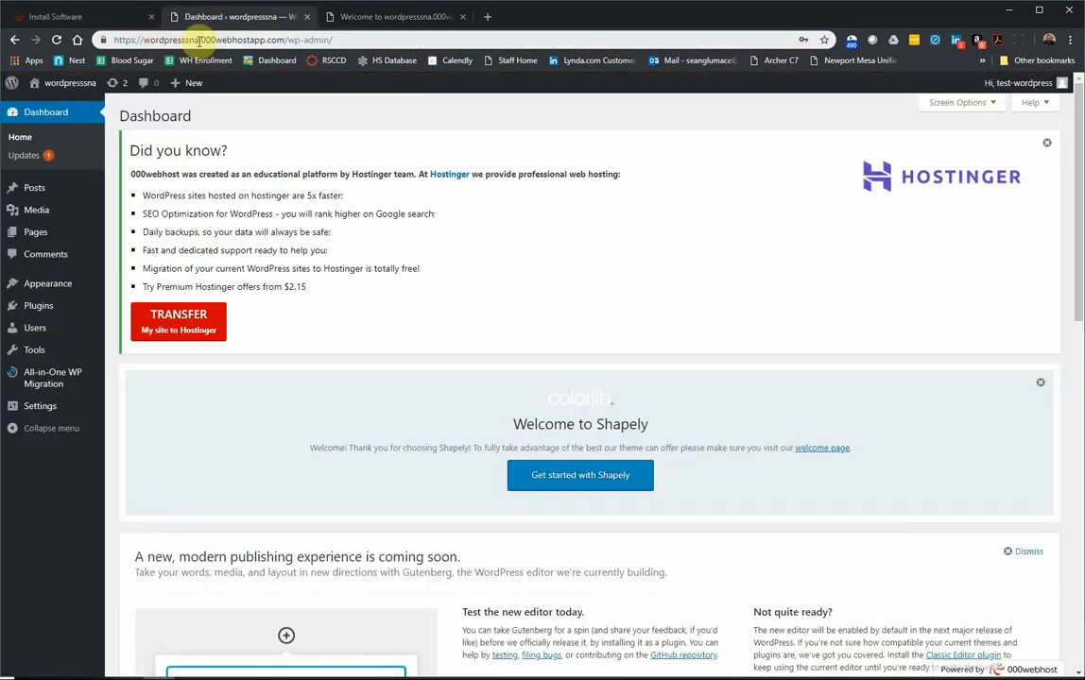
click(331, 19)
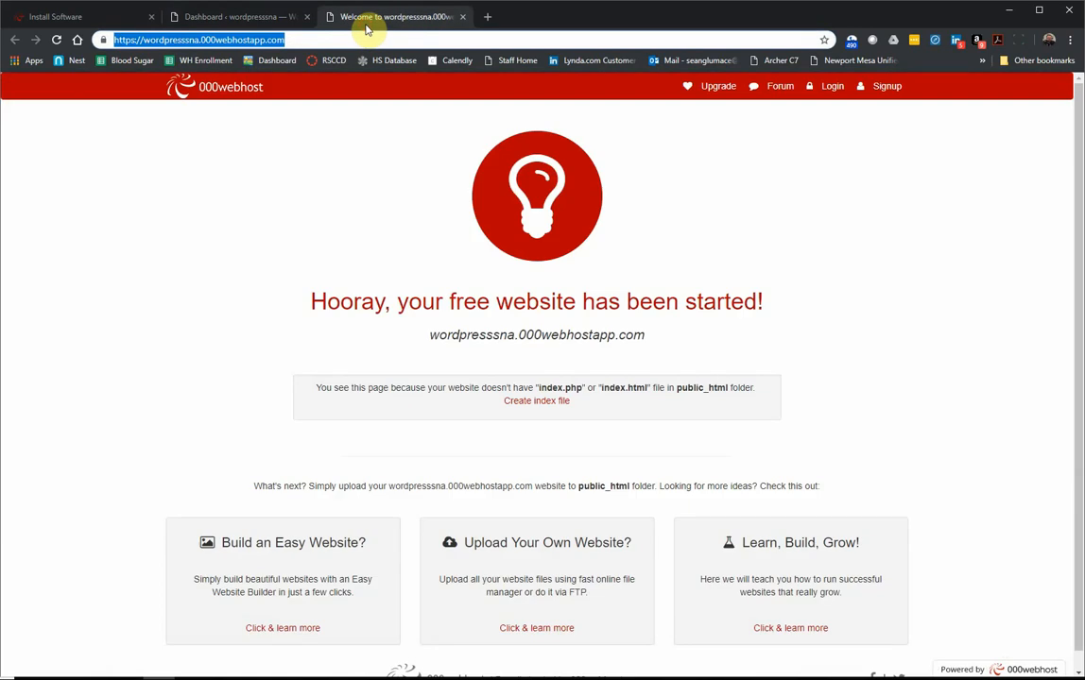
Step: Close the 000webhost welcome tab and open the site's front page in a new tab
click(462, 18)
right_click(54, 86)
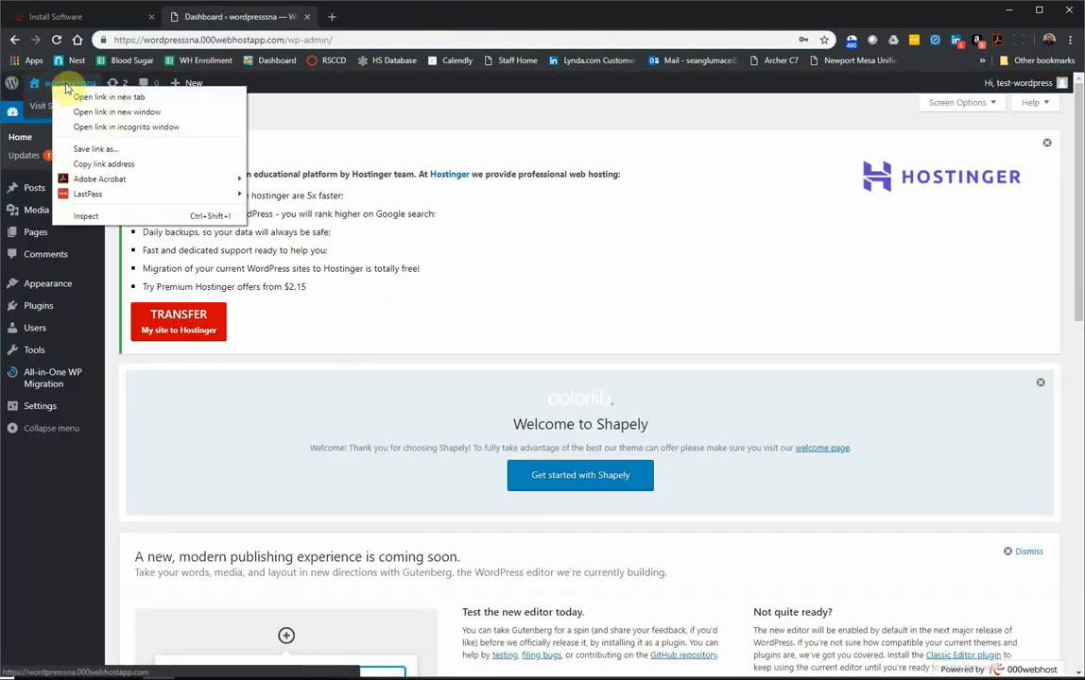
click(98, 97)
Step: View the new Shapely front-page tab, then return to the wordpresssna Dashboard tab
click(361, 21)
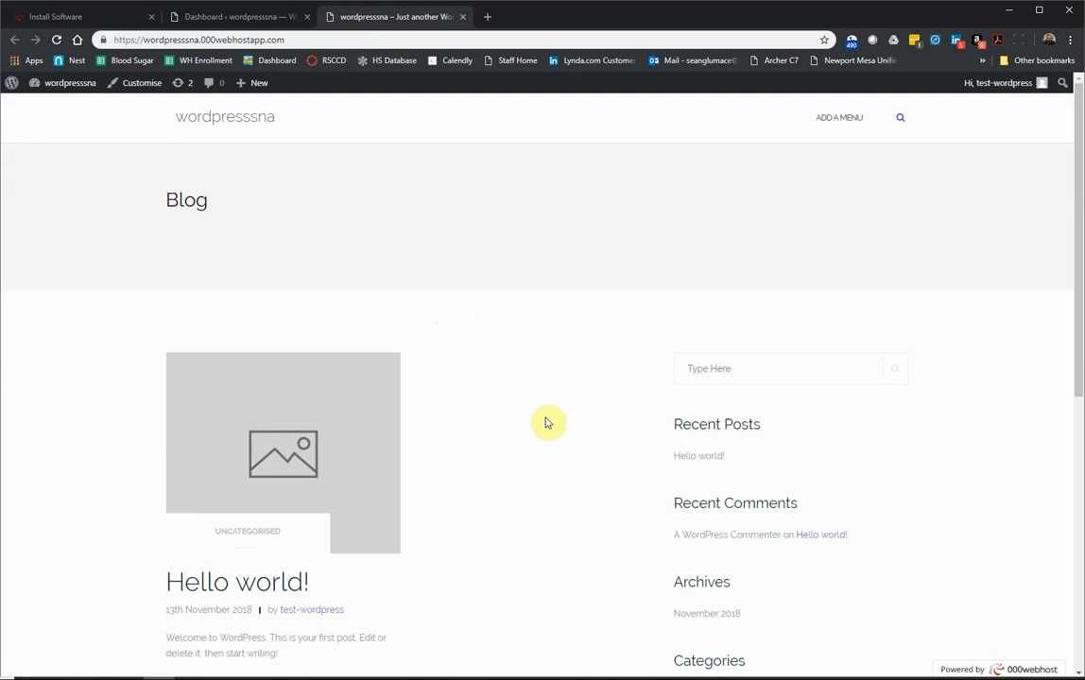
click(226, 26)
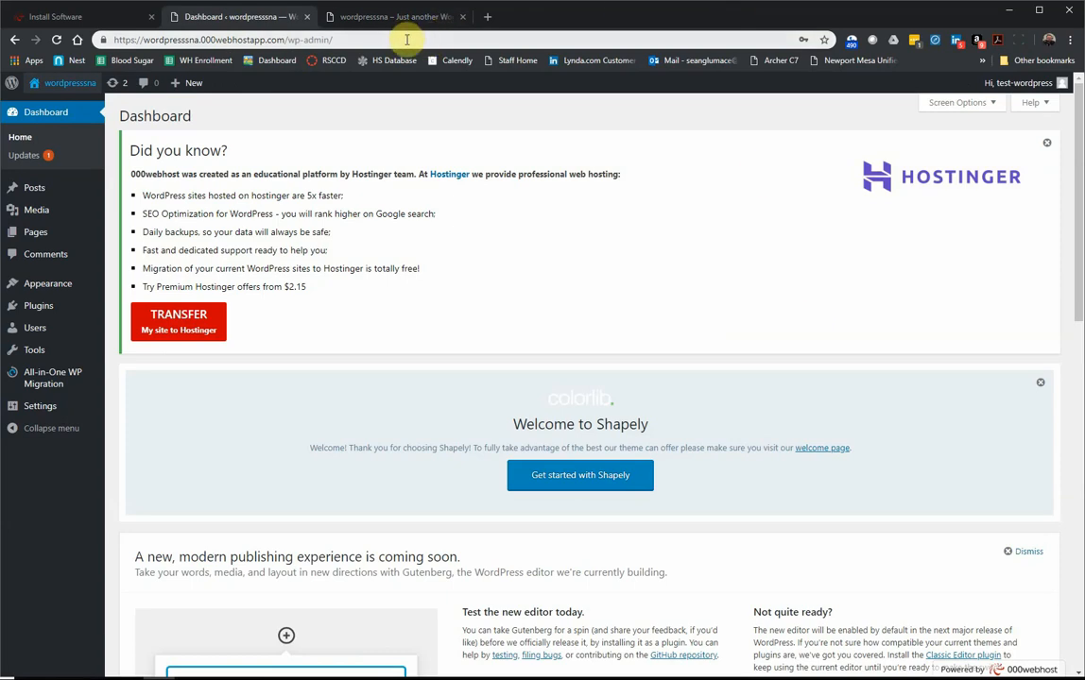
Step: Log out of the WordPress admin via the 'Hi, test-wordpress' menu
mouse_move(1029, 92)
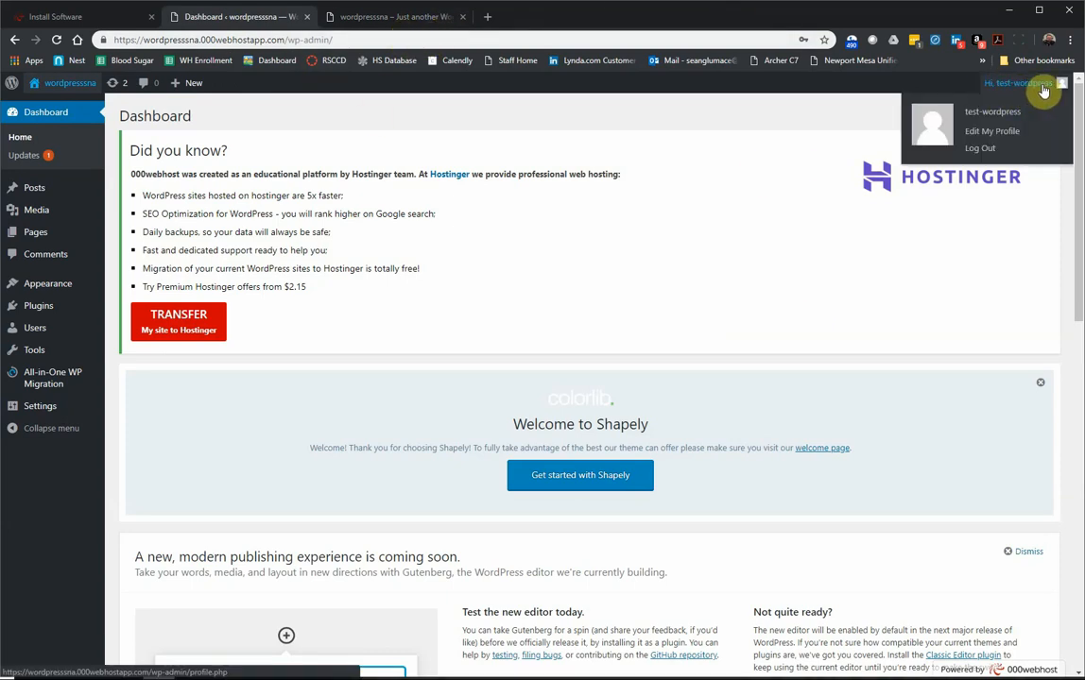
click(985, 148)
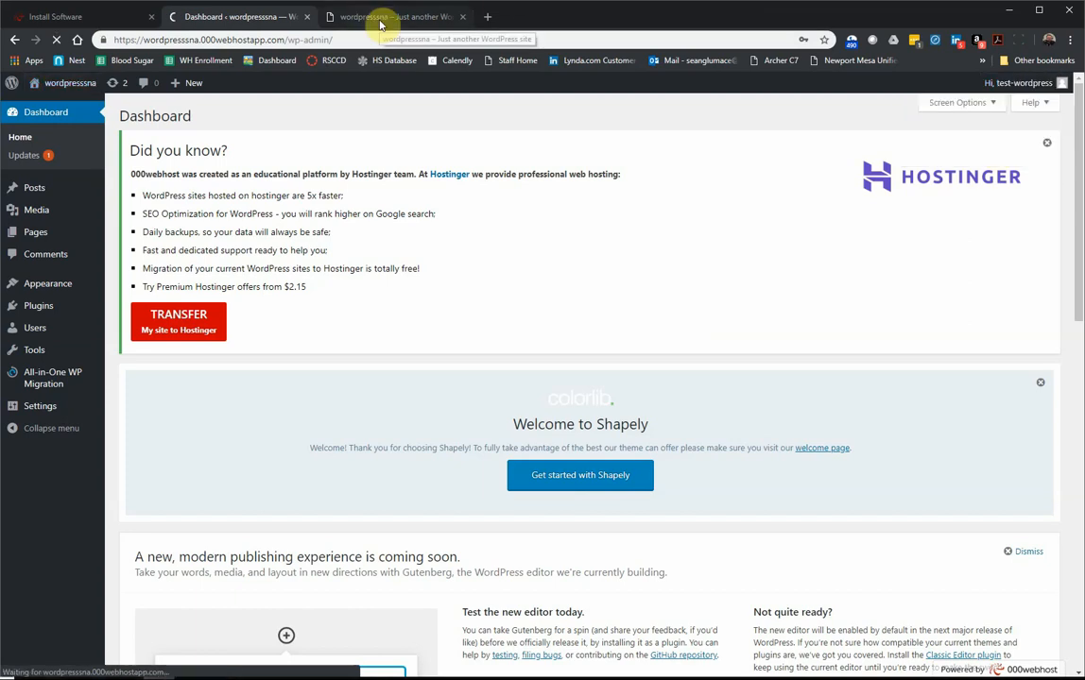
click(73, 17)
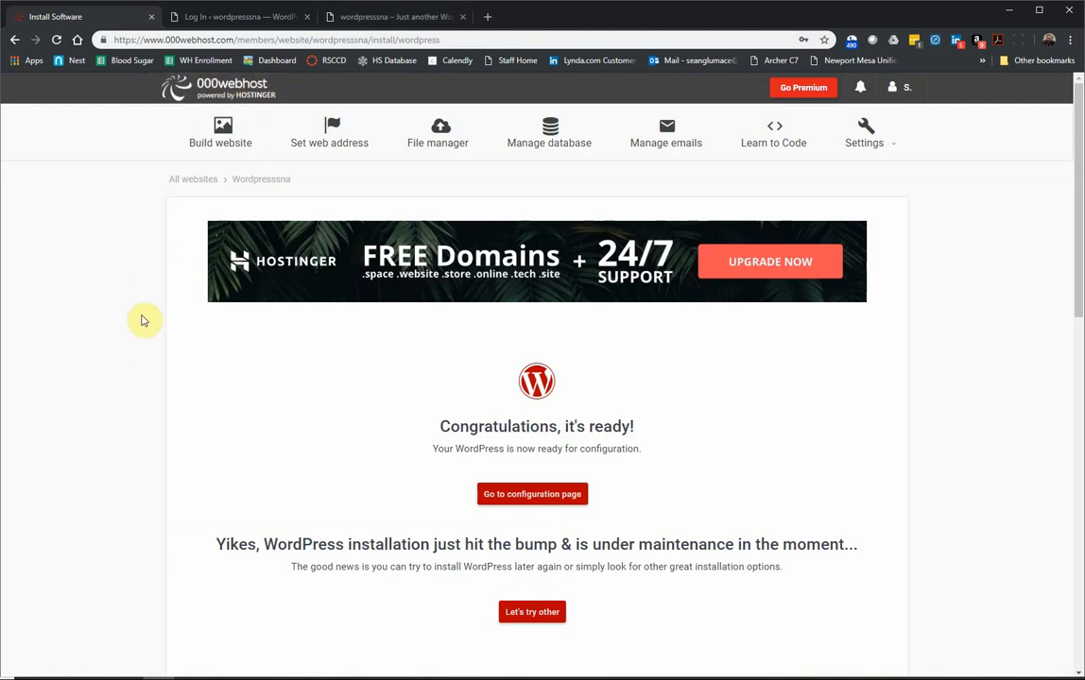
click(208, 17)
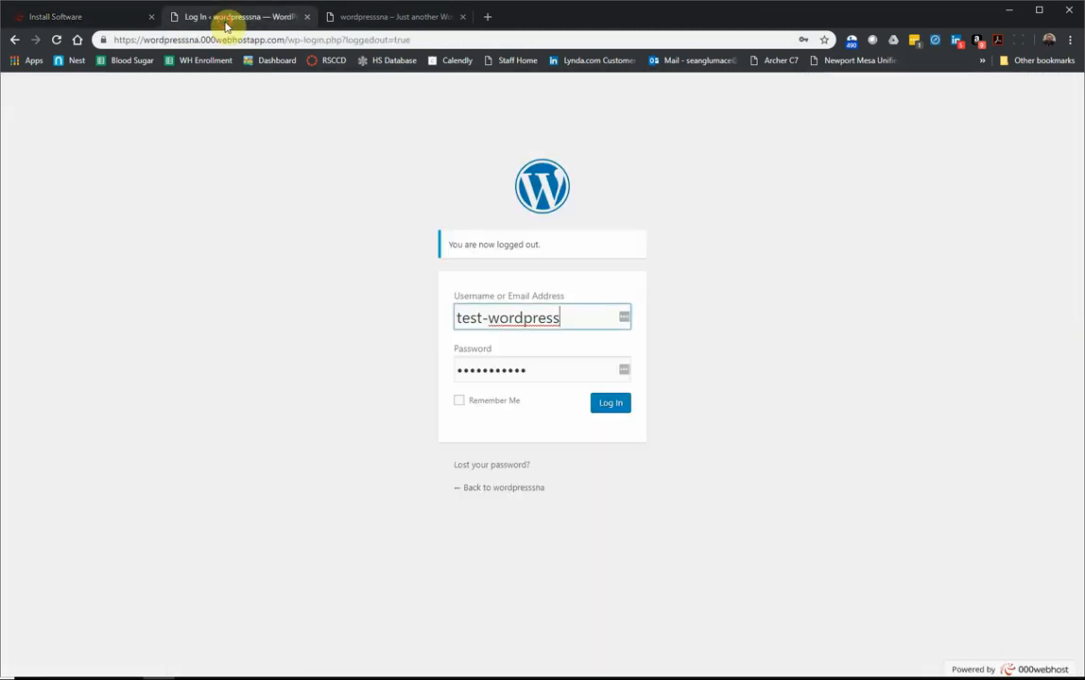
Step: Remove 'wp-login.php?loggedout=true' from the address to load the blog home page
click(289, 39)
drag(286, 40, 549, 40)
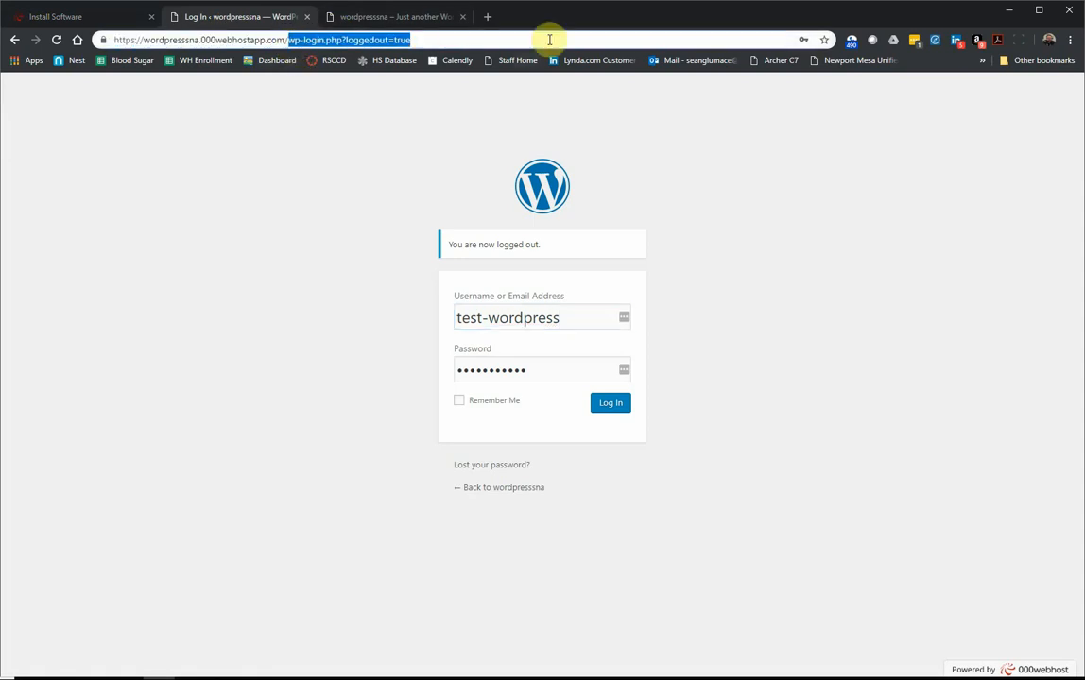
key(BackSpace)
key(Return)
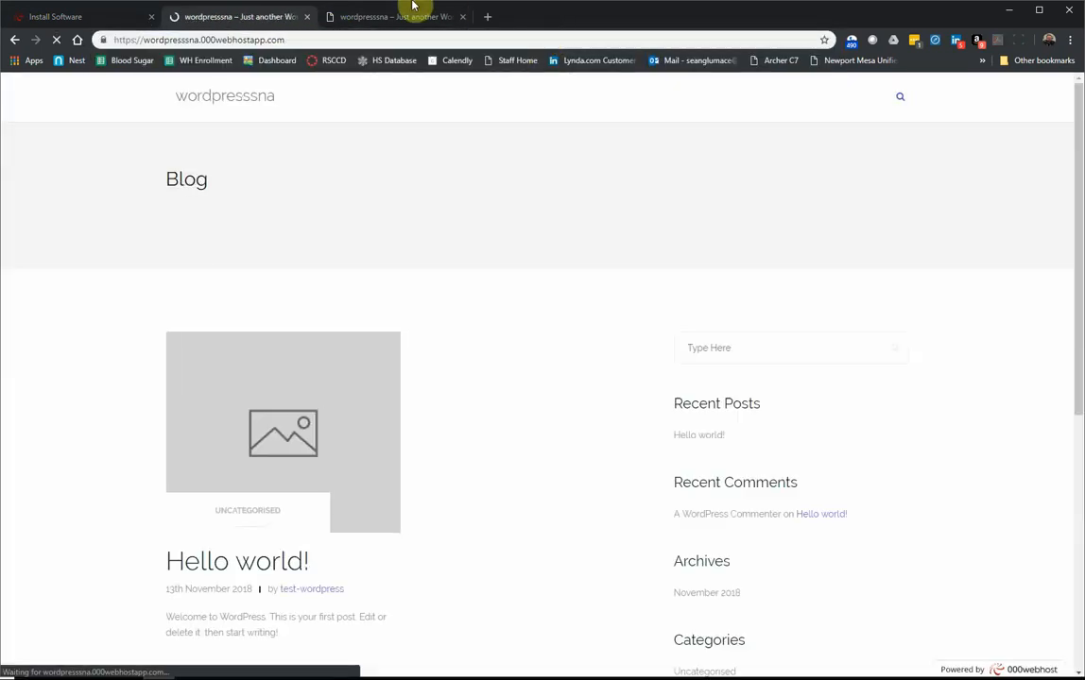
click(430, 15)
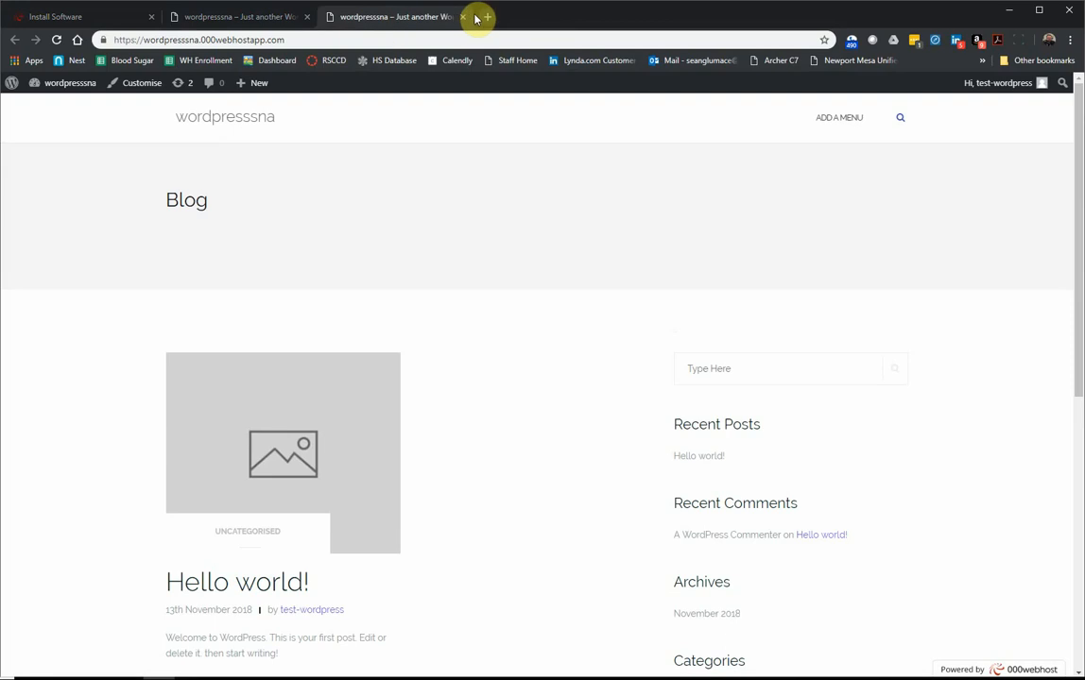
Step: Close the duplicate blog tab and bookmark the wordpresssna home page on the bookmarks bar
click(465, 17)
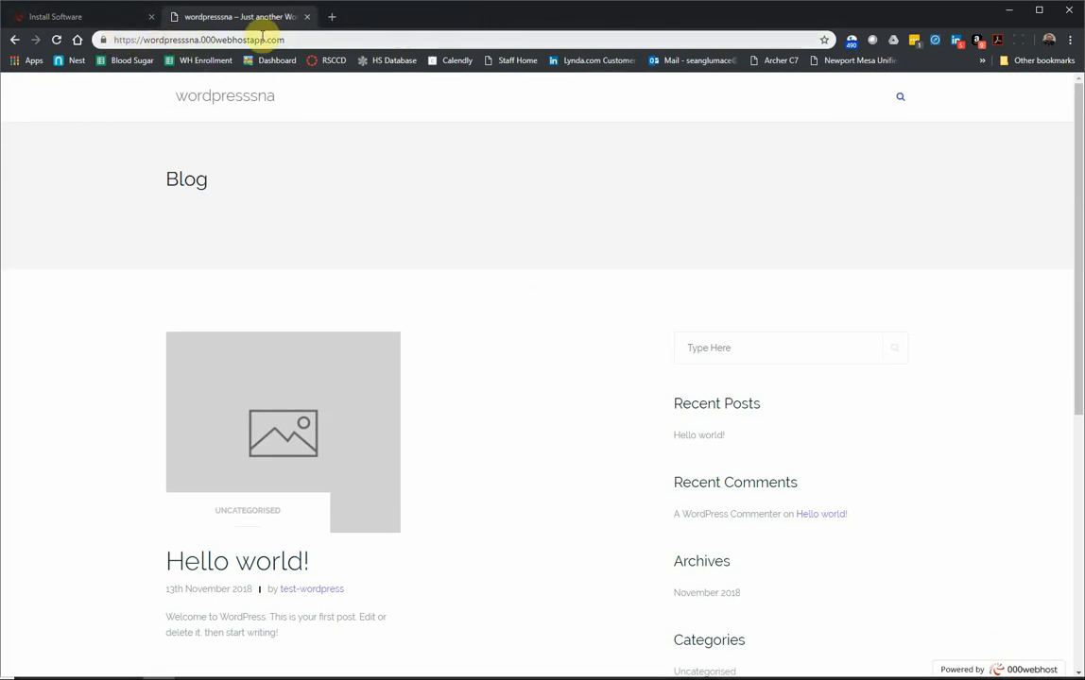
mouse_move(102, 40)
mouse_down()
mouse_move(72, 76)
mouse_move(16, 65)
mouse_move(58, 68)
mouse_move(49, 65)
mouse_up()
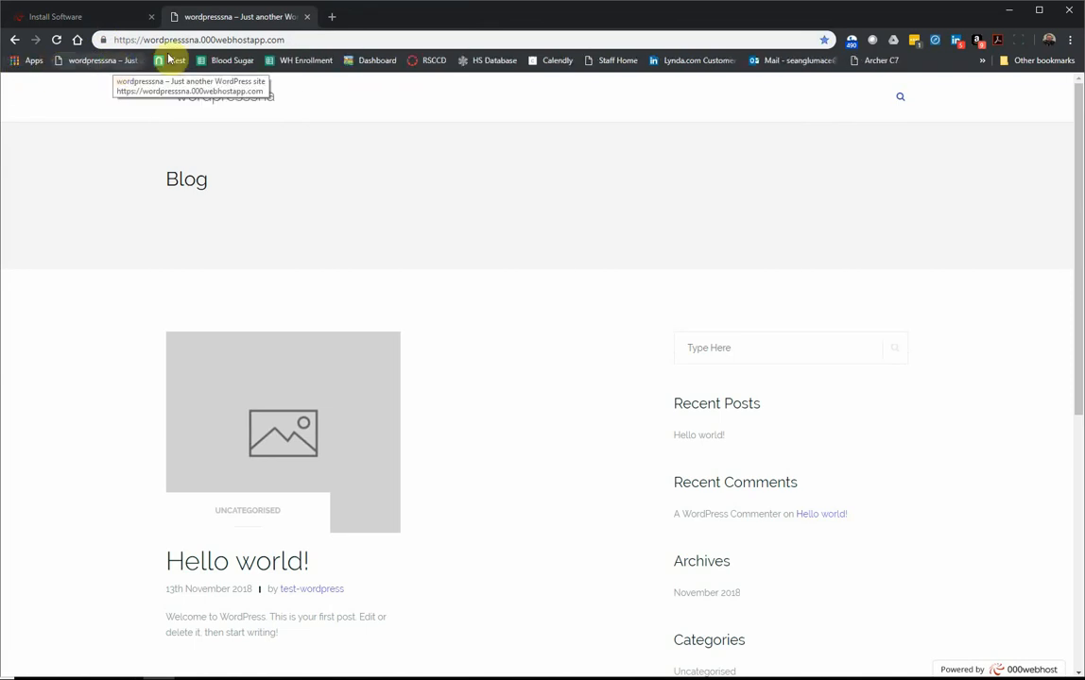
click(114, 61)
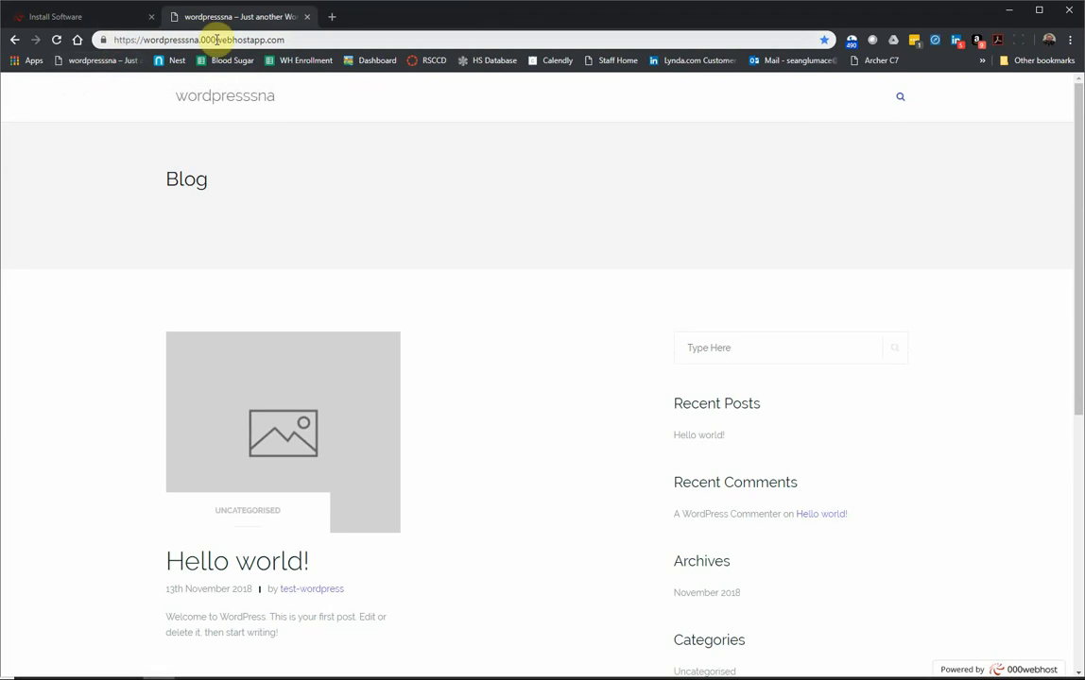
Step: Append wp-admin to the site address to reach the login page
click(214, 40)
click(296, 38)
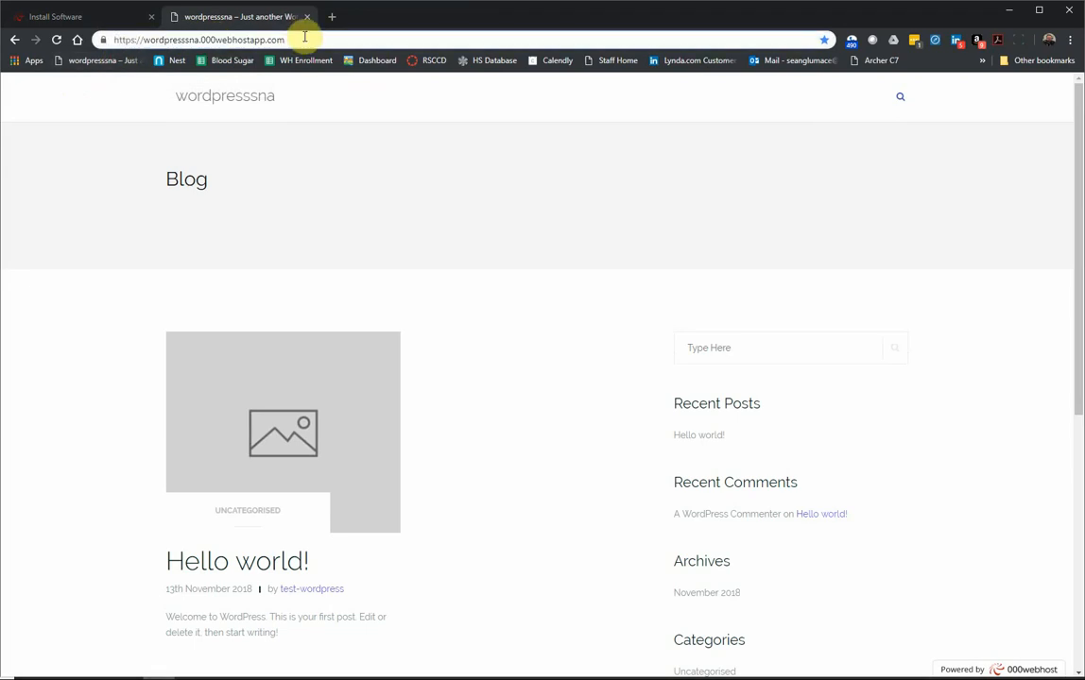
text(wp--)
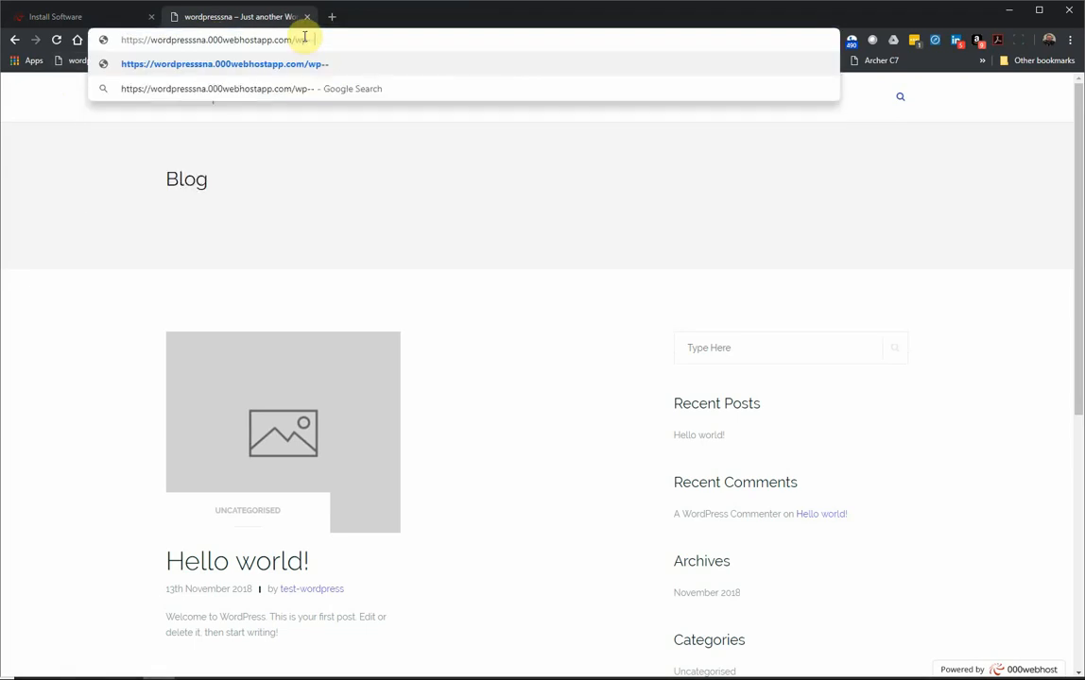
key(BackSpace)
text(admin)
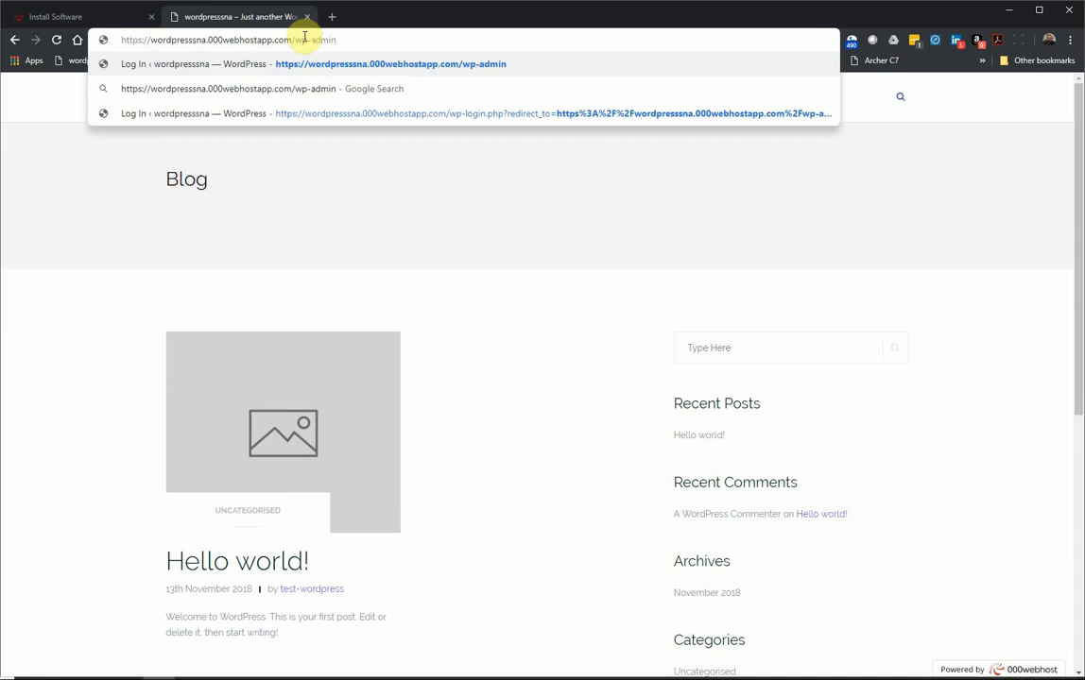
key(Return)
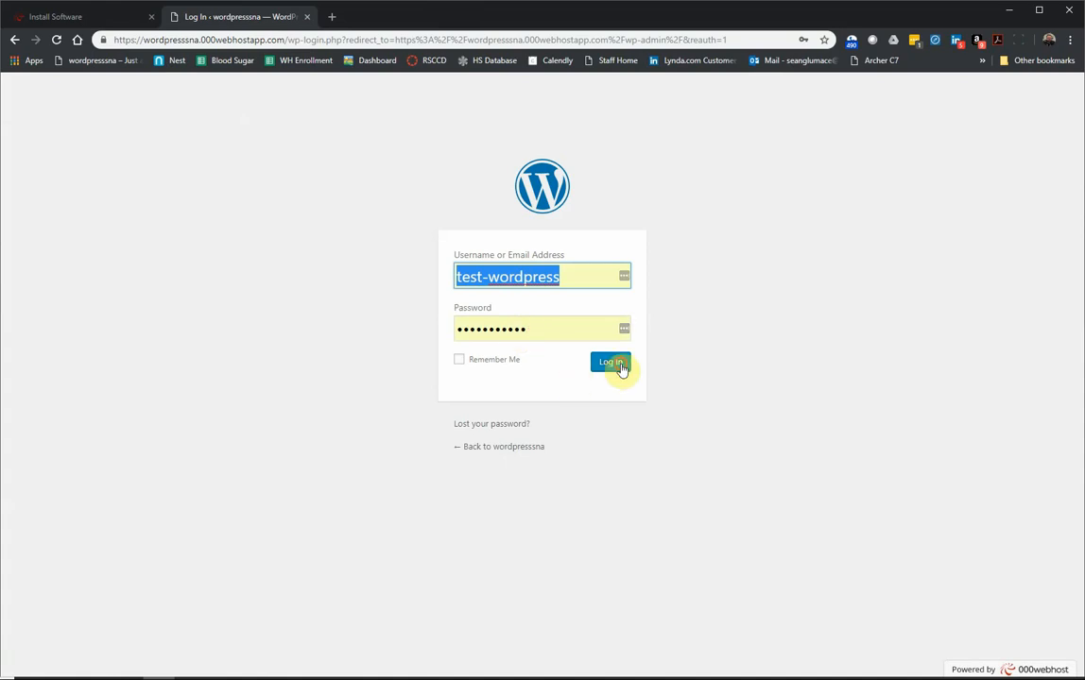
Step: Log in with the filled-in admin credentials and return to the Dashboard tab
click(620, 365)
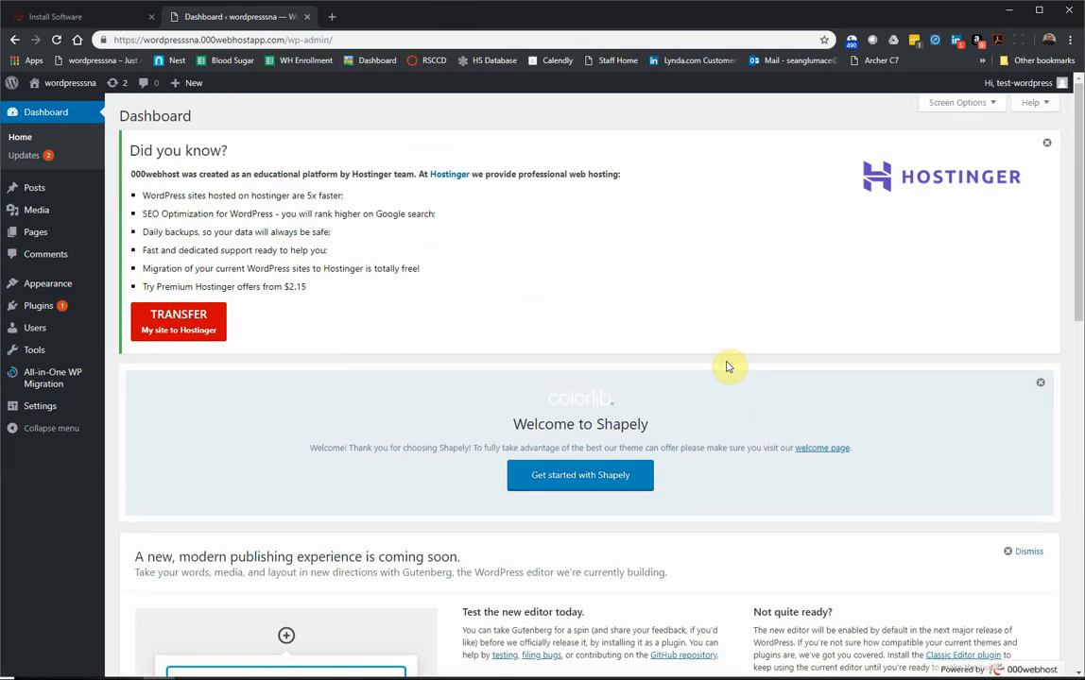
click(85, 18)
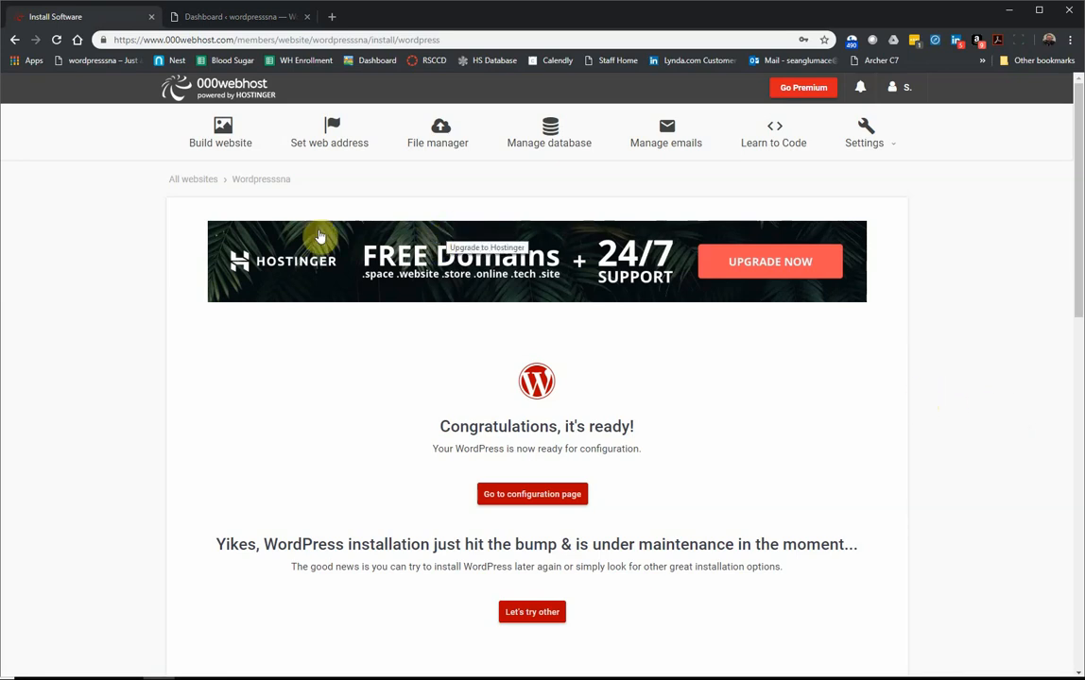
click(204, 18)
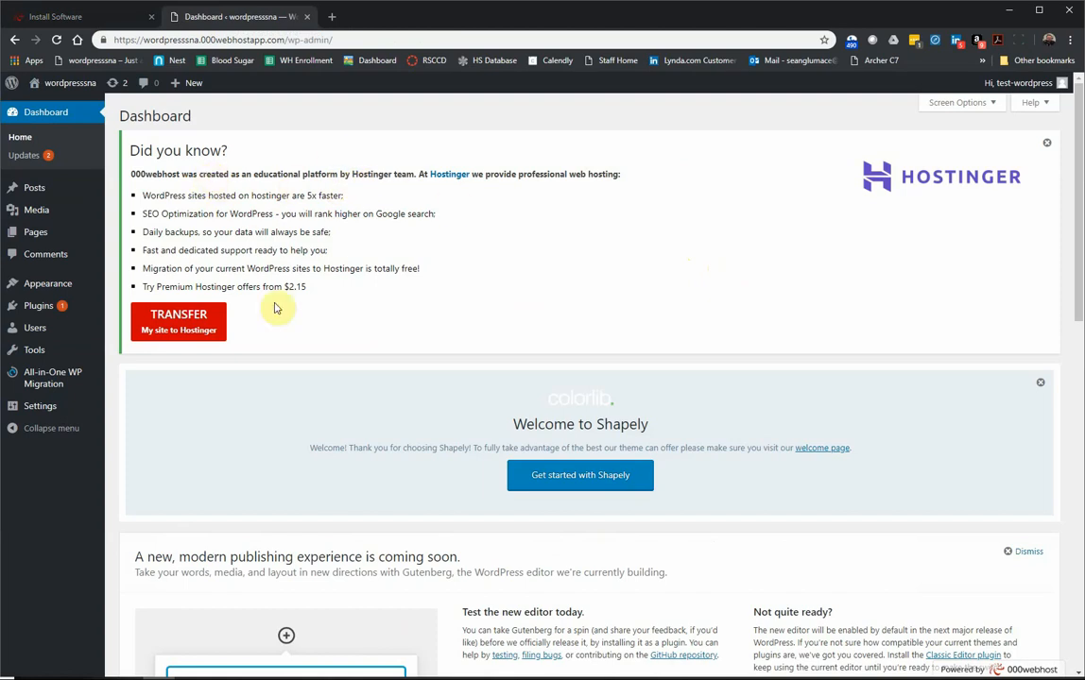
Step: Dismiss the Hostinger, Shapely welcome and Gutenberg new-editor panels
click(1046, 143)
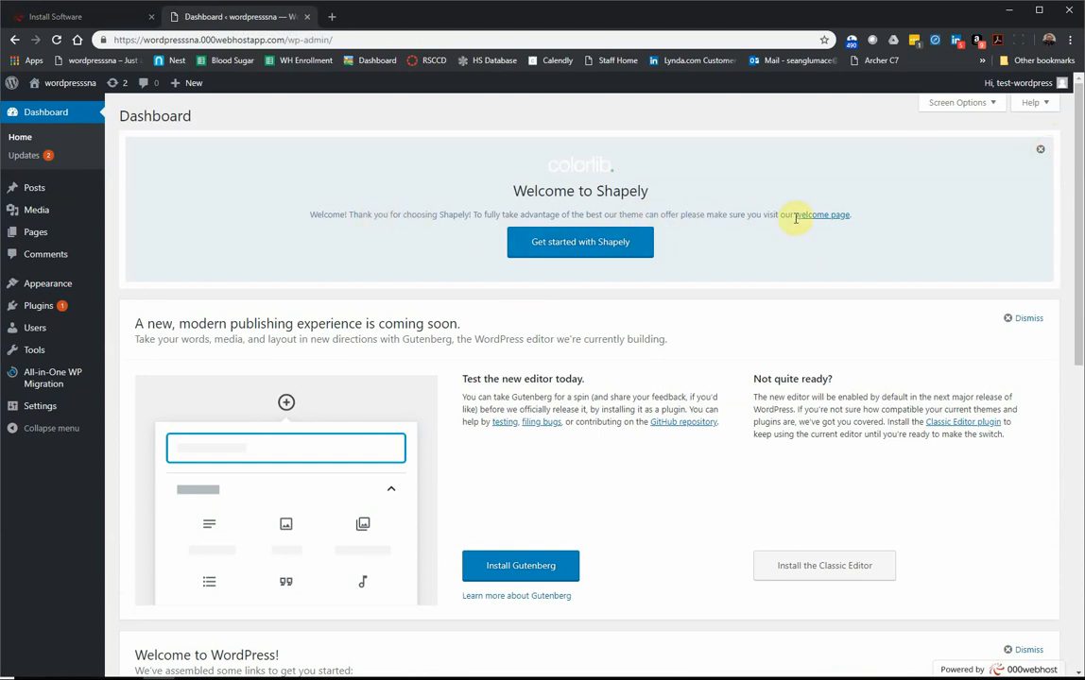
click(1042, 151)
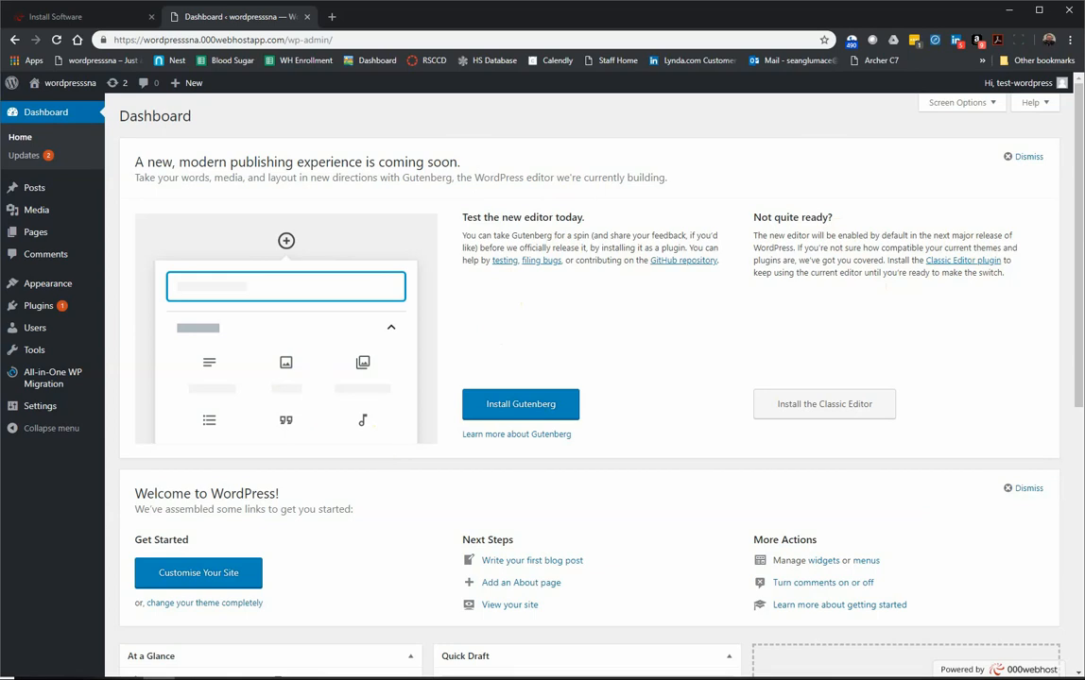
click(1028, 158)
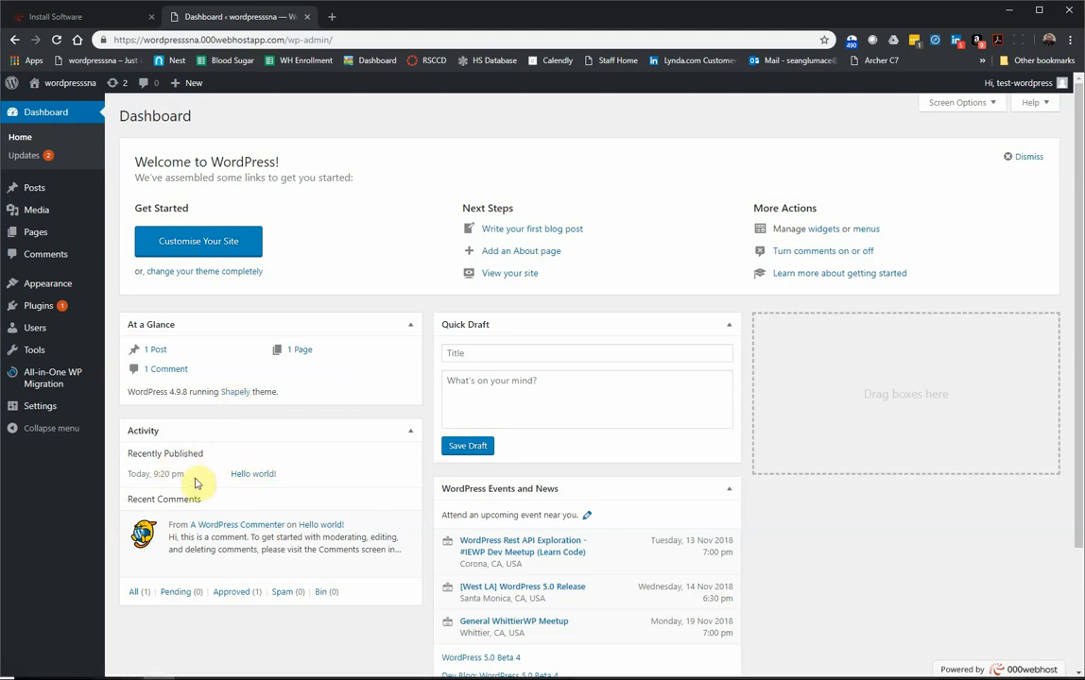
Step: Drag the Quick Draft box into the empty right-hand dashboard column
mouse_move(161, 543)
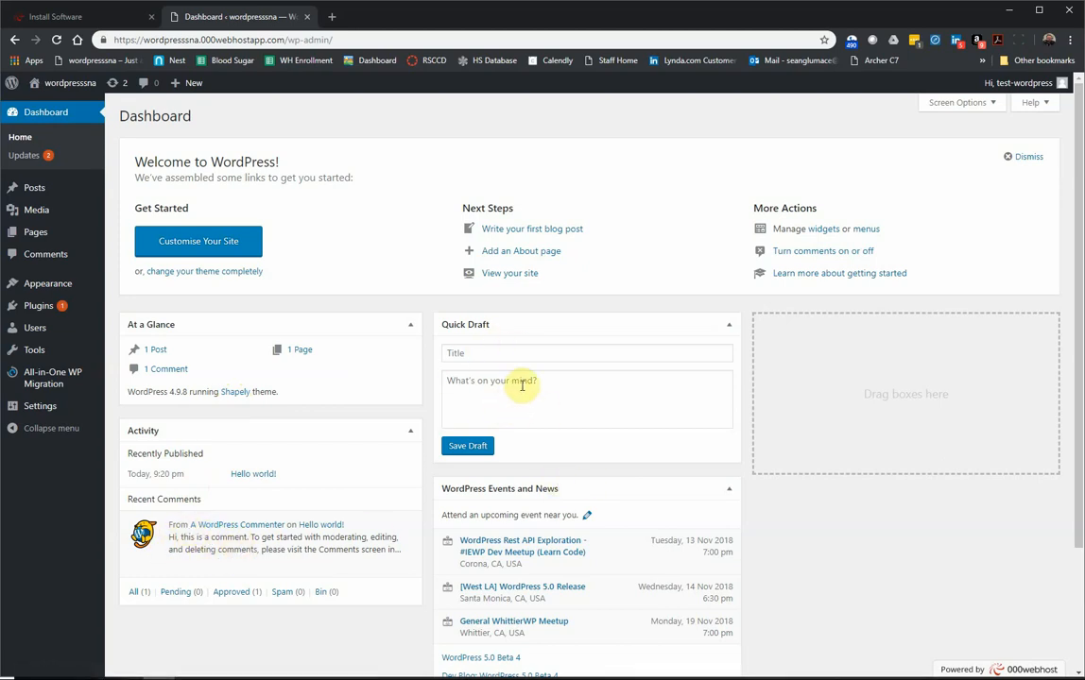
drag(564, 323, 890, 330)
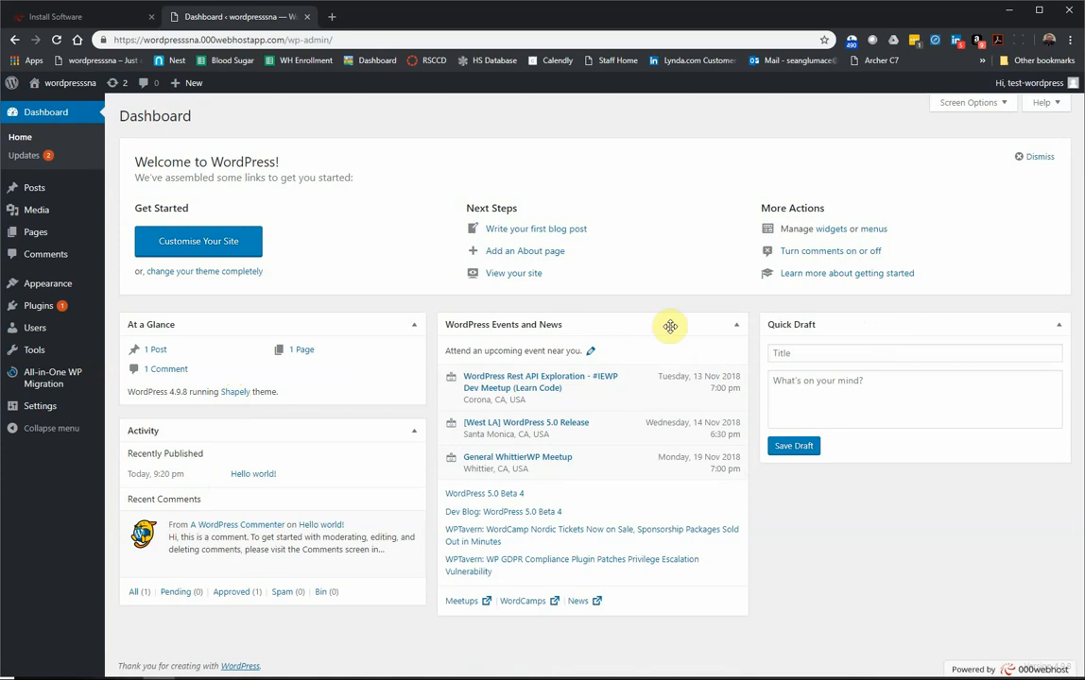
drag(634, 327, 612, 312)
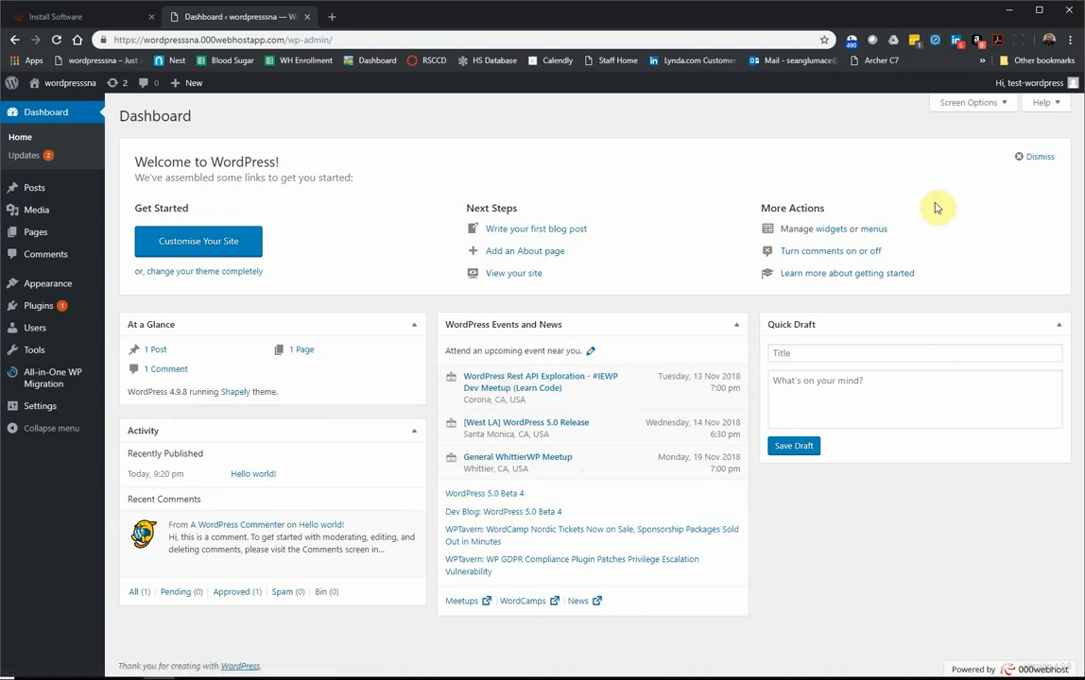
Step: In Screen Options, untick At a Glance, Activity, Quick Draft, Events and News, and Welcome
click(966, 104)
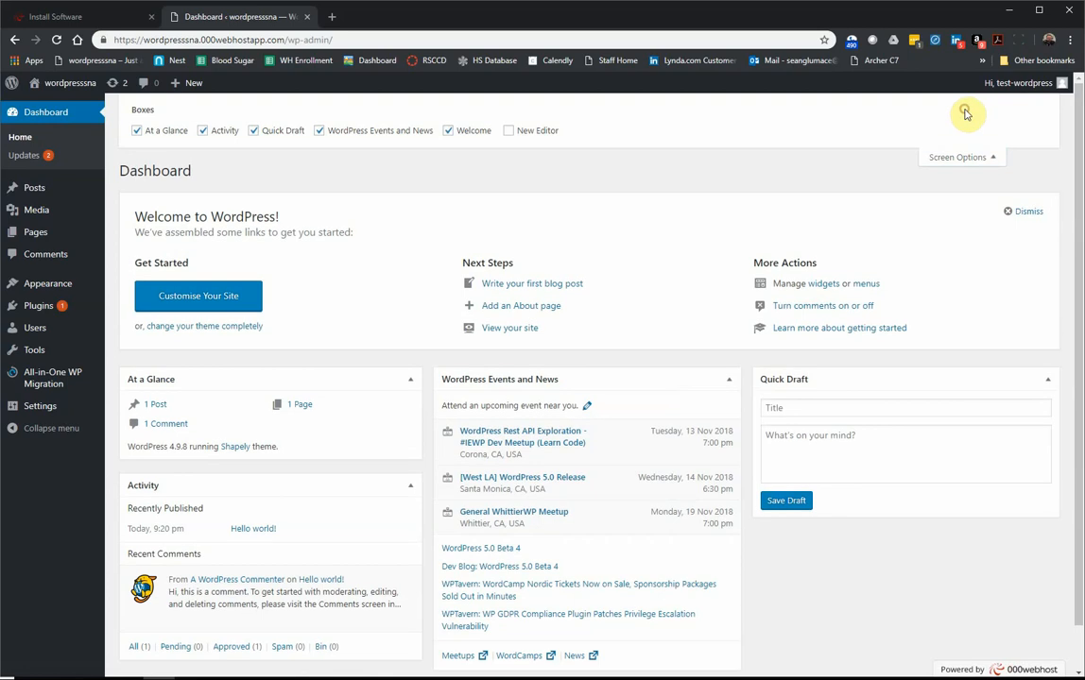
click(151, 132)
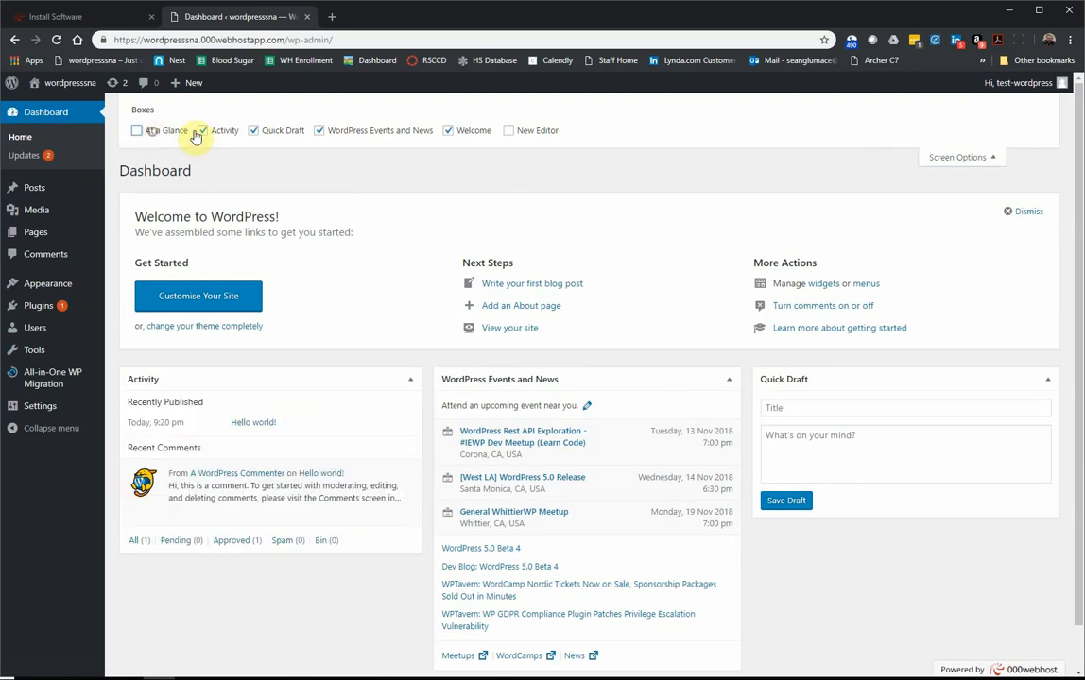
click(201, 132)
click(255, 132)
click(342, 133)
click(454, 135)
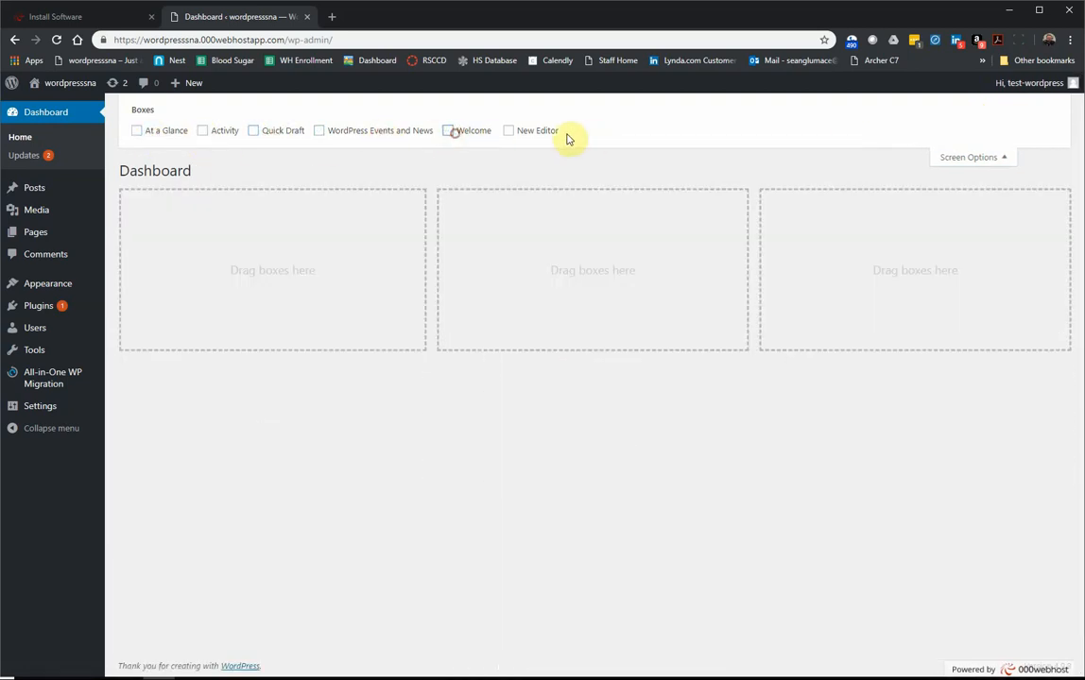
Step: Re-tick every dashboard box except New Editor, then close Screen Options
click(528, 134)
click(528, 133)
click(450, 133)
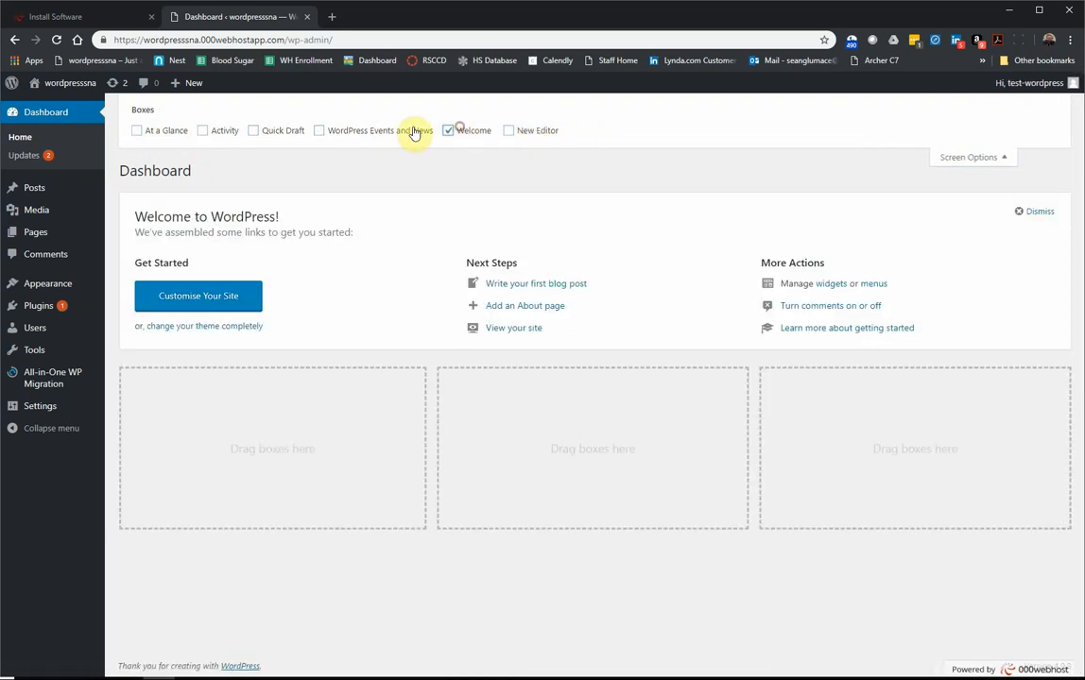
click(378, 132)
click(265, 133)
click(137, 132)
click(202, 132)
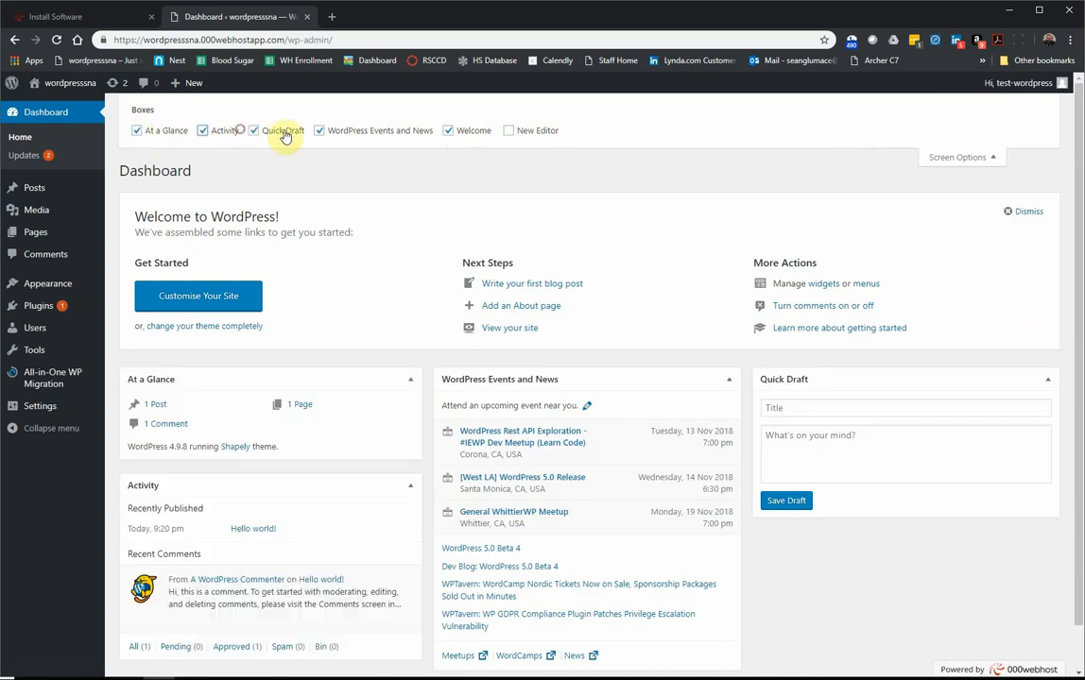
click(515, 131)
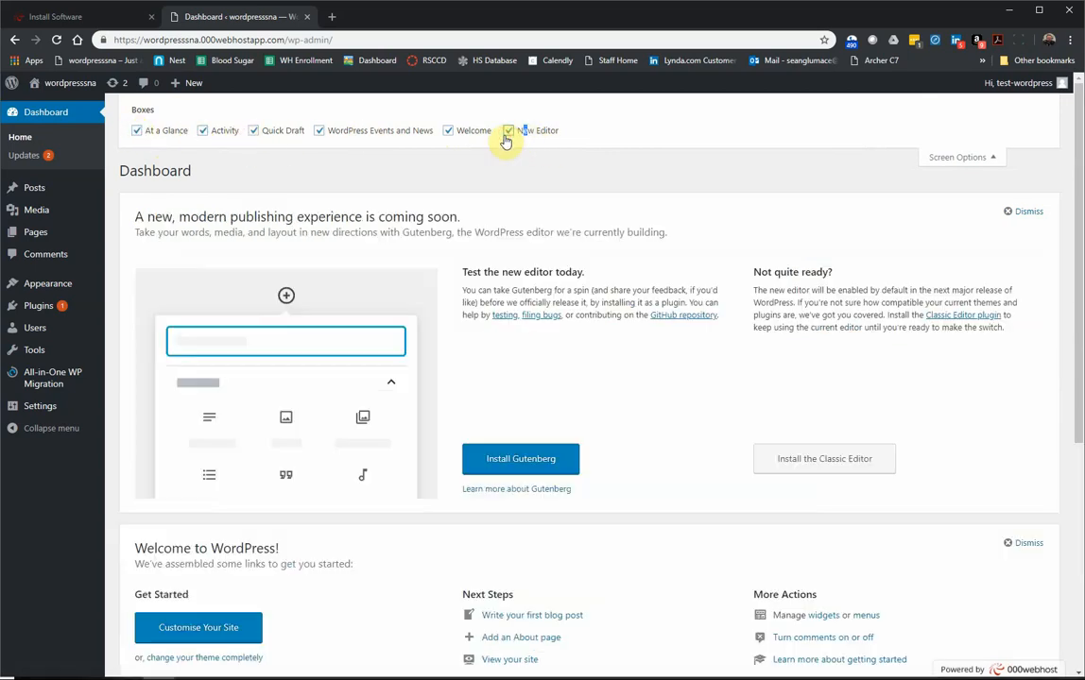
click(515, 131)
click(951, 159)
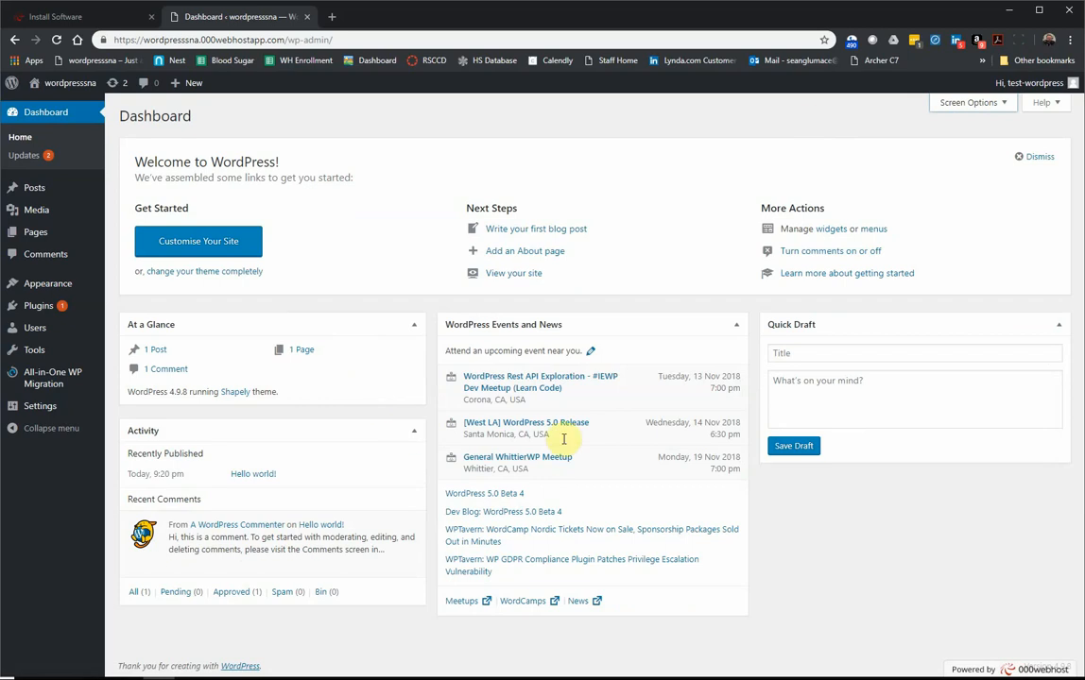
Step: Open and close the dashboard Help panel
click(1043, 103)
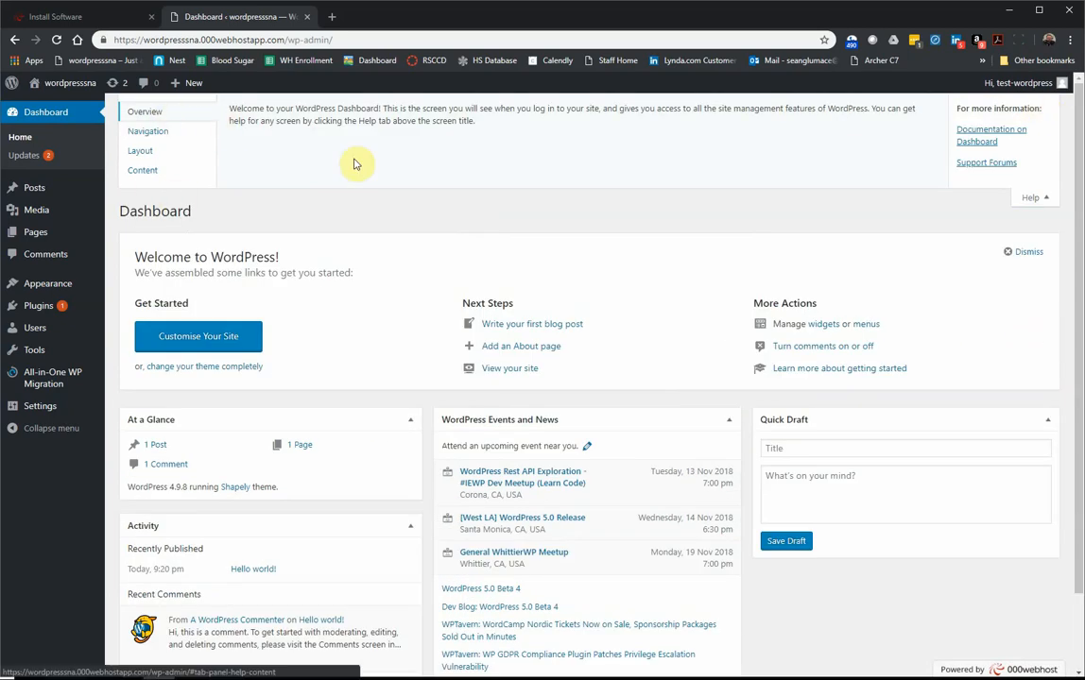
click(1040, 202)
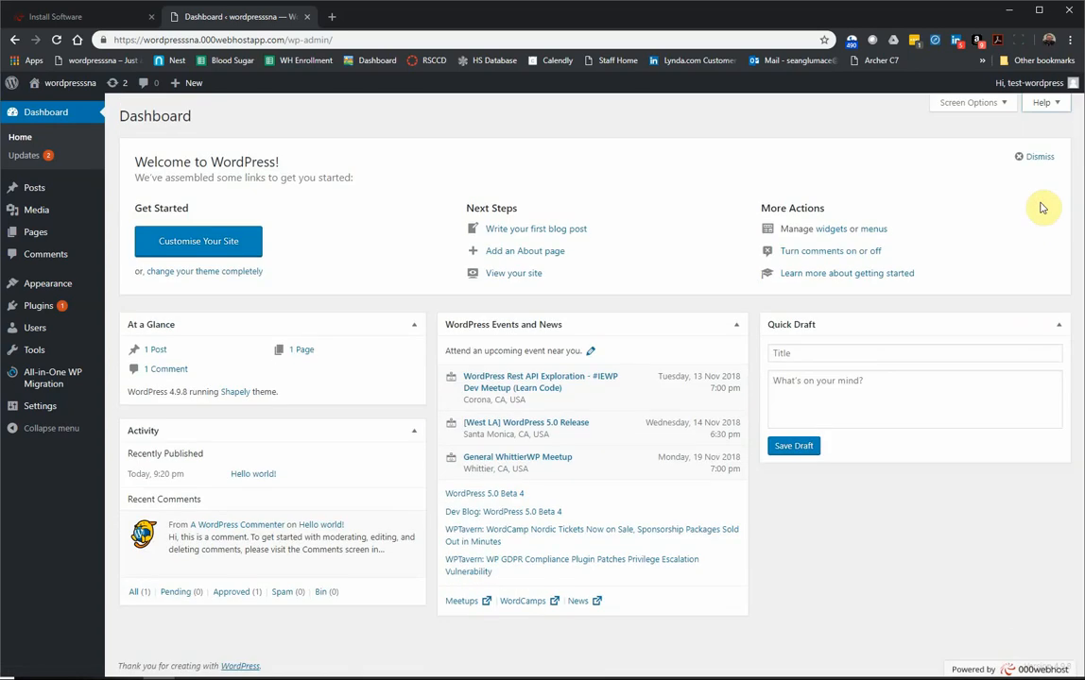
mouse_move(1049, 95)
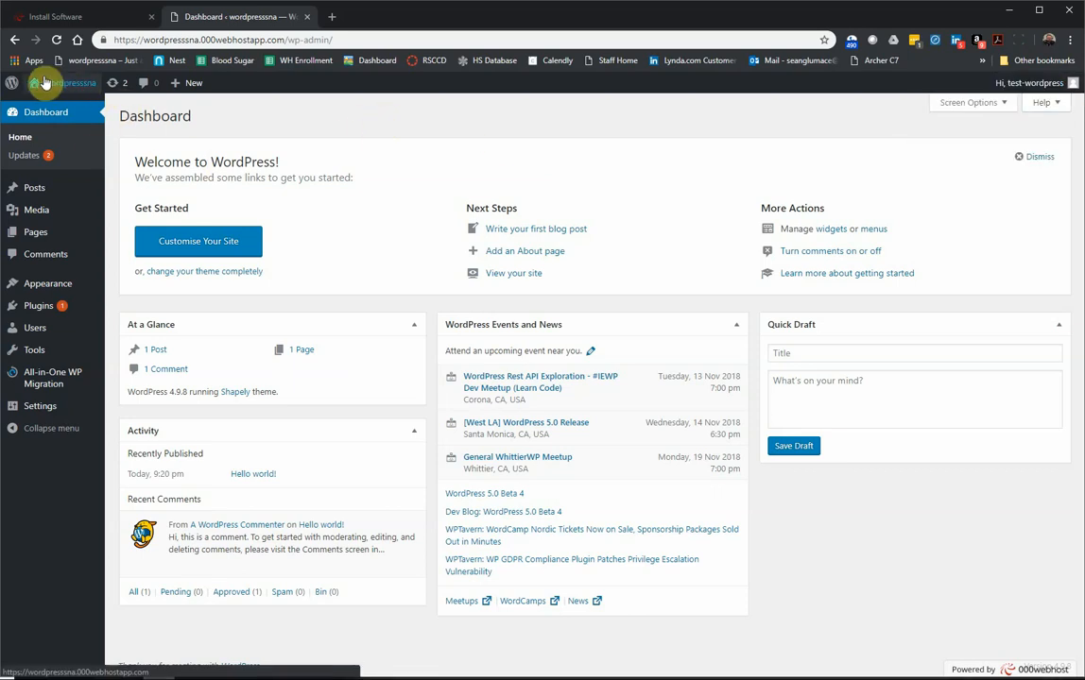
Step: Open the wordpresssna public site from the admin bar in a new browser tab
mouse_move(18, 86)
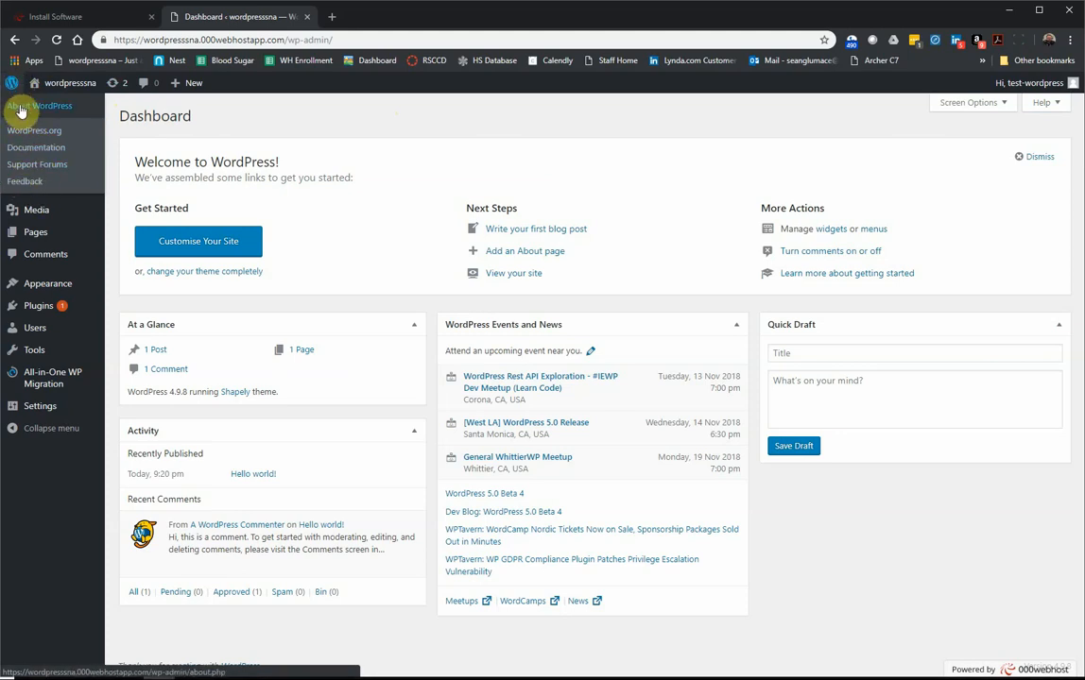
mouse_move(69, 87)
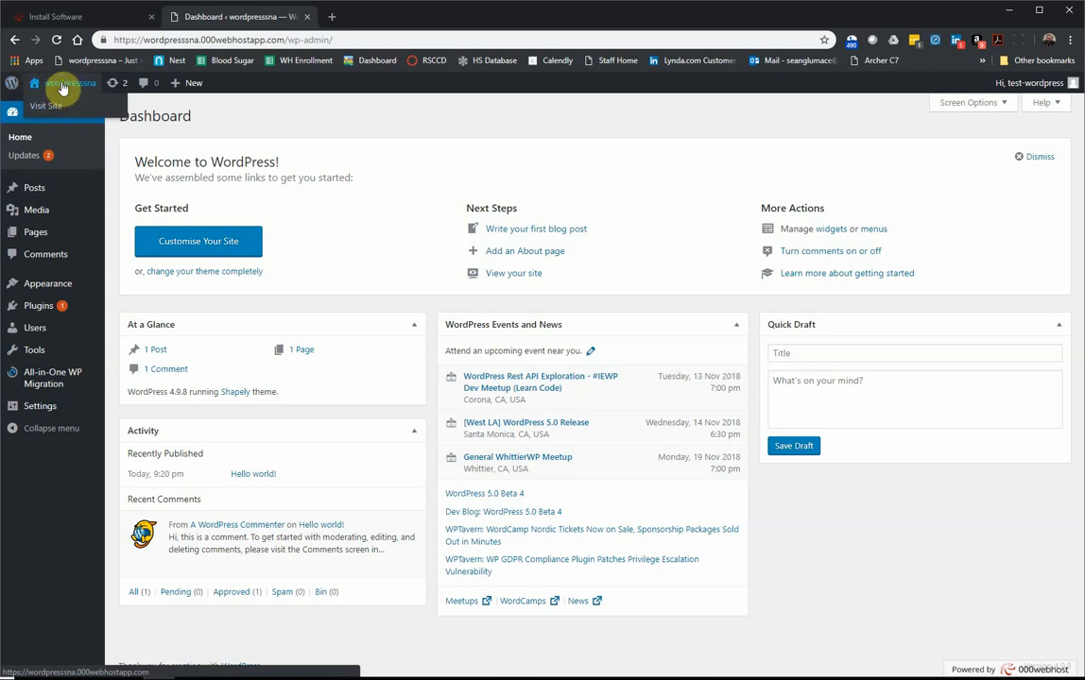
right_click(62, 86)
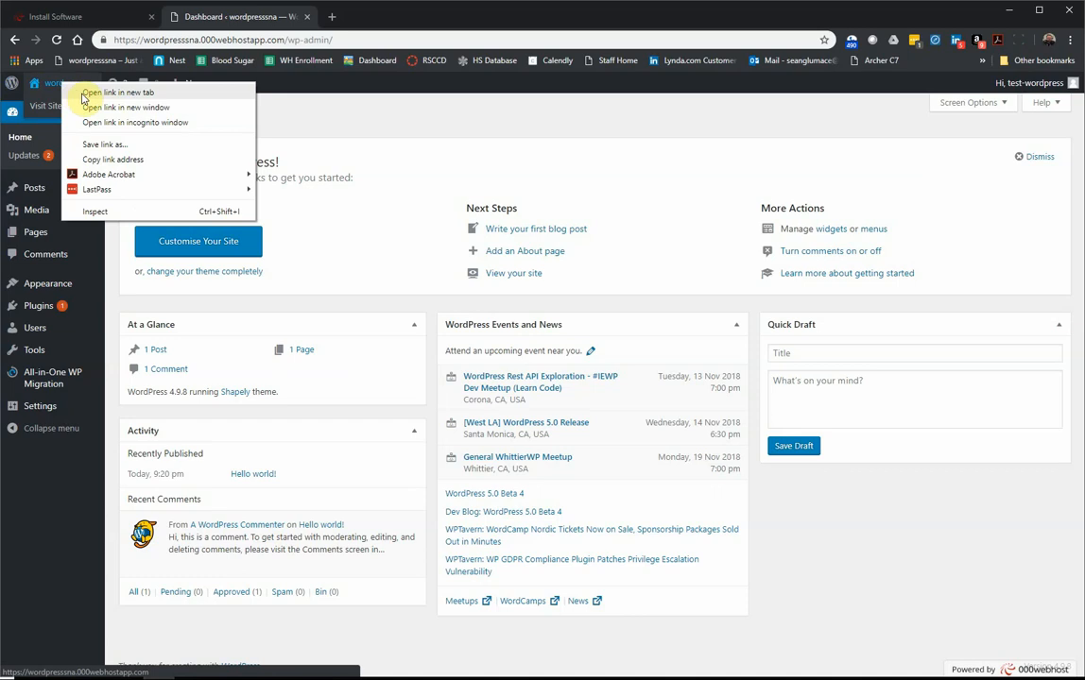
click(118, 93)
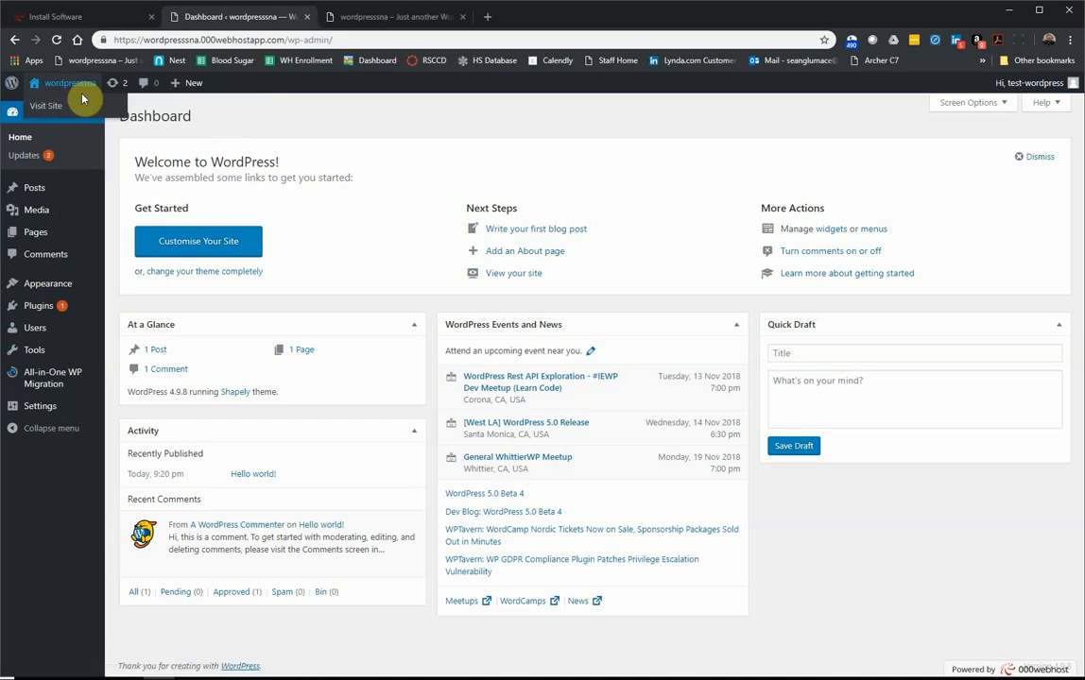
Step: Check and reload the public Blog page, then return to the admin Dashboard tab
click(395, 17)
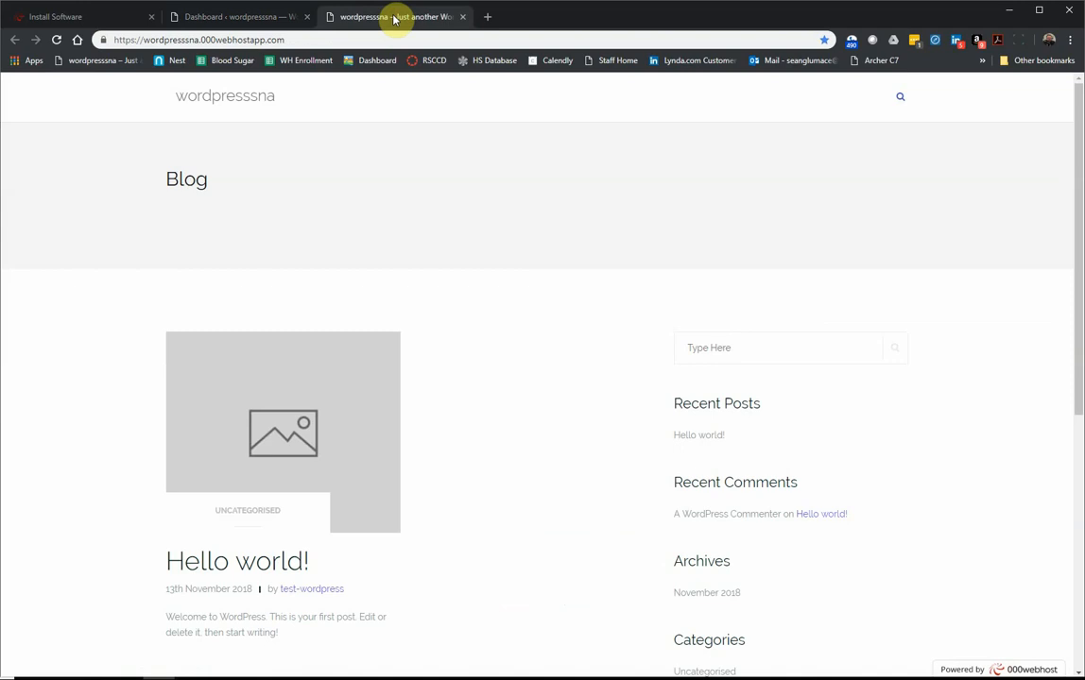
click(257, 15)
click(386, 19)
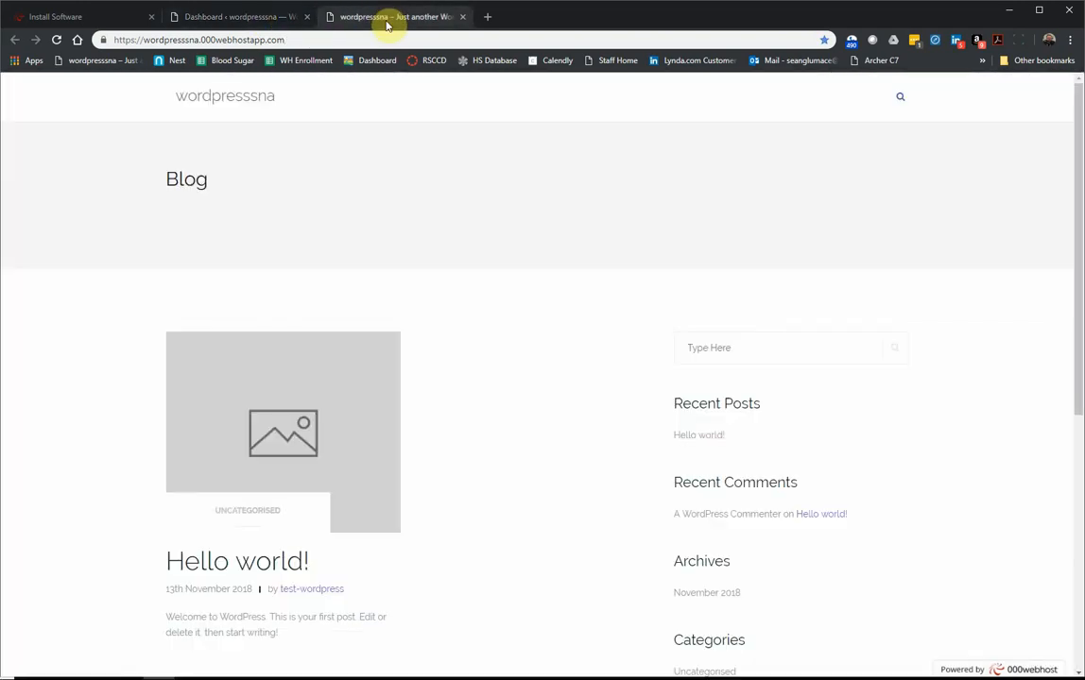
click(56, 40)
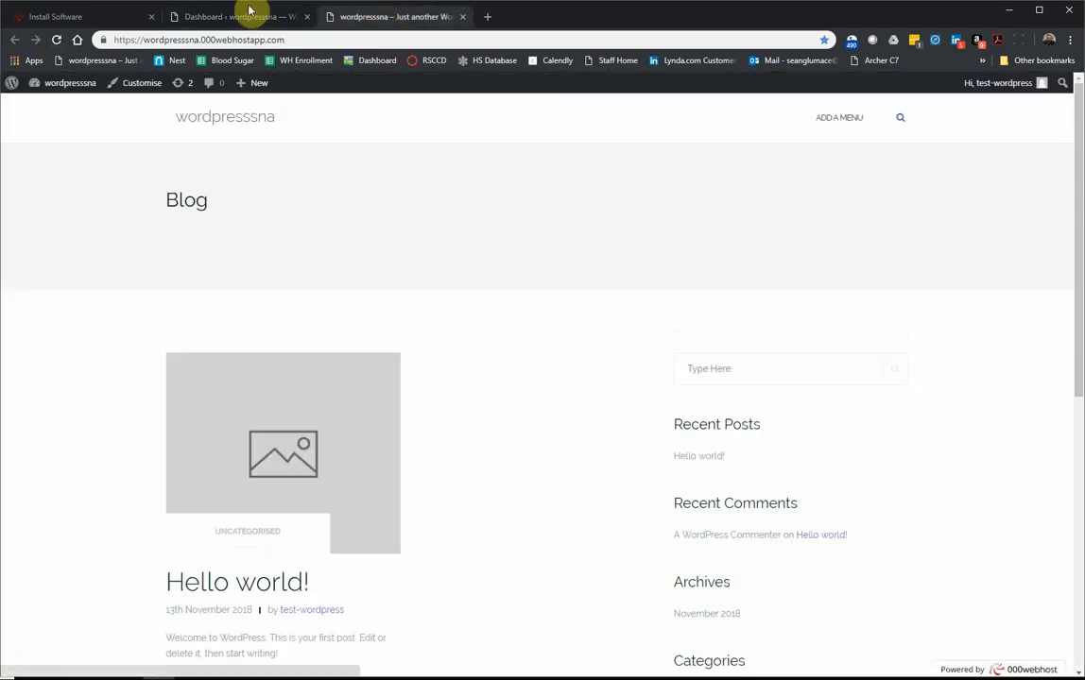
click(242, 17)
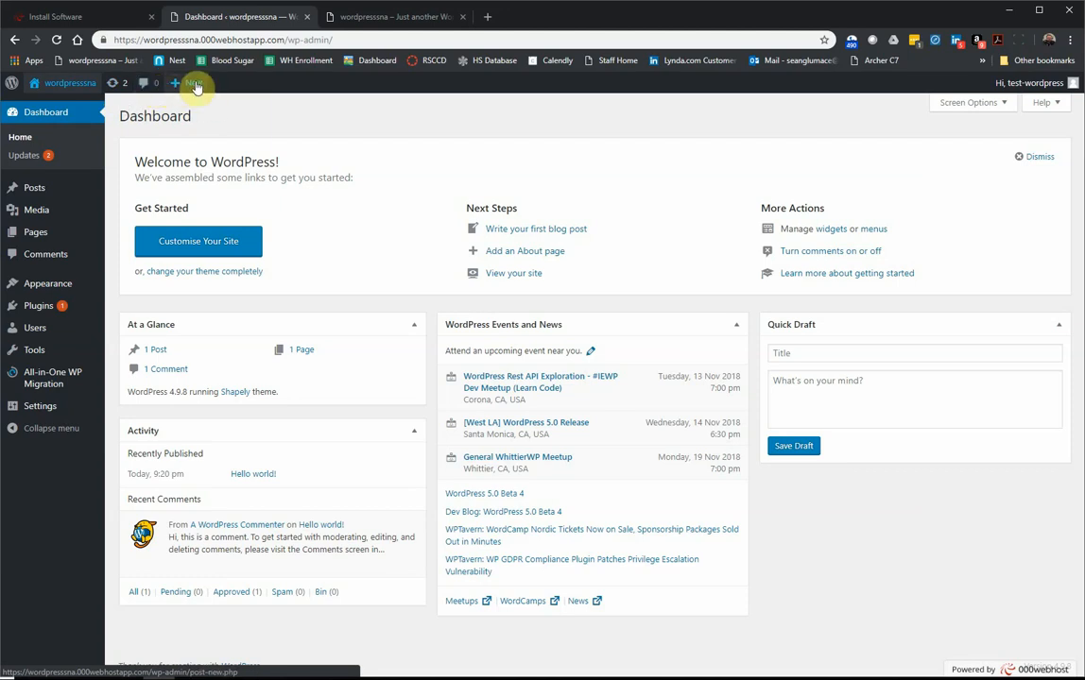
mouse_move(195, 86)
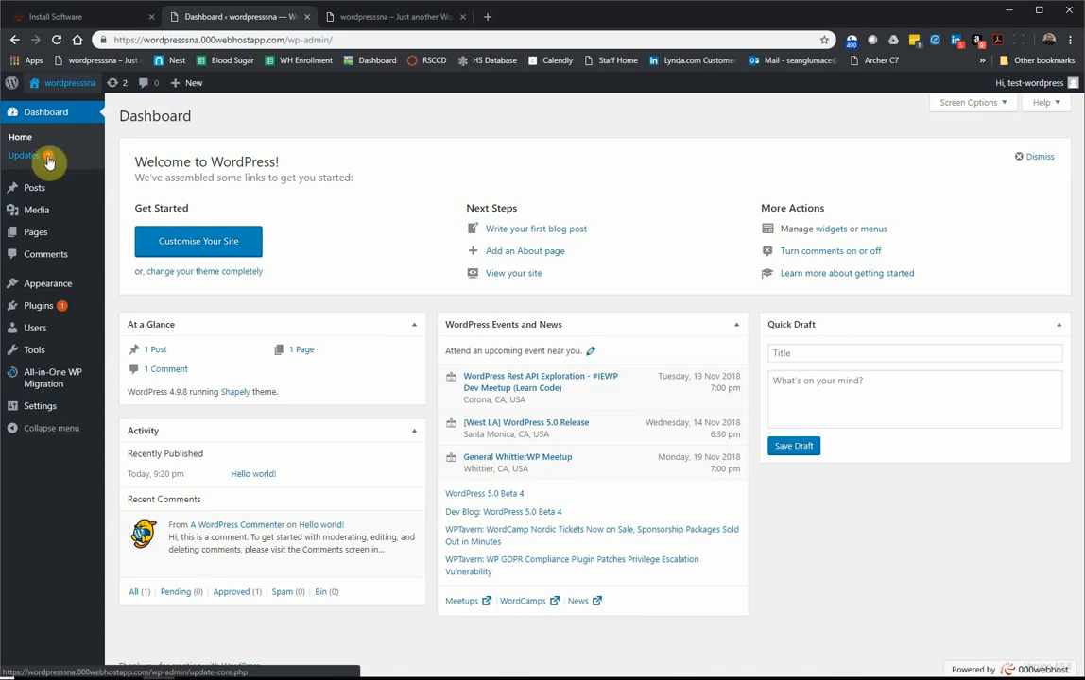
mouse_move(63, 308)
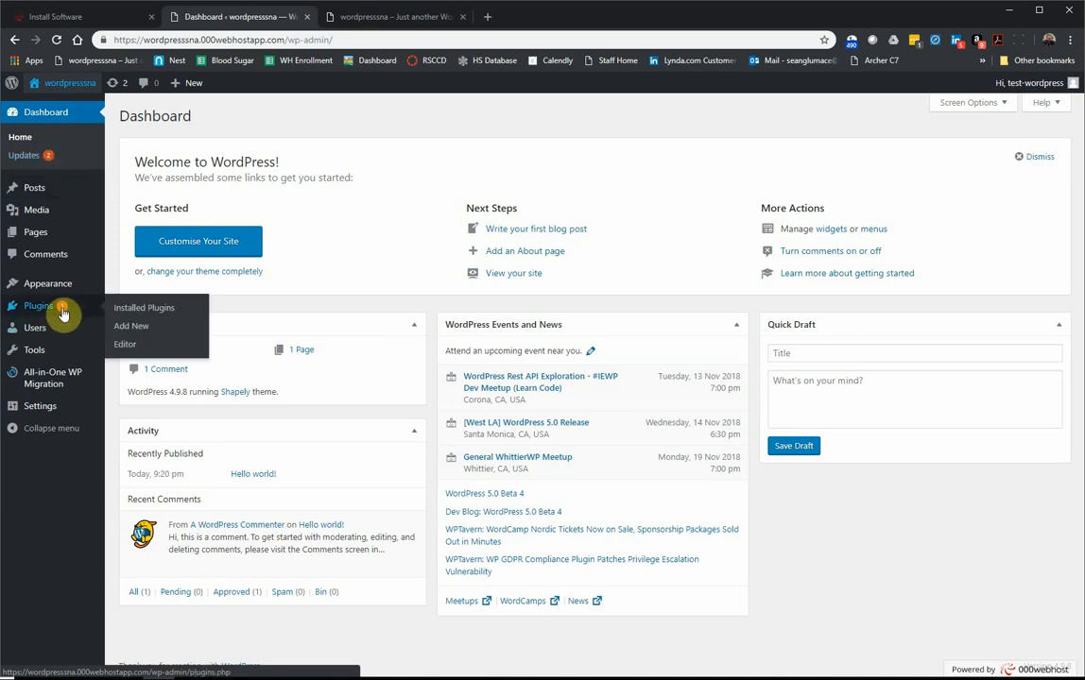
mouse_move(37, 193)
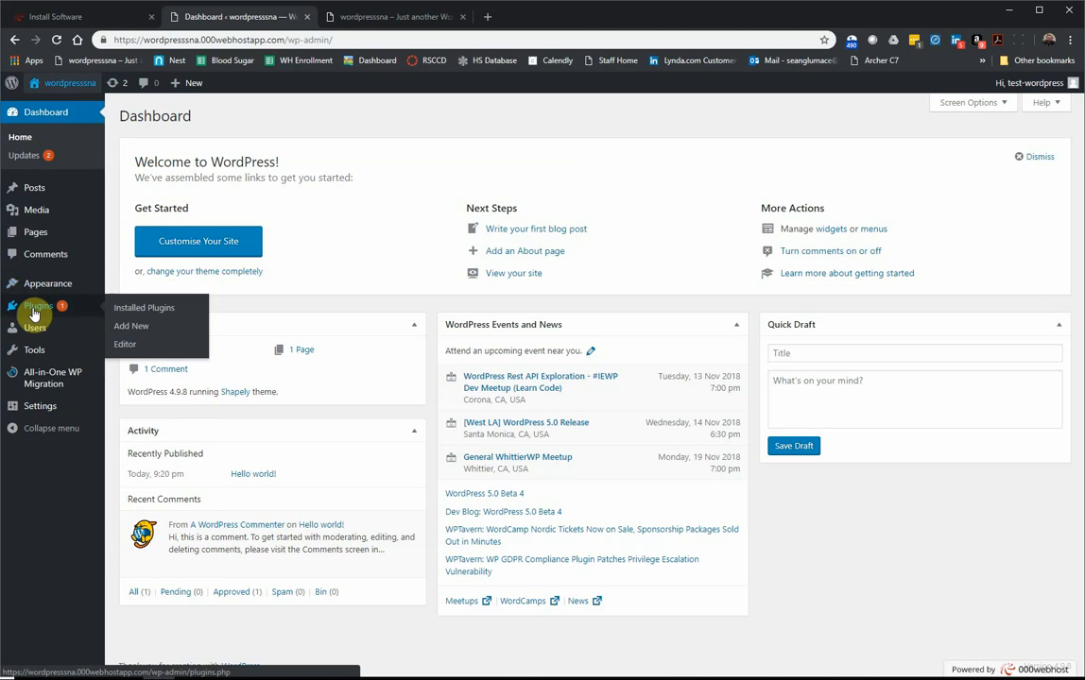
mouse_move(31, 335)
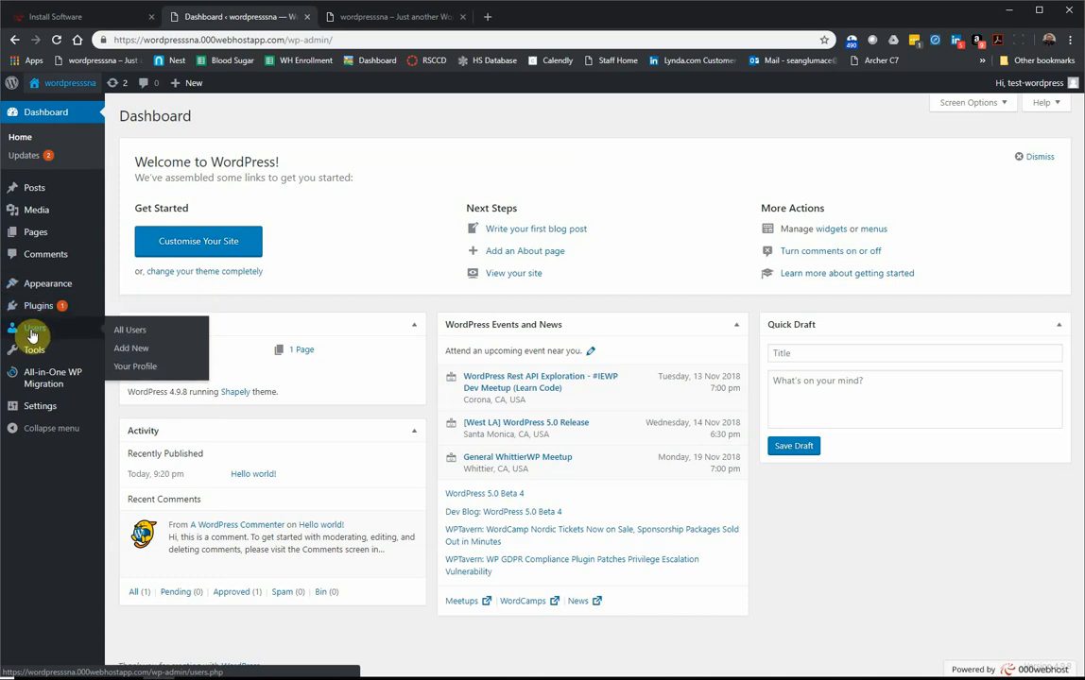
mouse_move(34, 357)
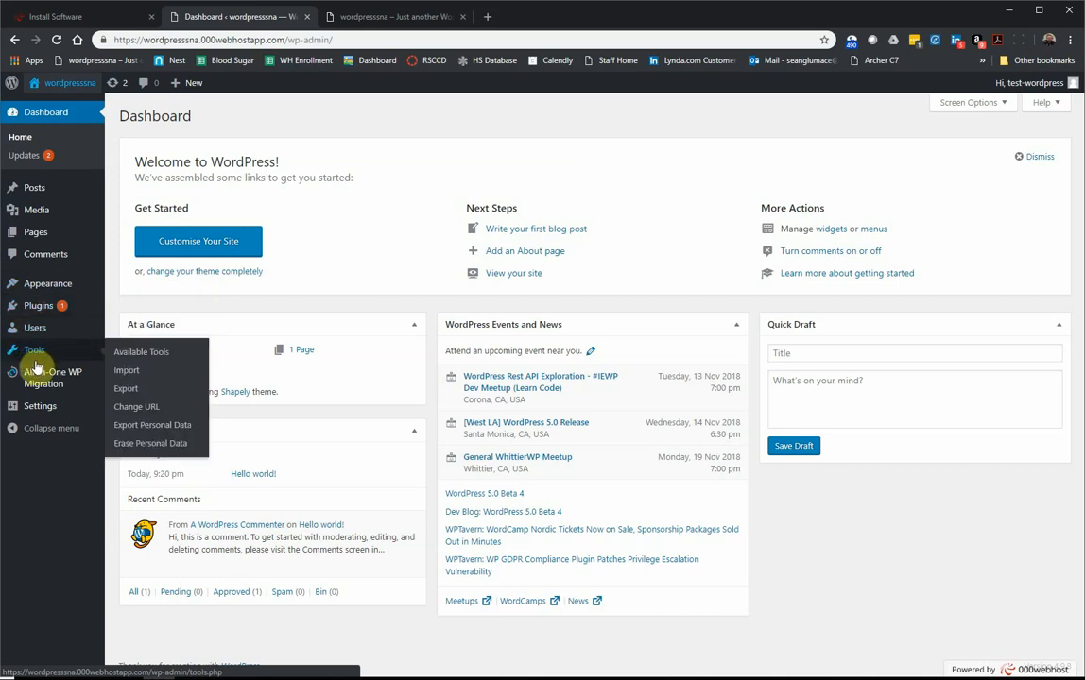
mouse_move(40, 388)
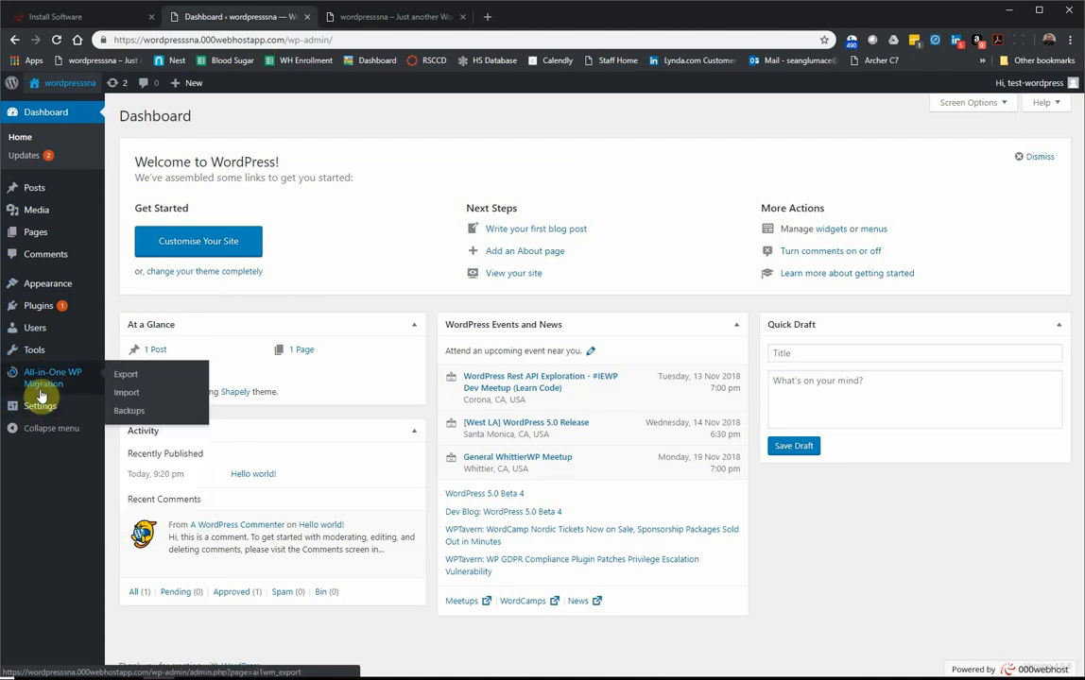
mouse_move(33, 408)
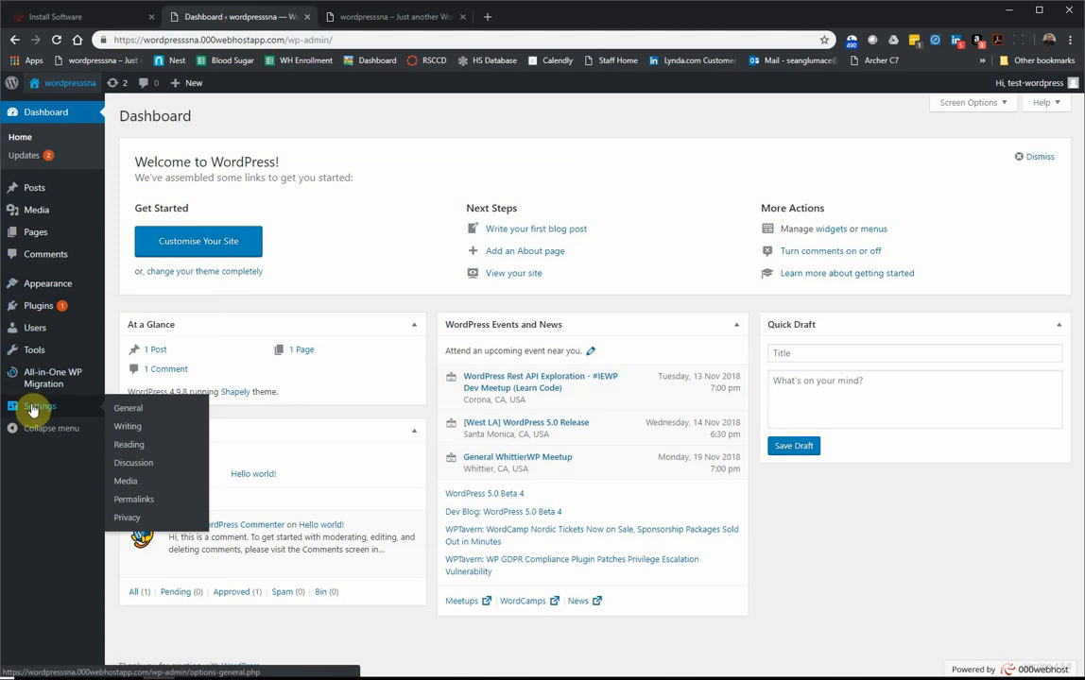
click(30, 430)
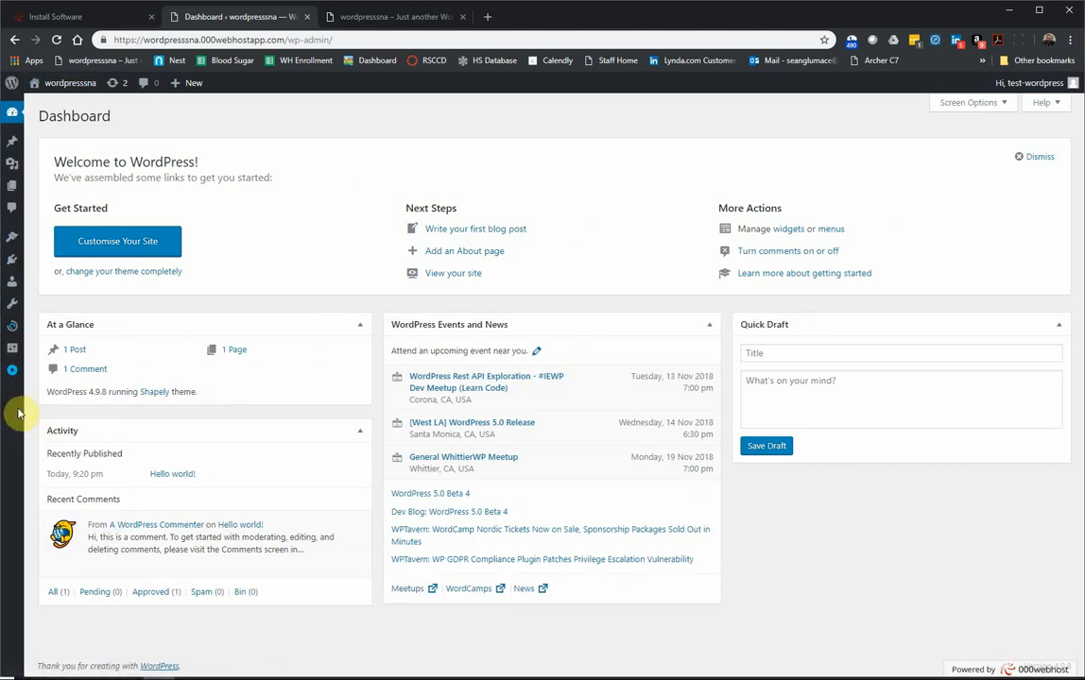
click(12, 376)
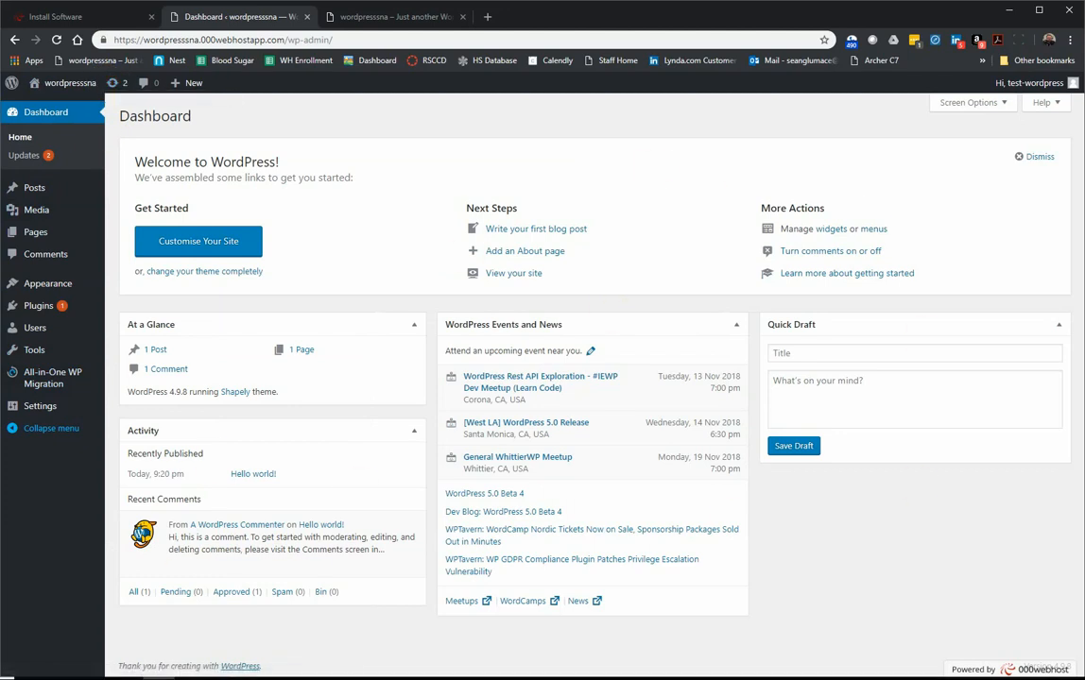
Step: Select all plugins on the Updates page, update Akismet Anti-Spam, and recheck Updates
click(20, 161)
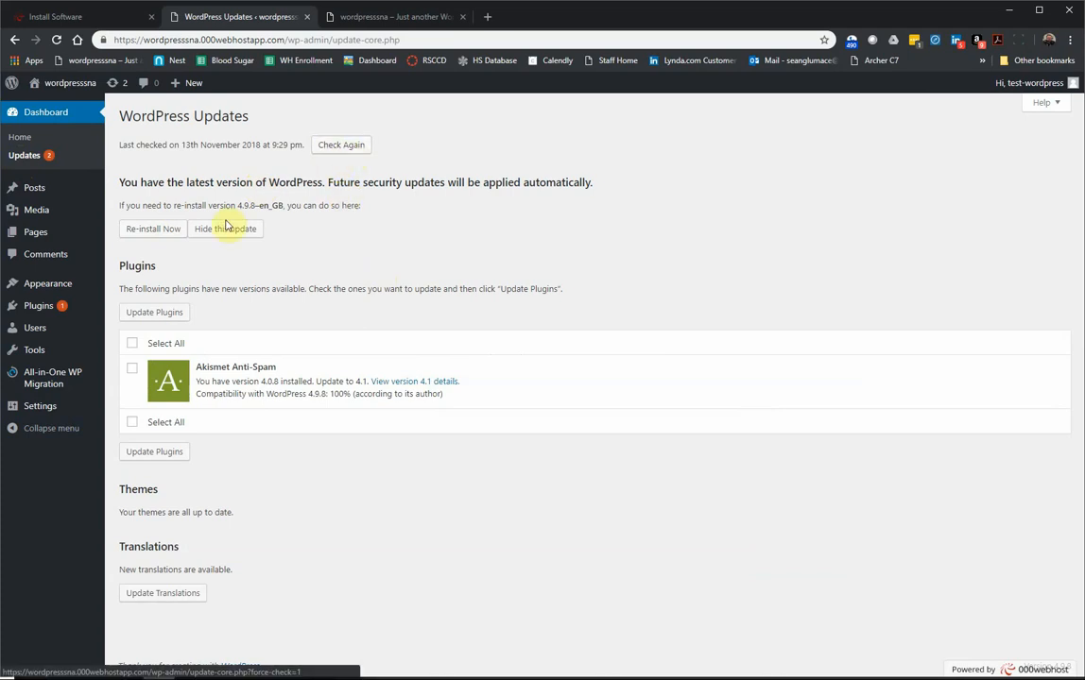
click(132, 343)
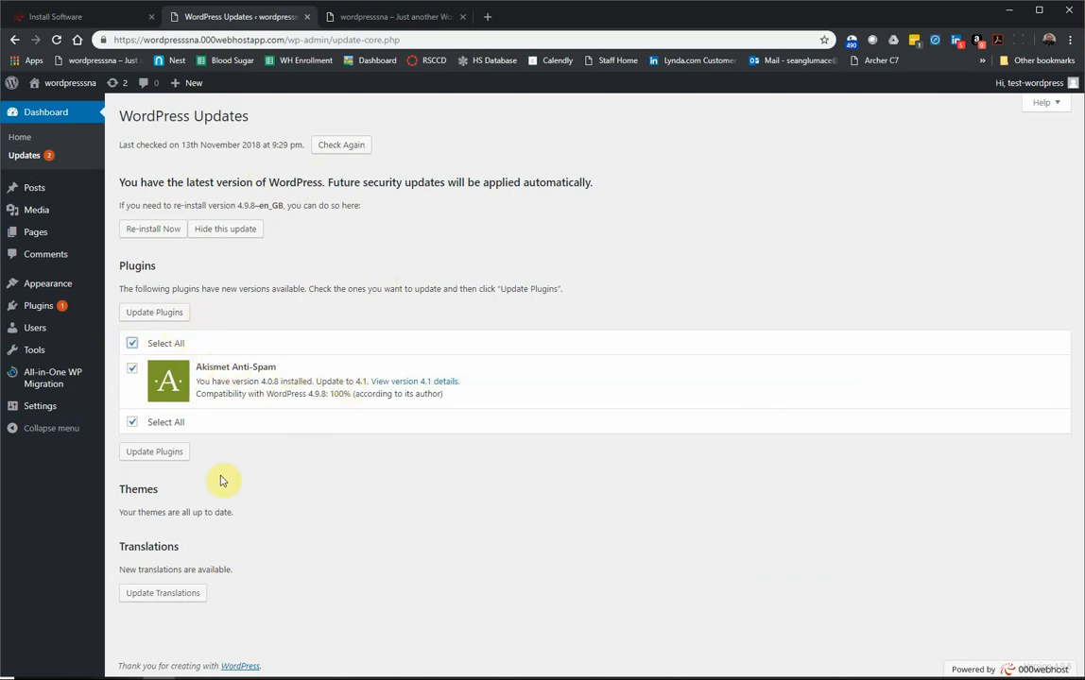
click(175, 316)
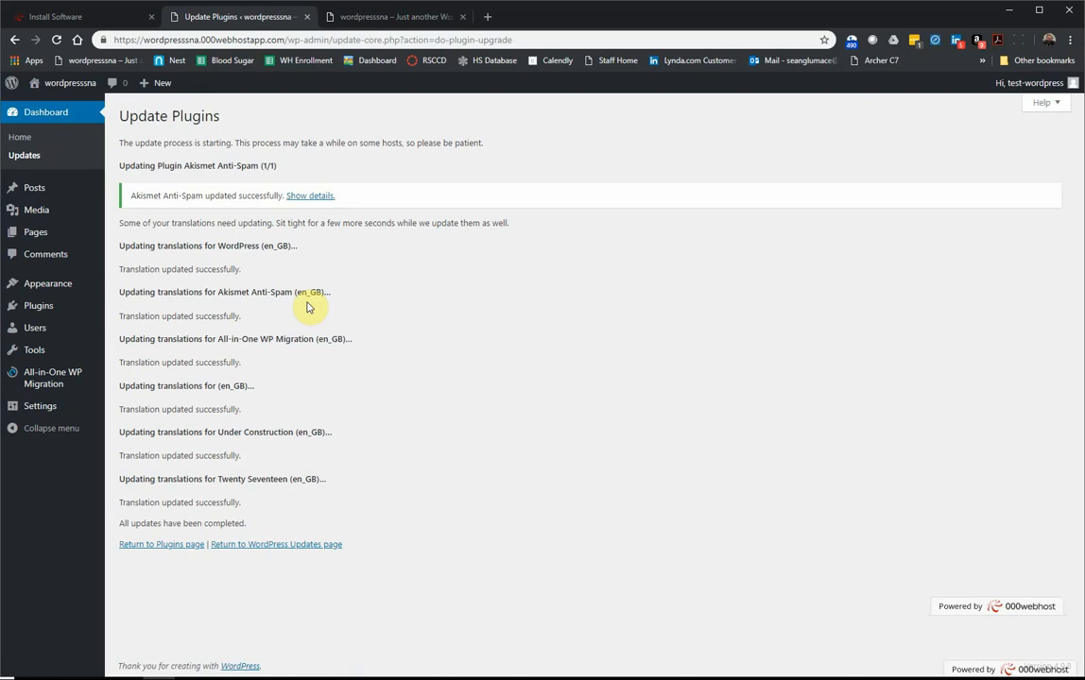
click(23, 164)
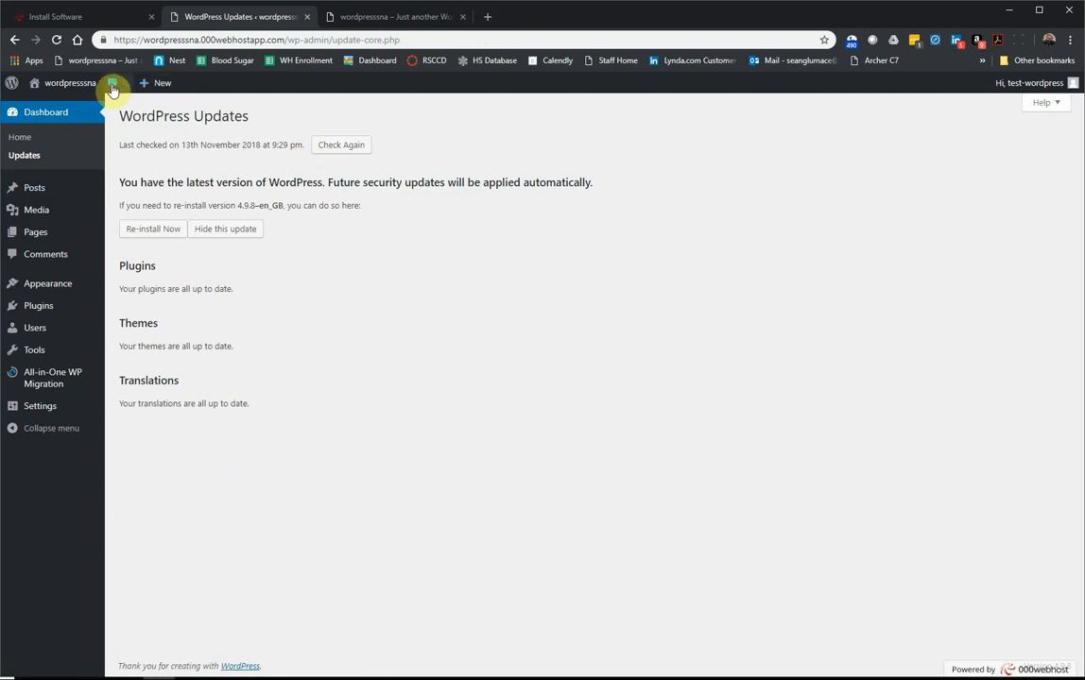
mouse_move(115, 87)
Step: Review the Updates page showing WordPress 4.9.8 with plugins, themes and translations current
mouse_move(55, 188)
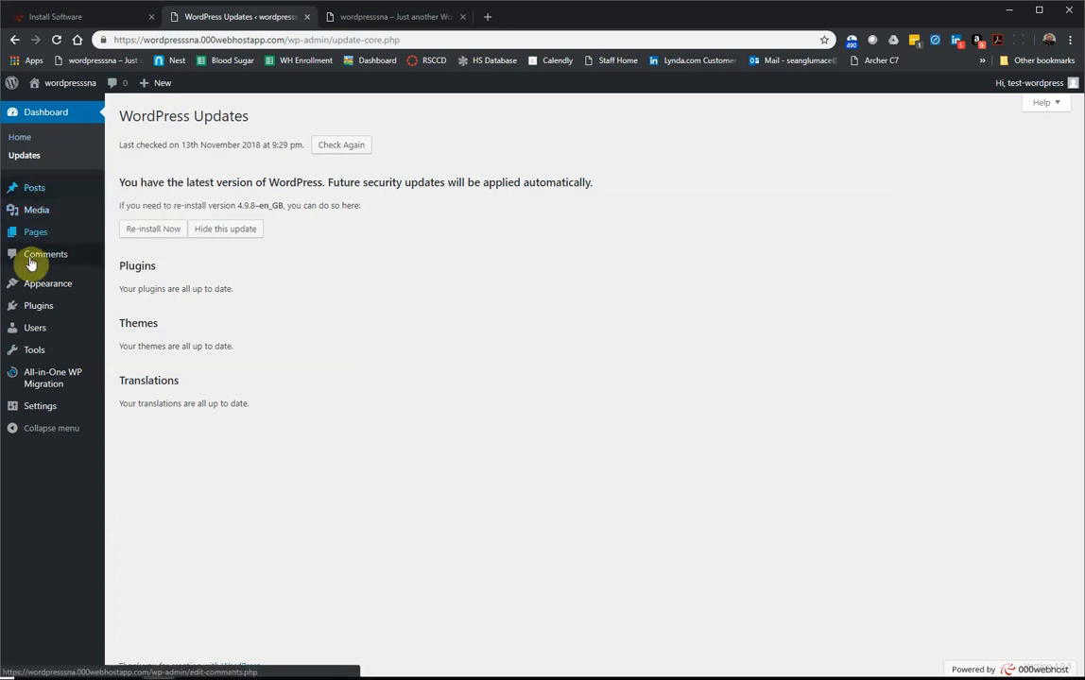
mouse_move(47, 328)
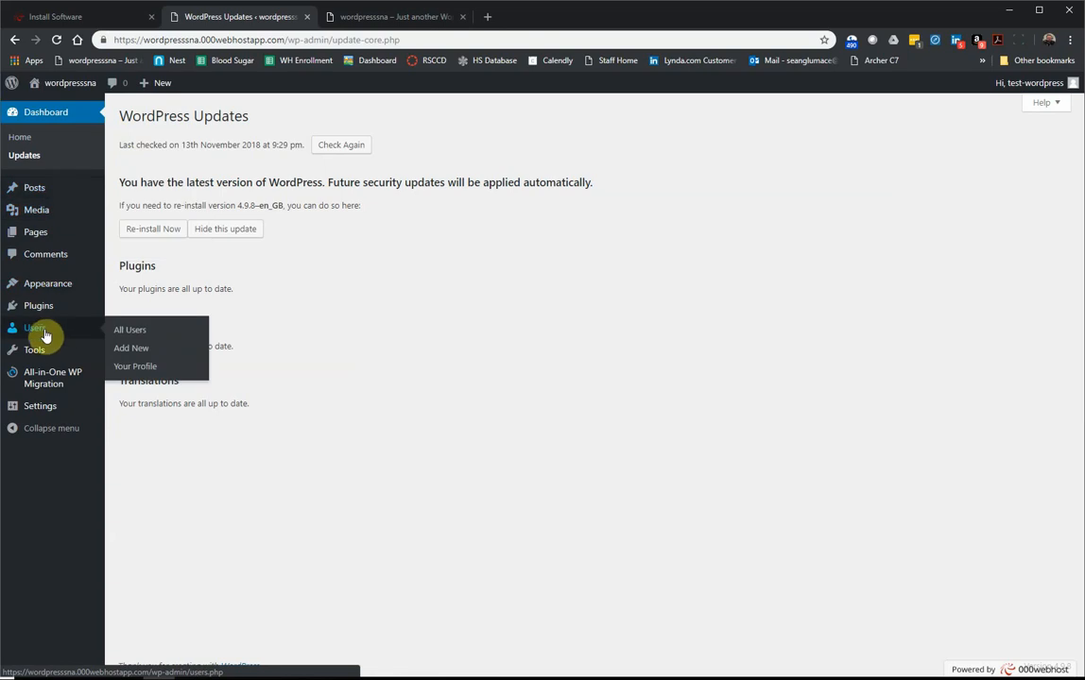
mouse_move(50, 304)
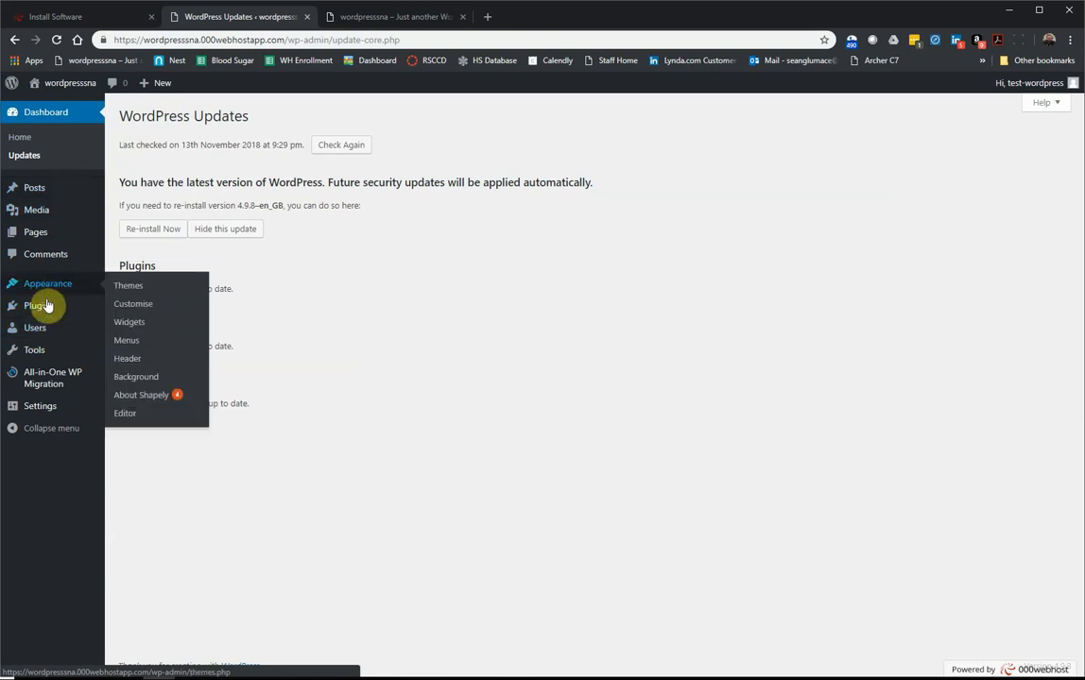
Step: Deactivate All-in-One WP Migration in Plugins, then delete it and confirm removing its data
click(47, 313)
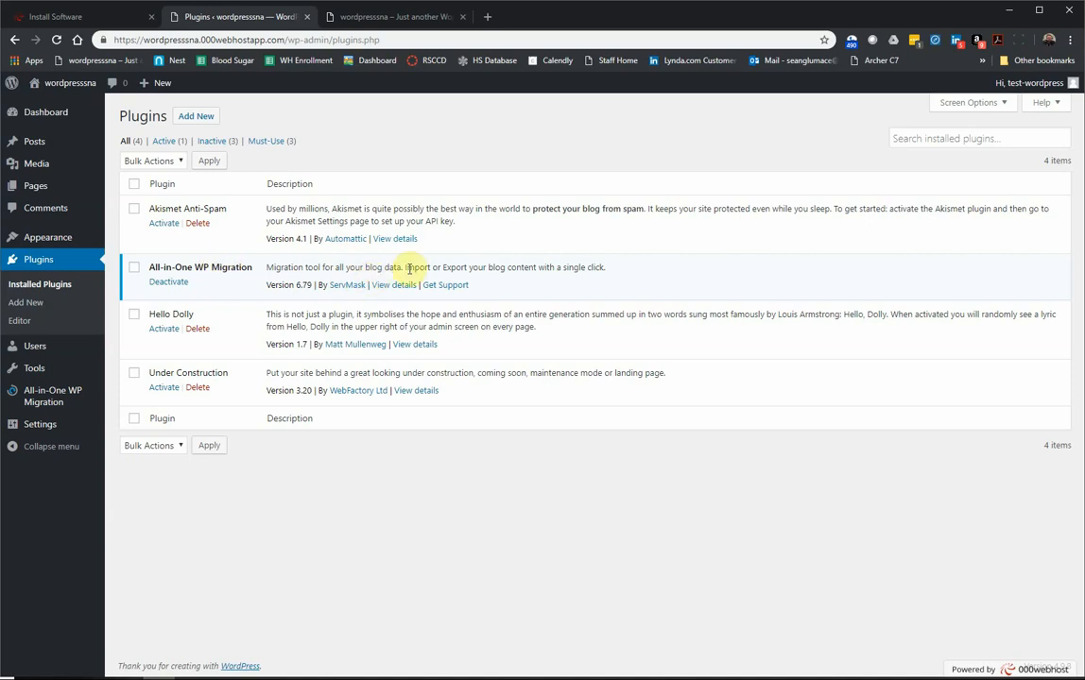
click(169, 283)
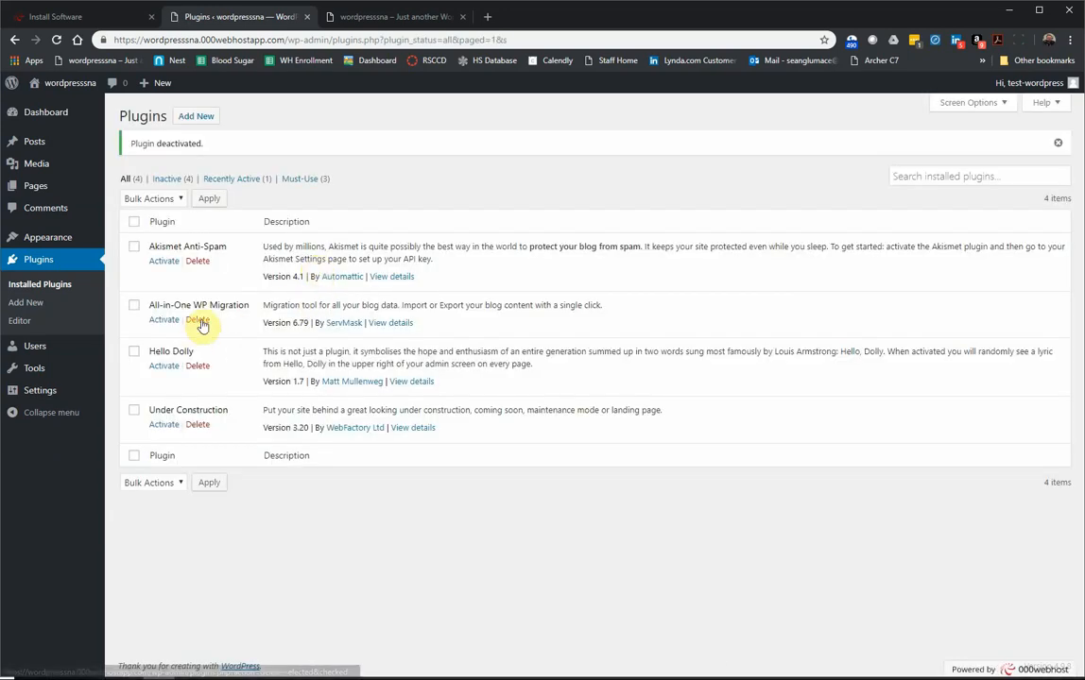
click(198, 319)
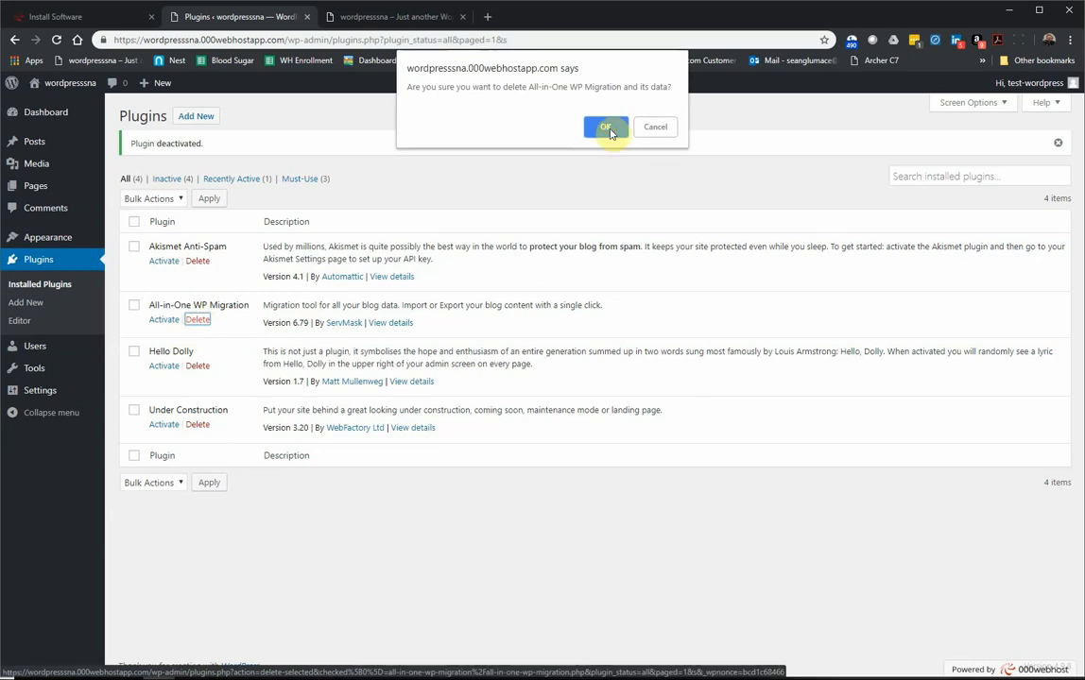
click(606, 128)
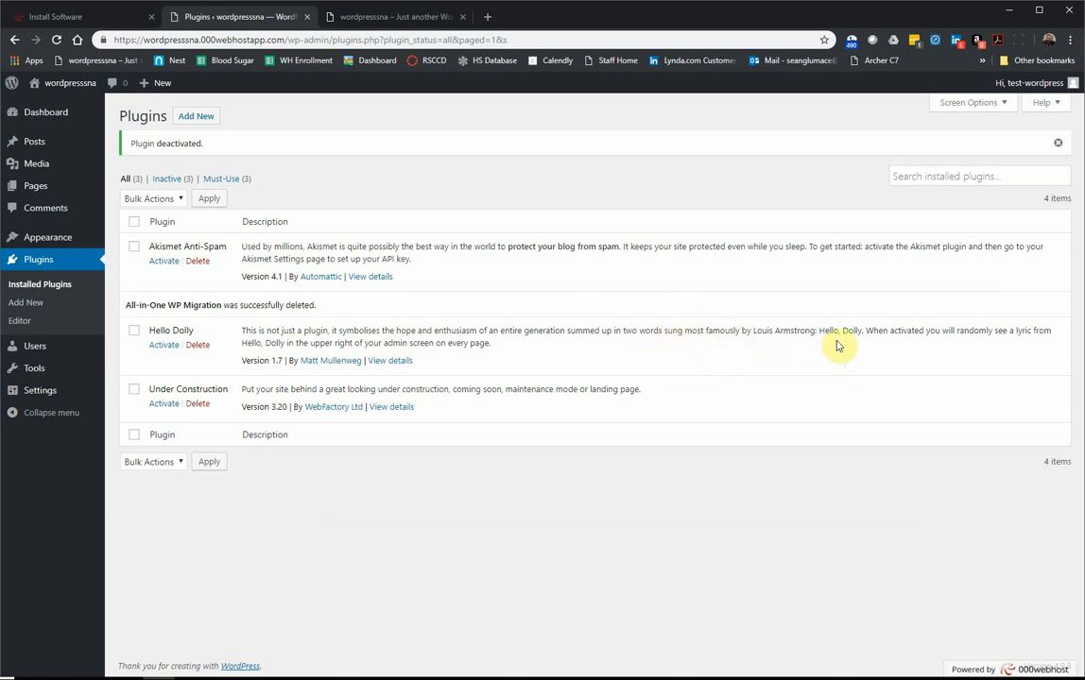
click(165, 346)
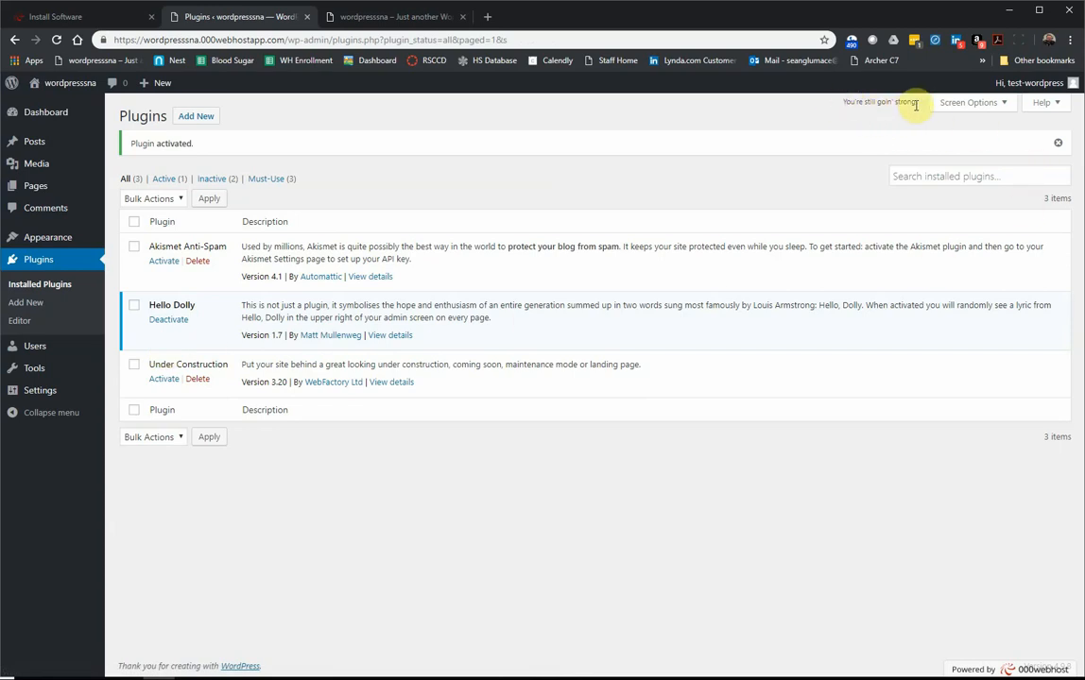
drag(907, 104, 841, 102)
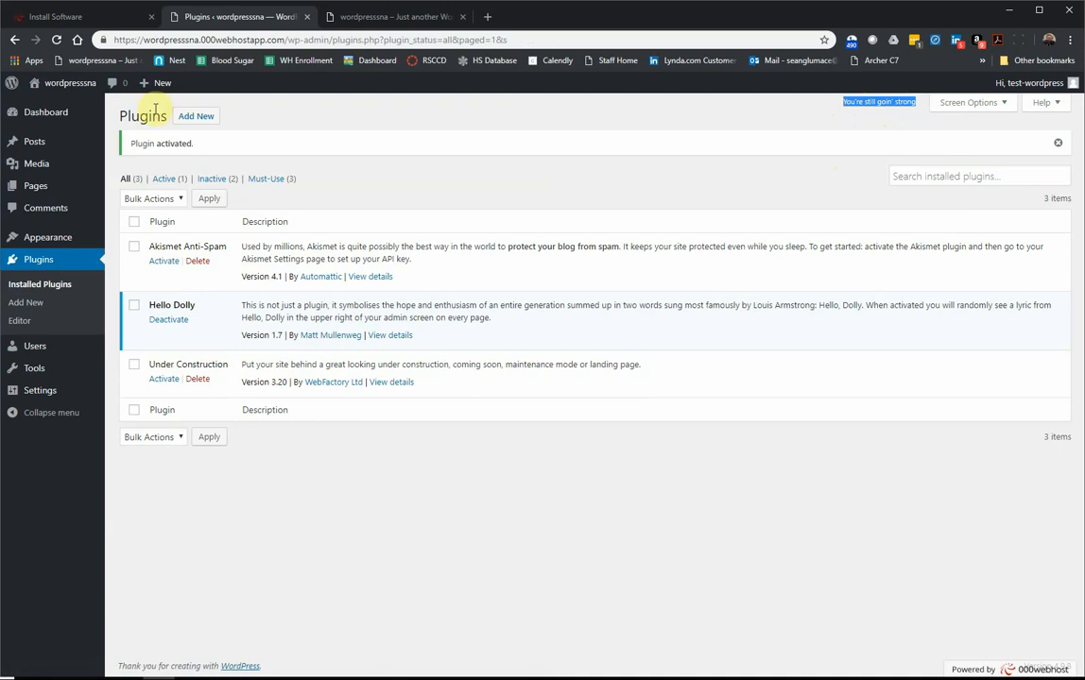
click(57, 40)
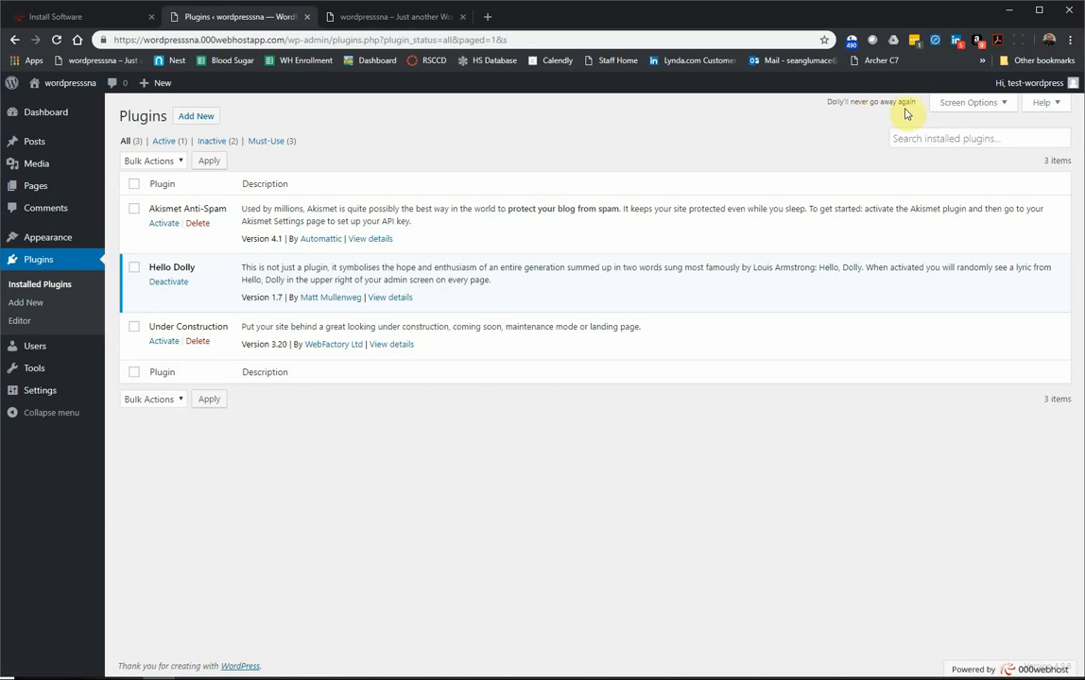
click(169, 282)
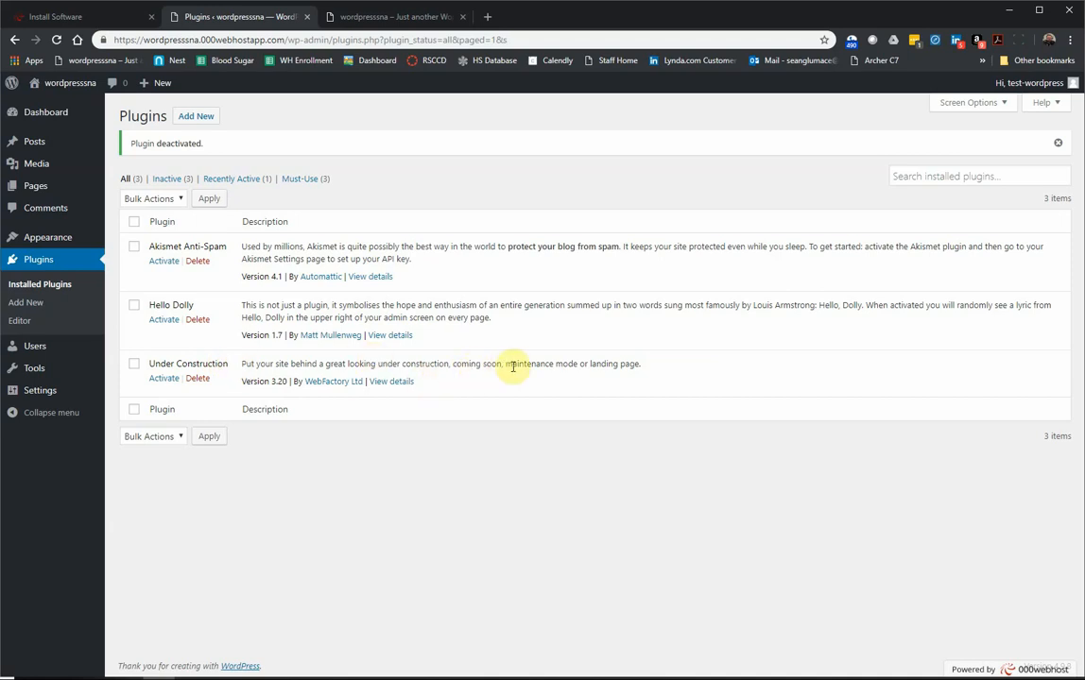
Step: Delete and confirm removal of Under Construction, then open Hello Dolly's author site in a new tab
click(199, 378)
click(602, 127)
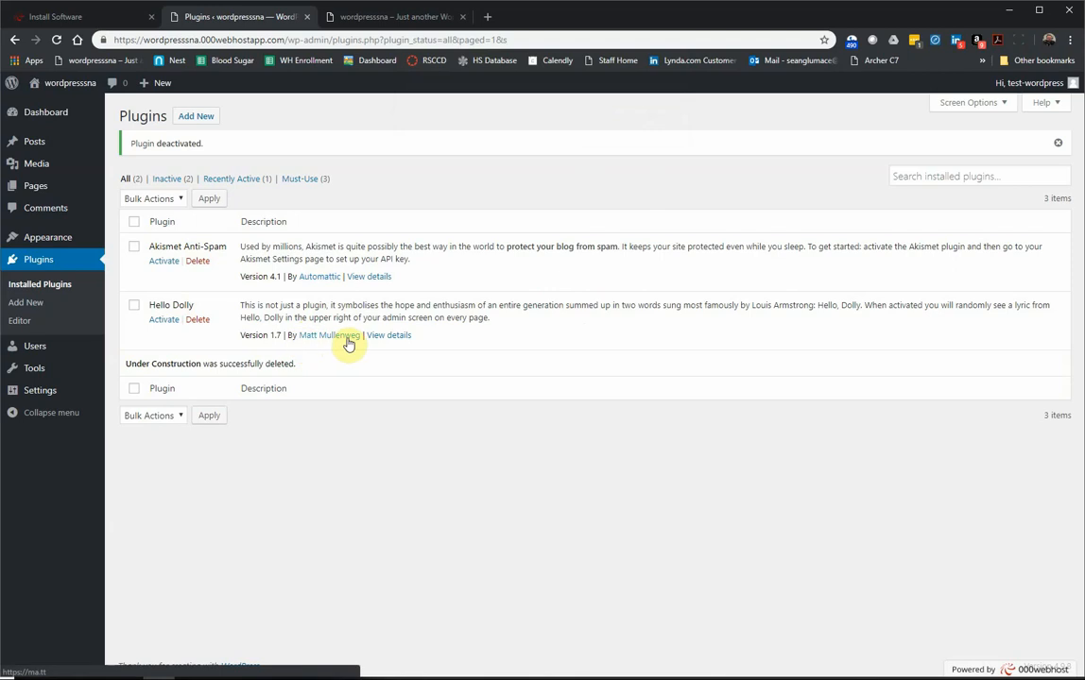
right_click(348, 340)
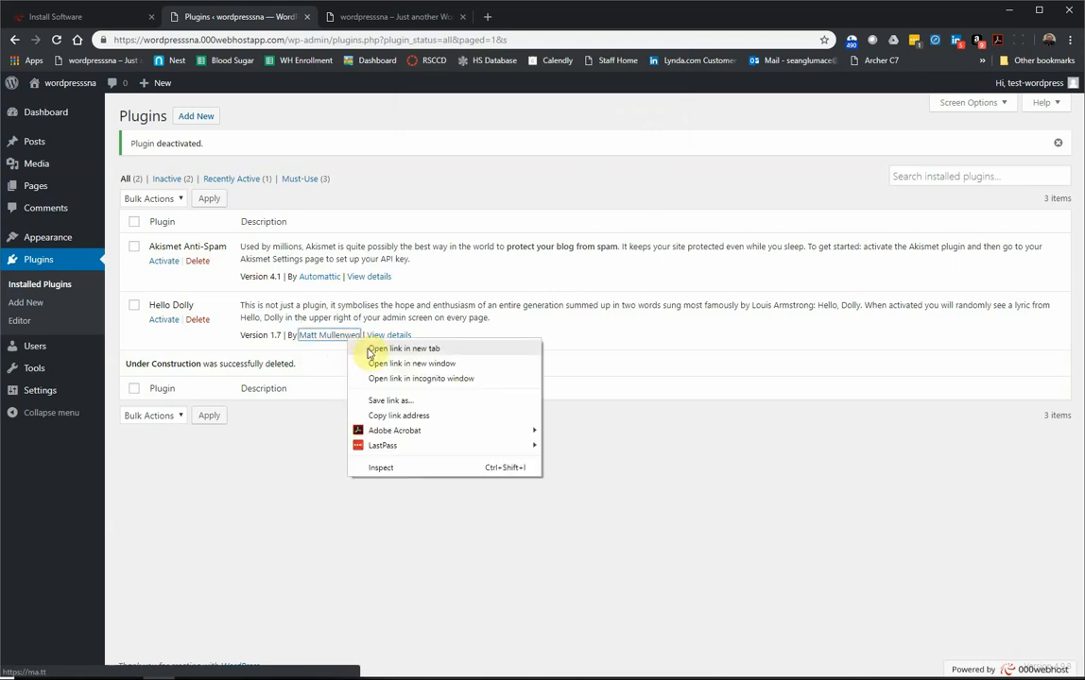
click(369, 349)
Step: Scroll through the recent posts on the ma.tt blog, then close that tab
click(517, 19)
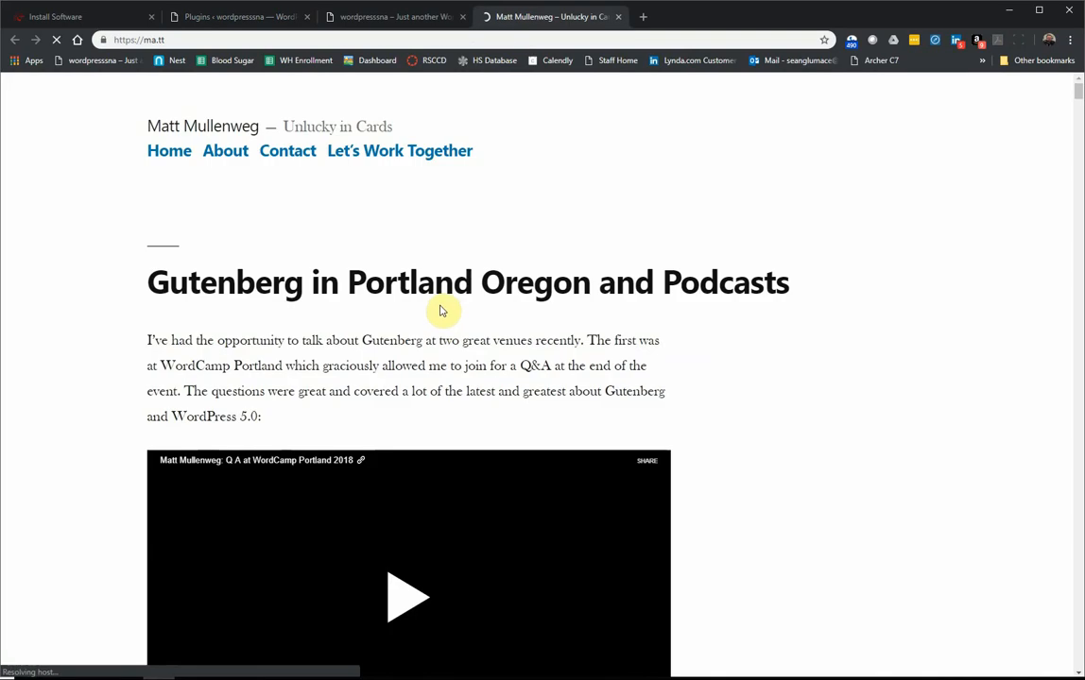
scroll(430, 324, down, 10)
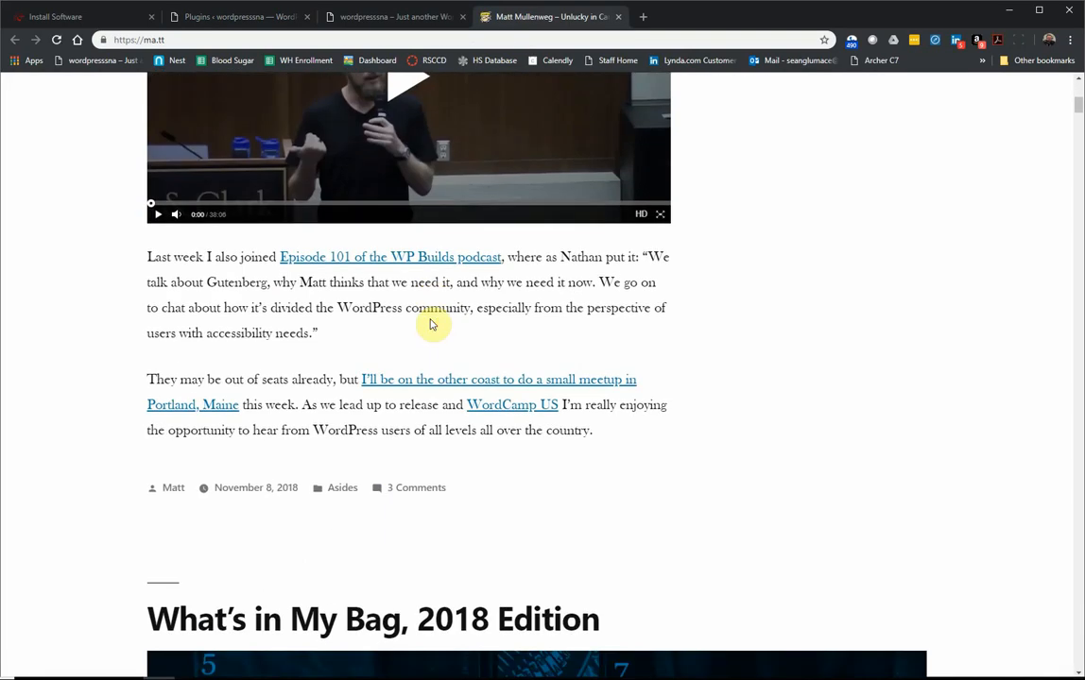
scroll(430, 324, down, 6)
scroll(427, 324, up, 2)
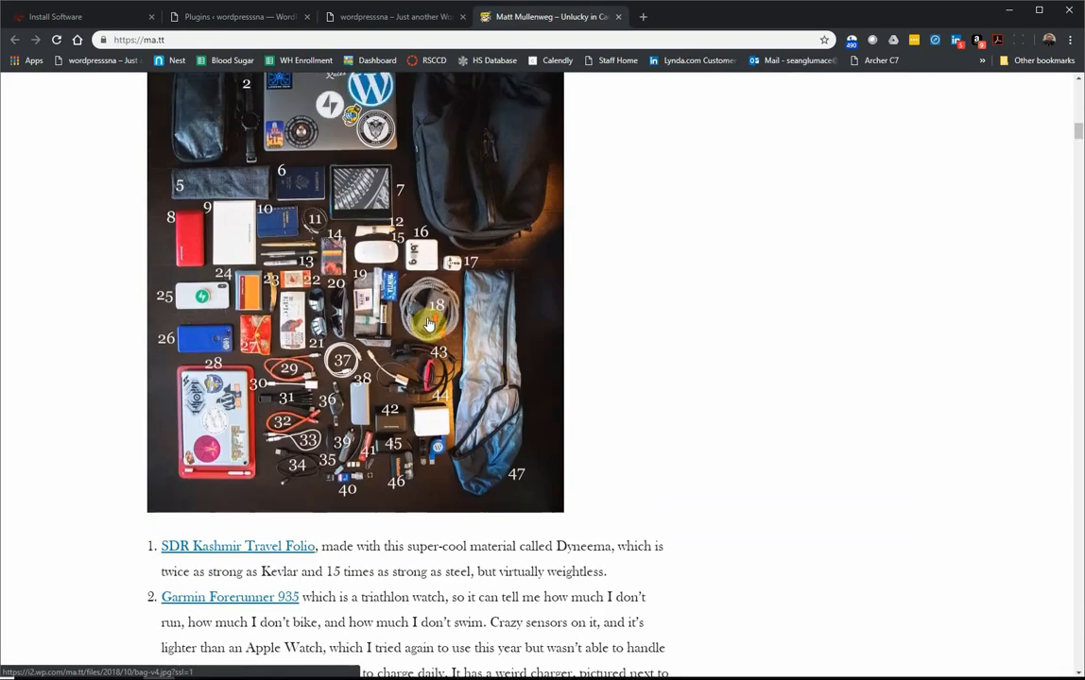
scroll(427, 324, up, 8)
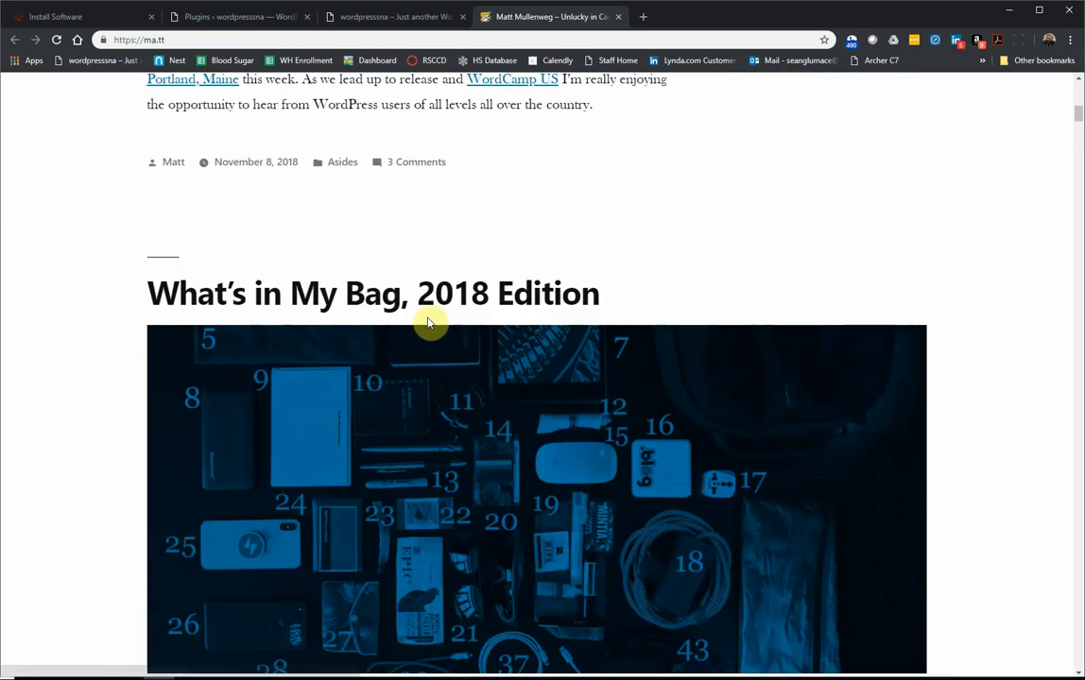
scroll(428, 325, down, 5)
scroll(428, 324, down, 7)
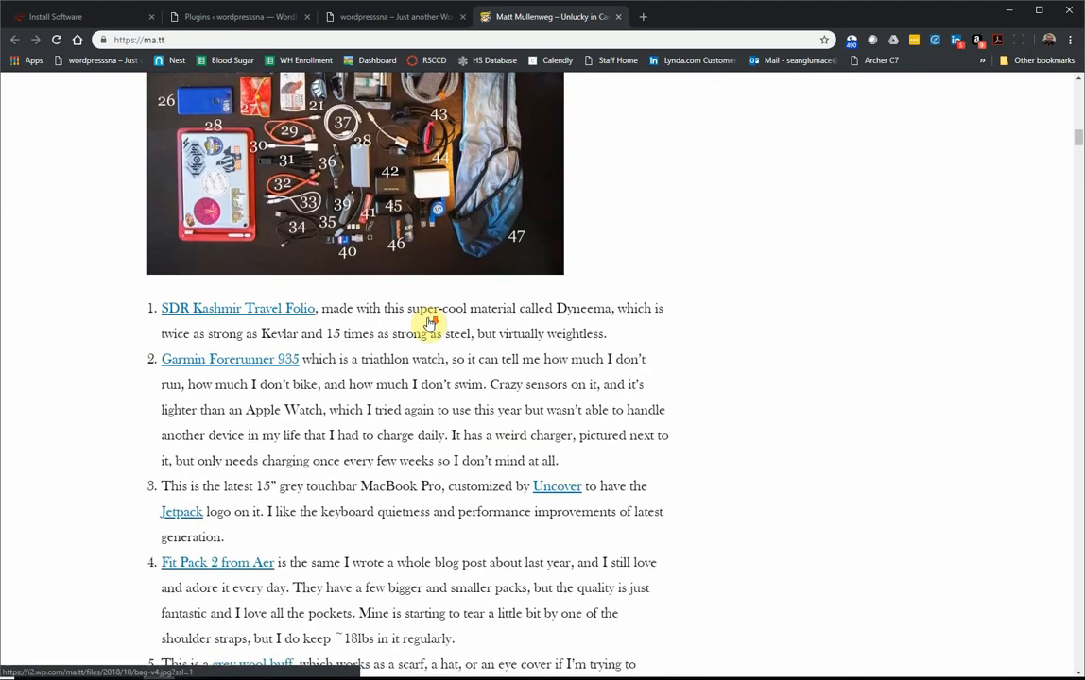
scroll(427, 321, down, 20)
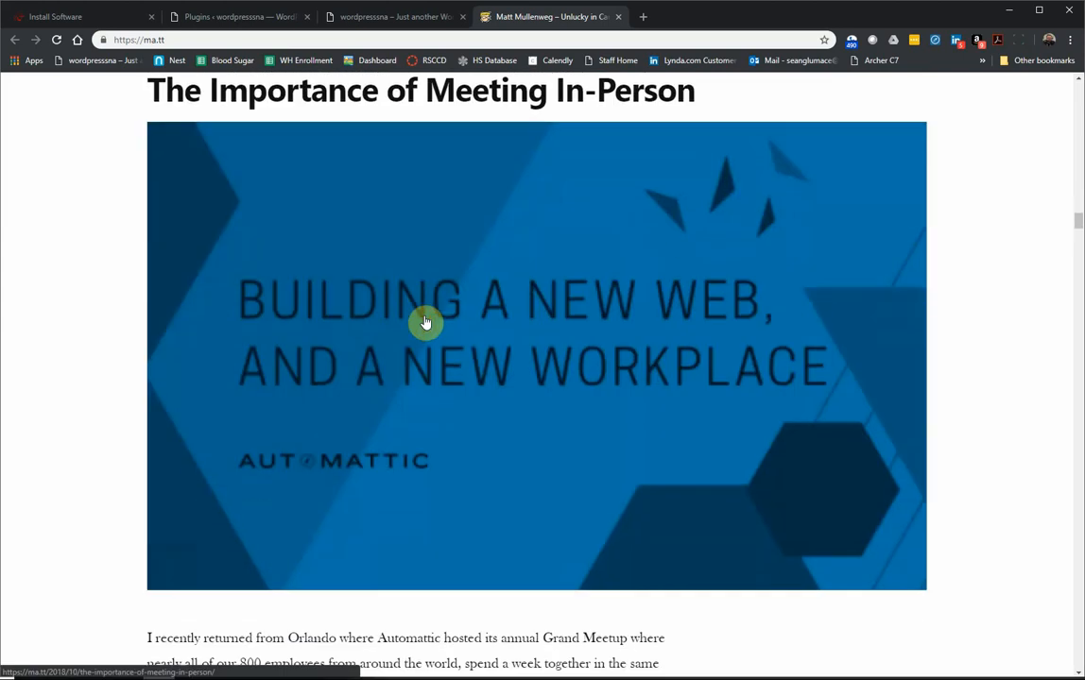
scroll(425, 322, up, 18)
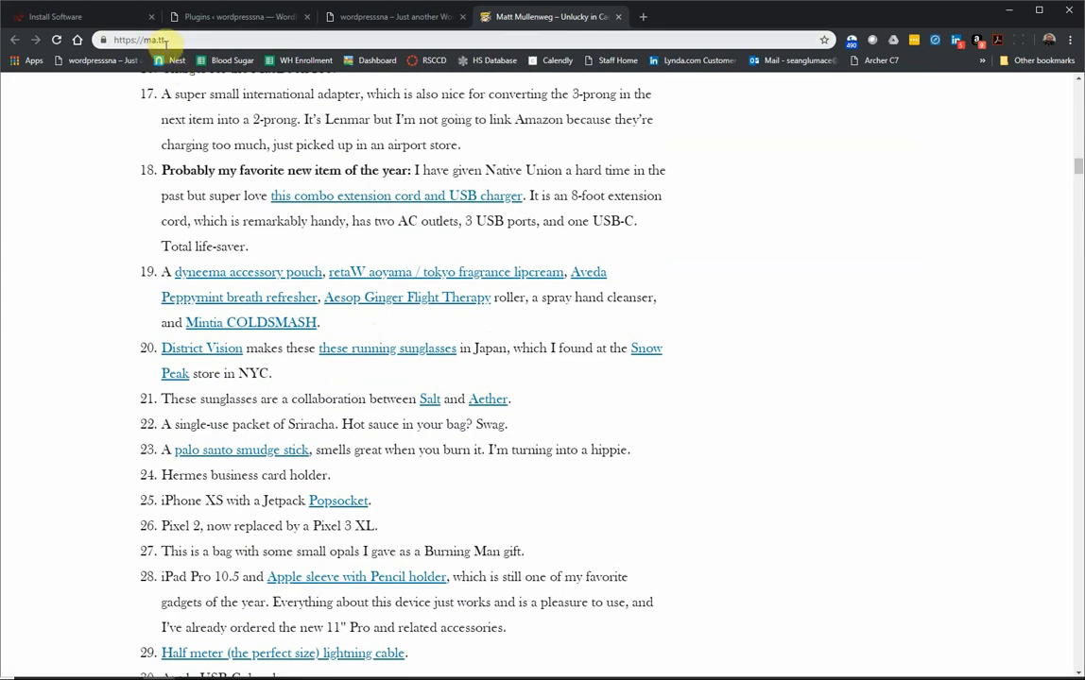
click(619, 17)
Step: Return to the Plugins admin tab and go to Users > All Users
click(255, 17)
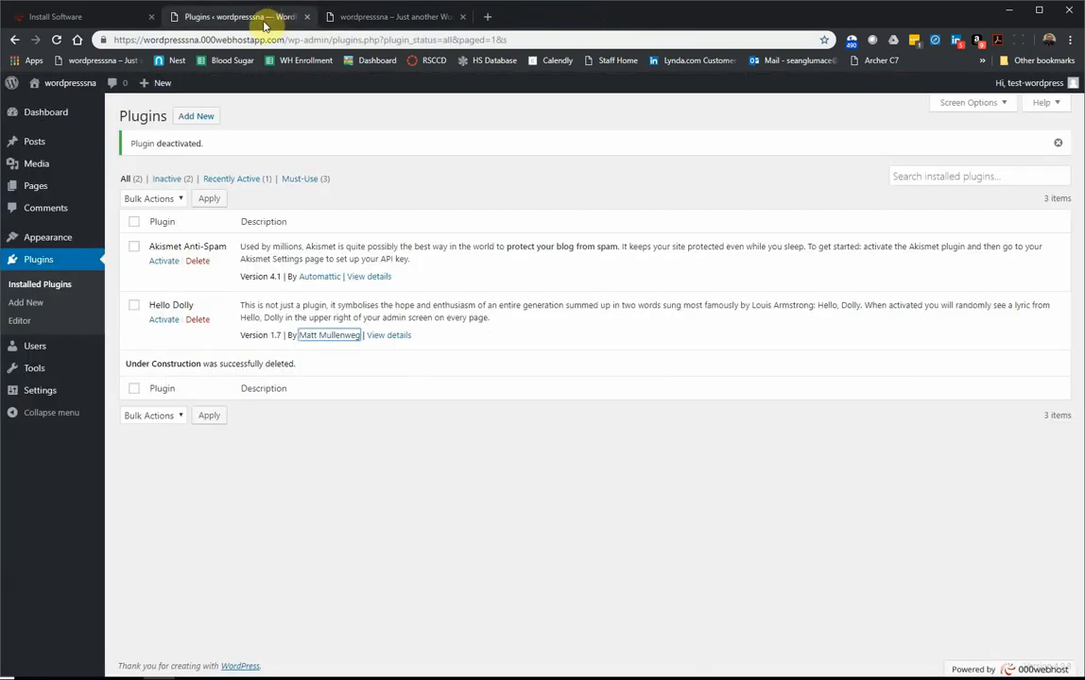
click(336, 387)
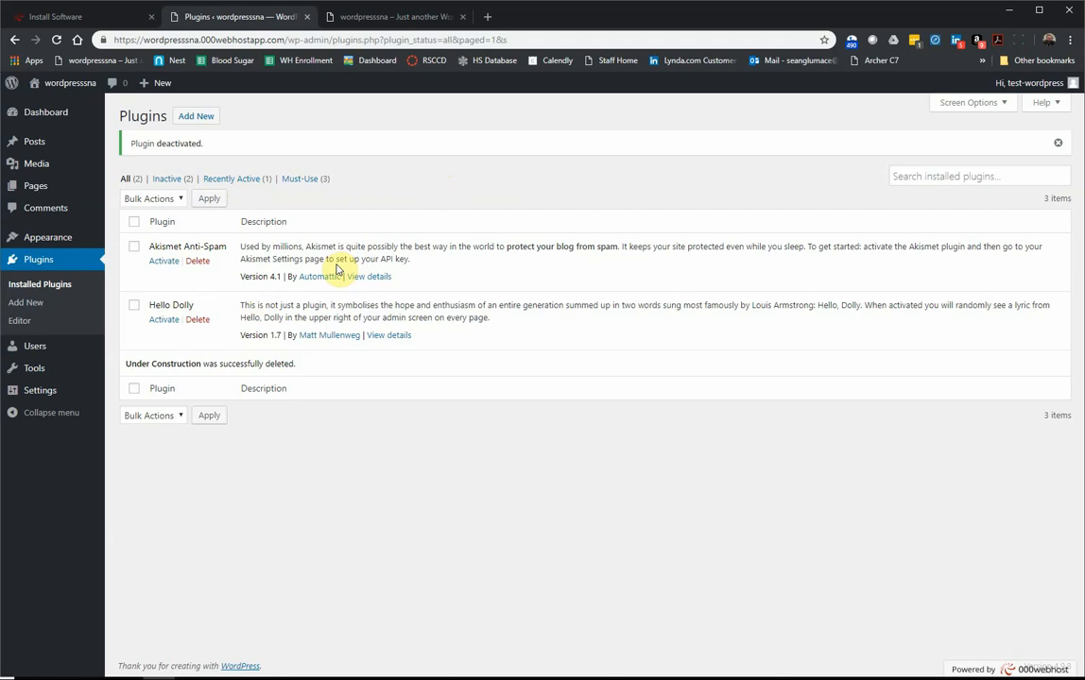
mouse_move(49, 347)
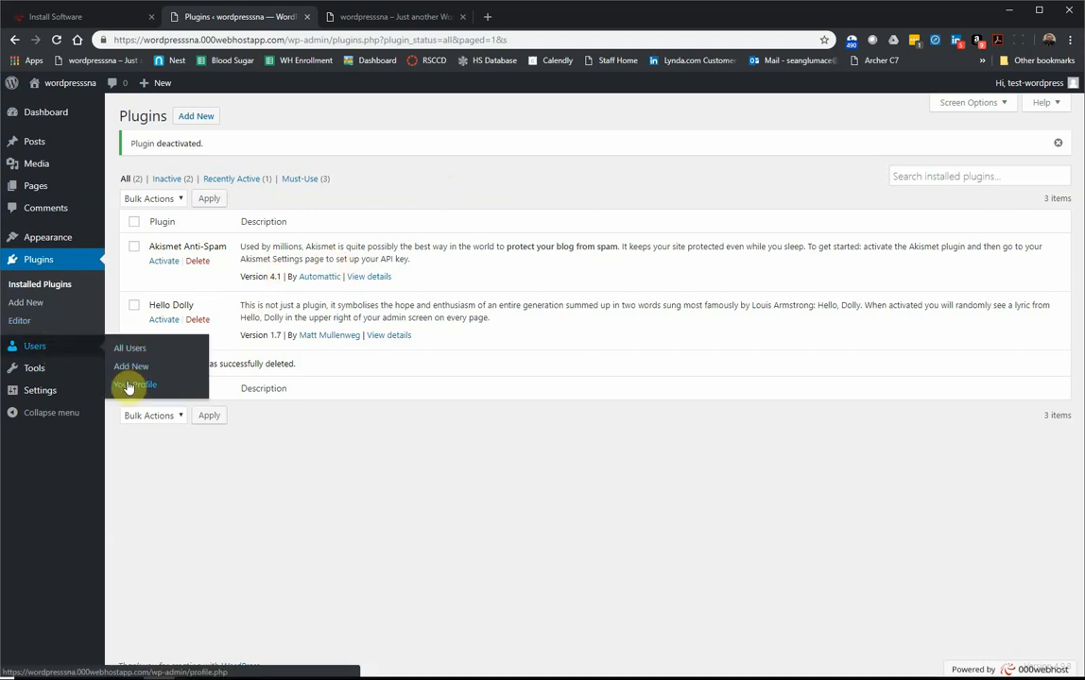
click(65, 357)
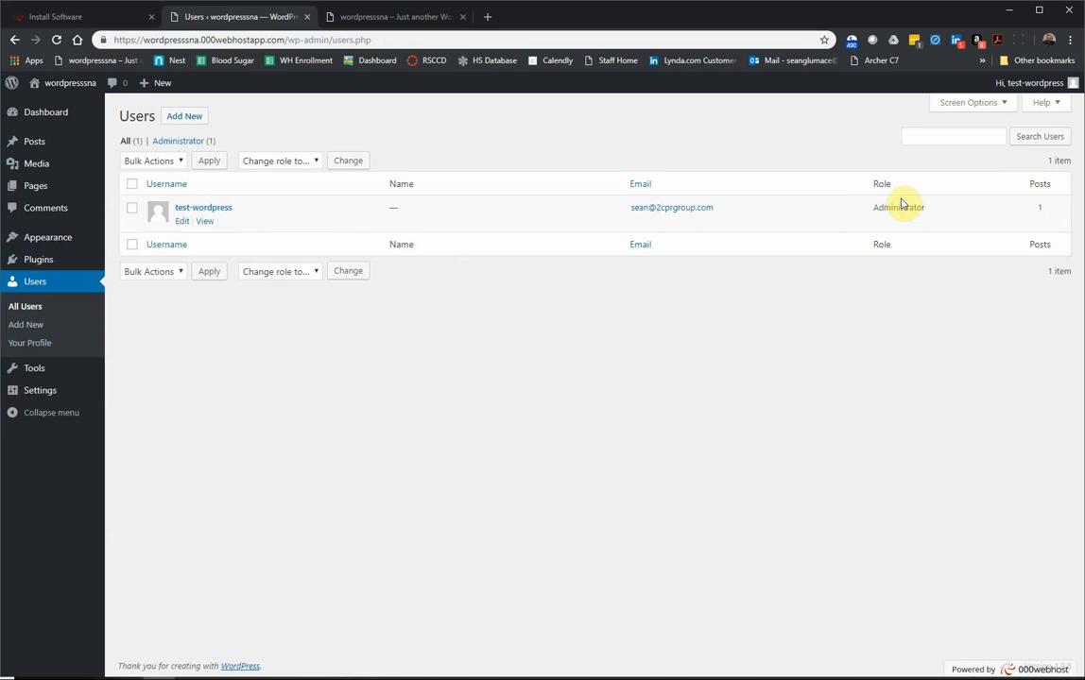
Step: Open the administrator's profile and enter the user's first and last name
click(227, 214)
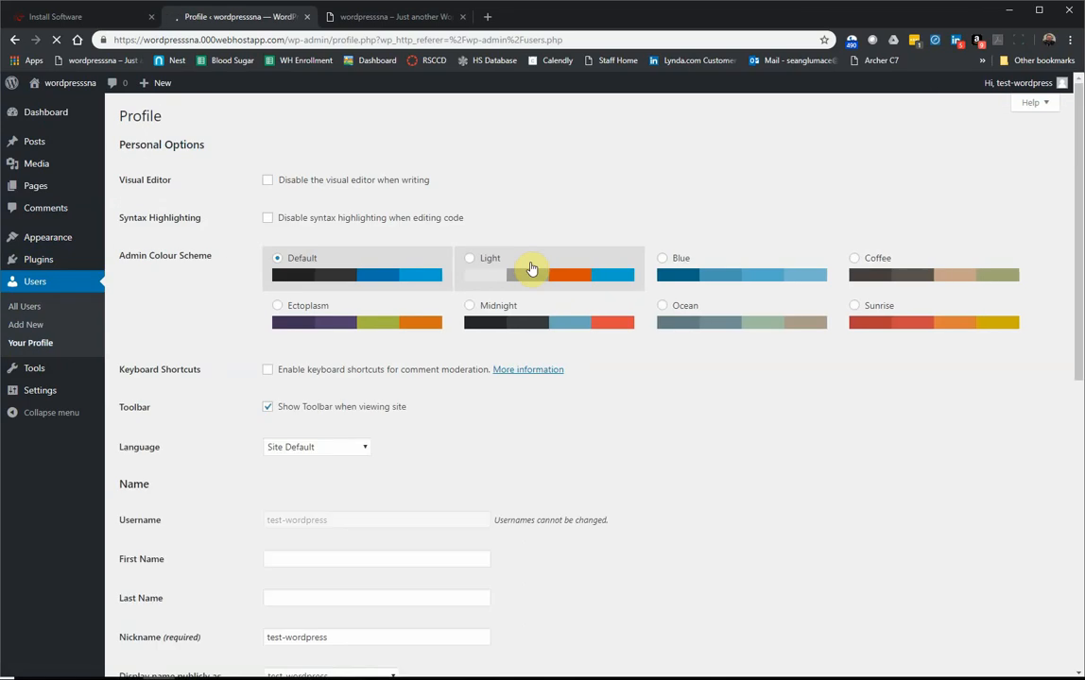
scroll(341, 419, down, 3)
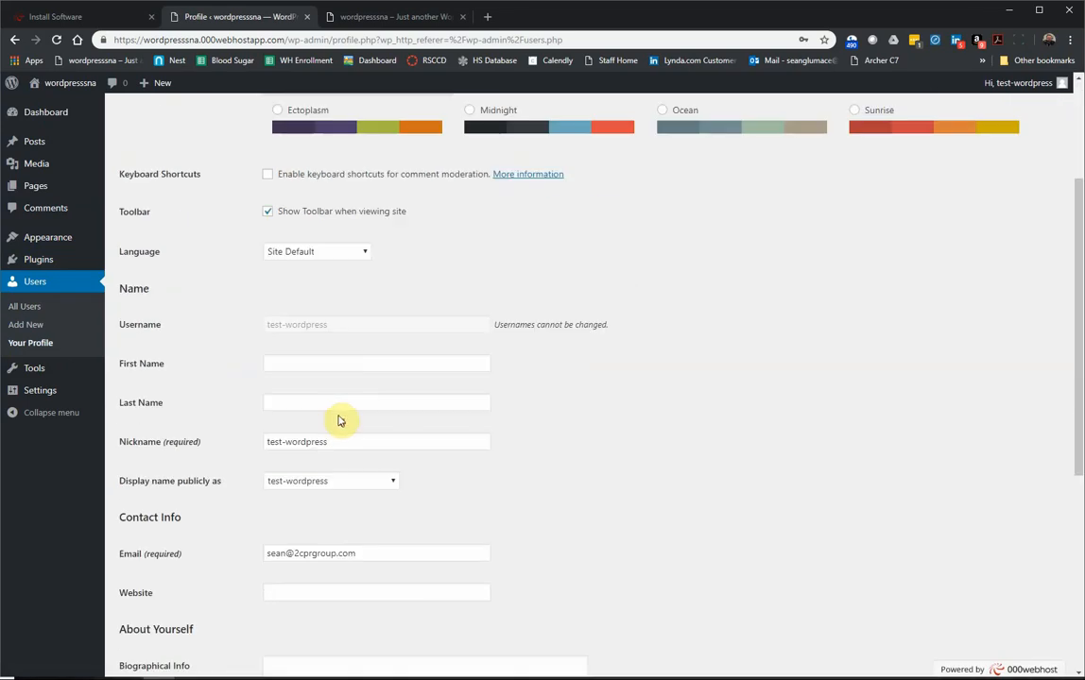
scroll(344, 417, up, 3)
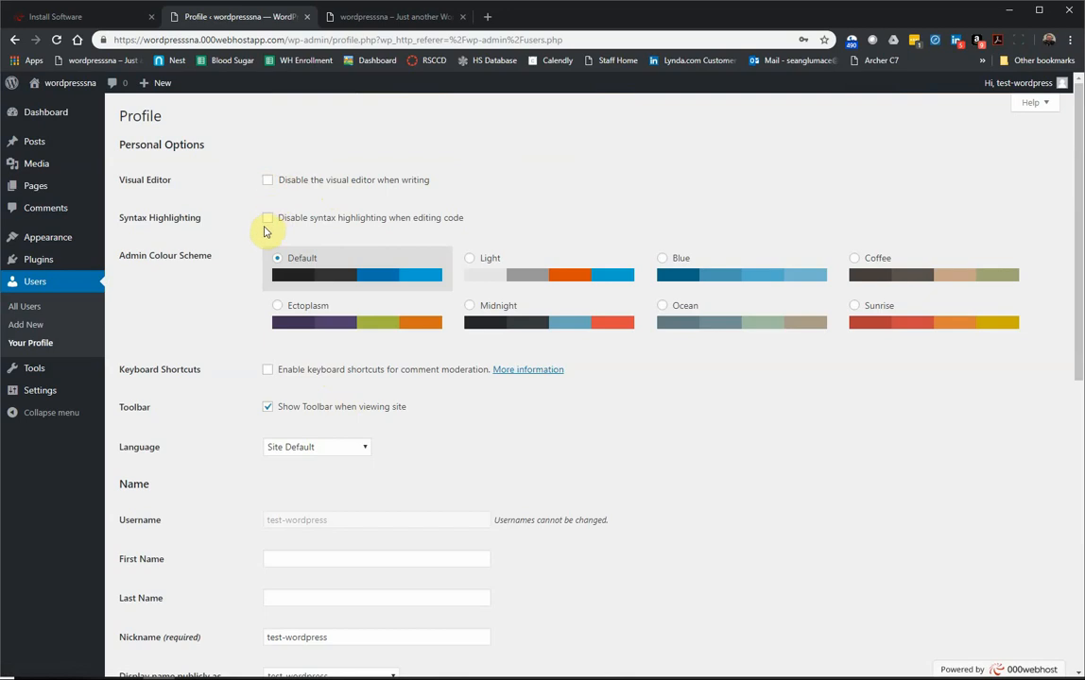
scroll(274, 409, down, 2)
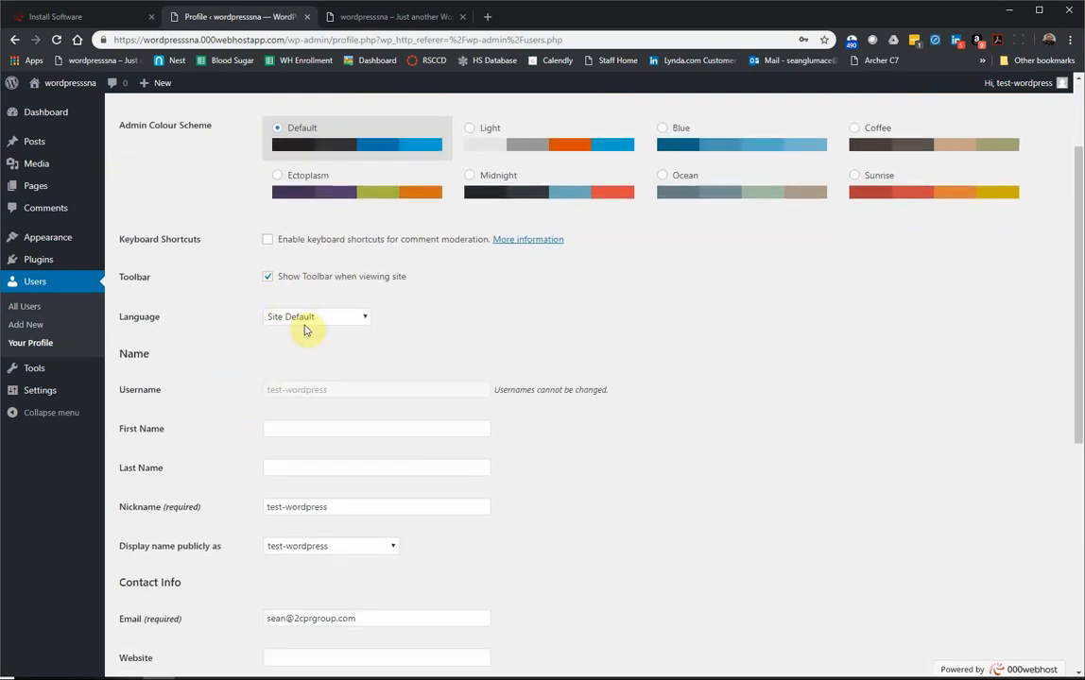
scroll(262, 337, down, 2)
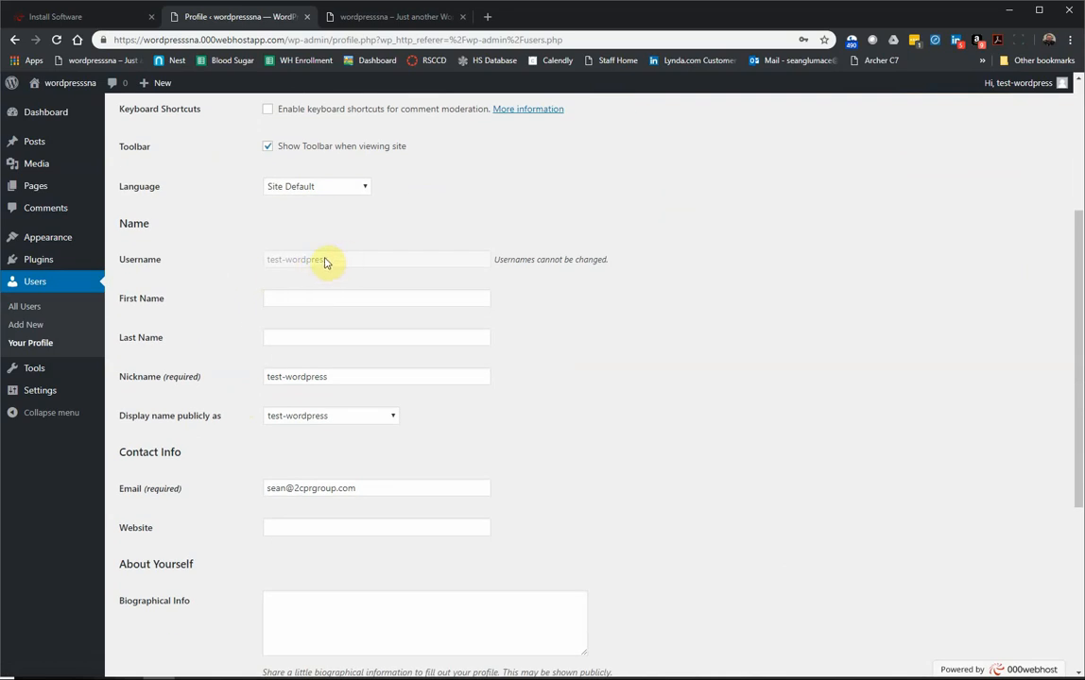
click(288, 296)
click(202, 352)
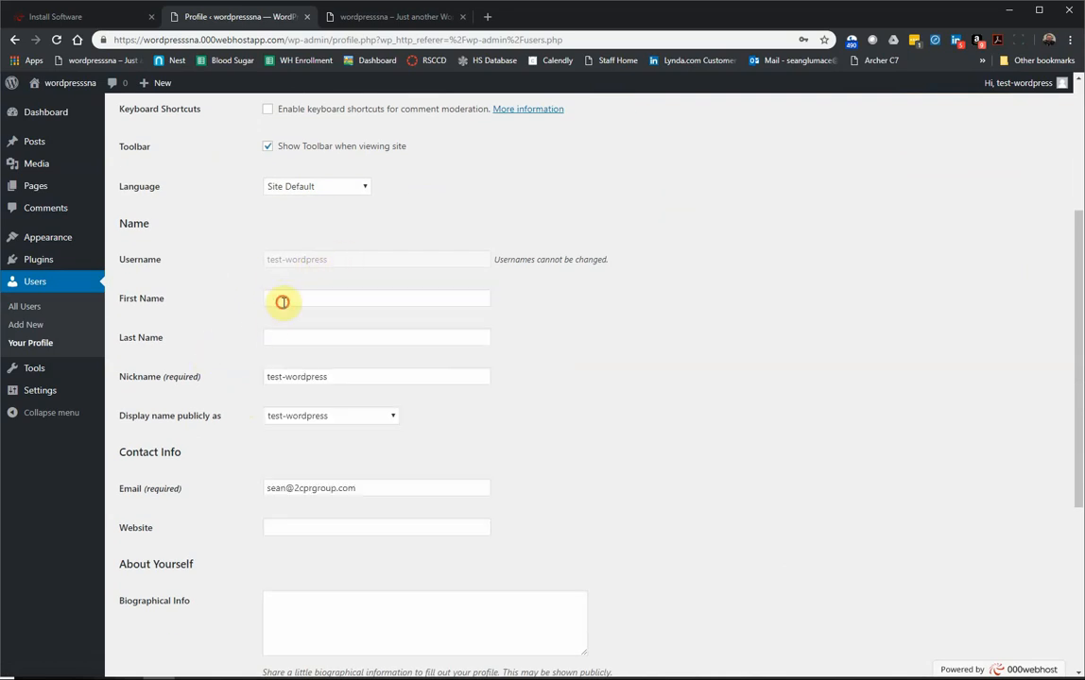
click(281, 302)
text(Sean)
key(Tab)
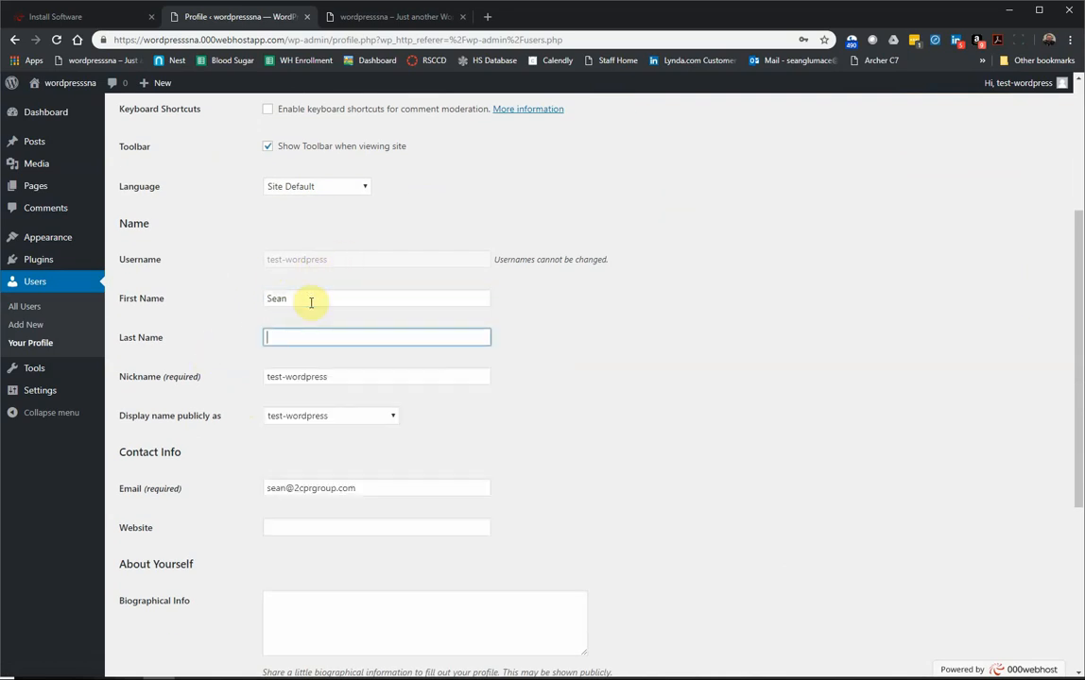
text(Glumace)
key(Tab)
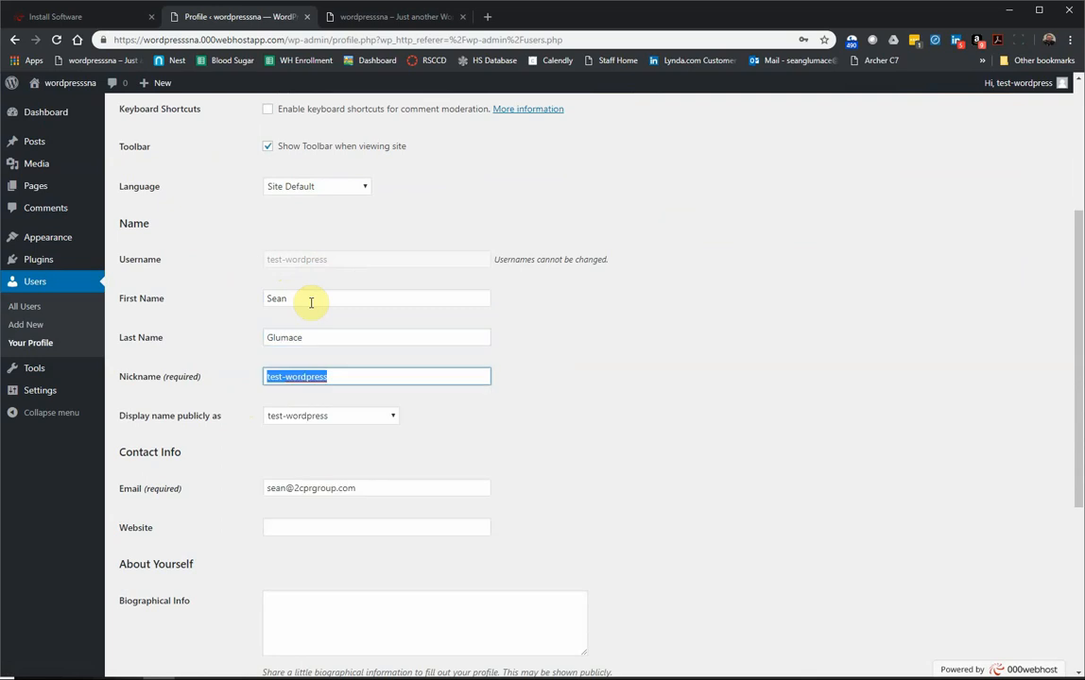
Step: Fill in the nickname and set 'Display name publicly as' to the user's full name
text(Sean Glumace)
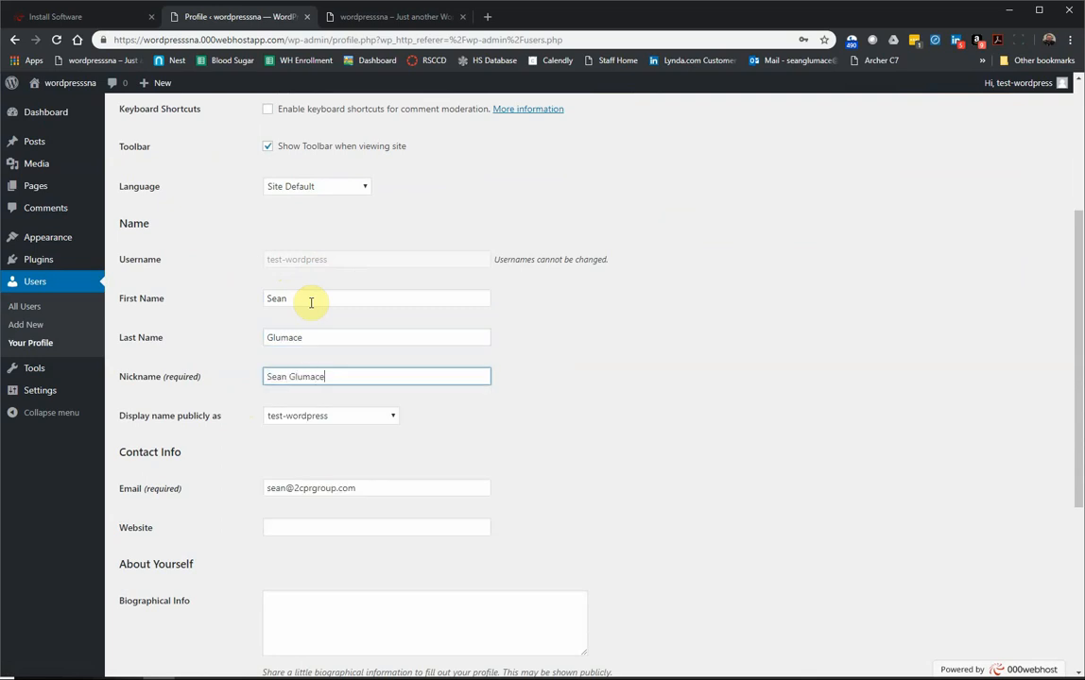
click(333, 421)
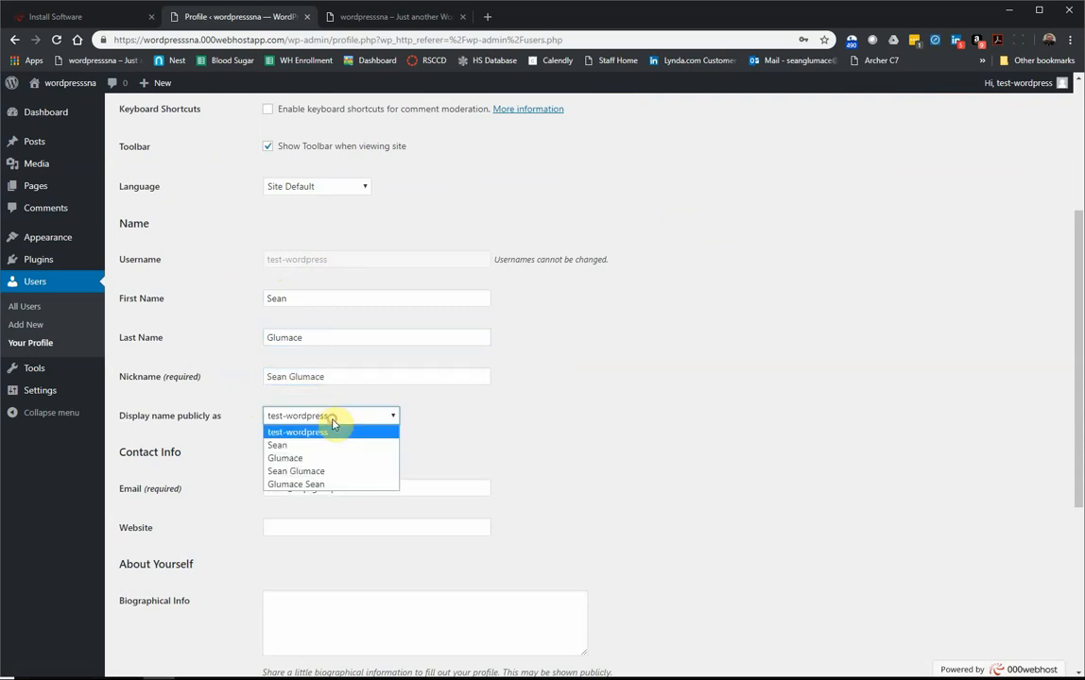
click(312, 472)
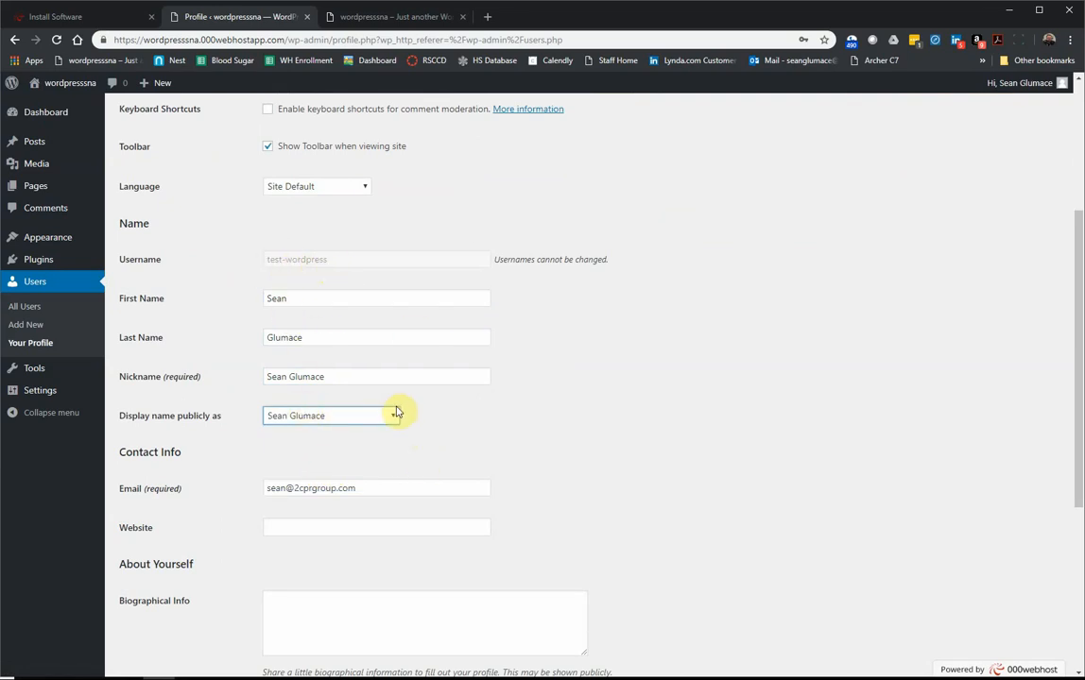
scroll(292, 432, down, 3)
scroll(290, 427, down, 1)
click(286, 423)
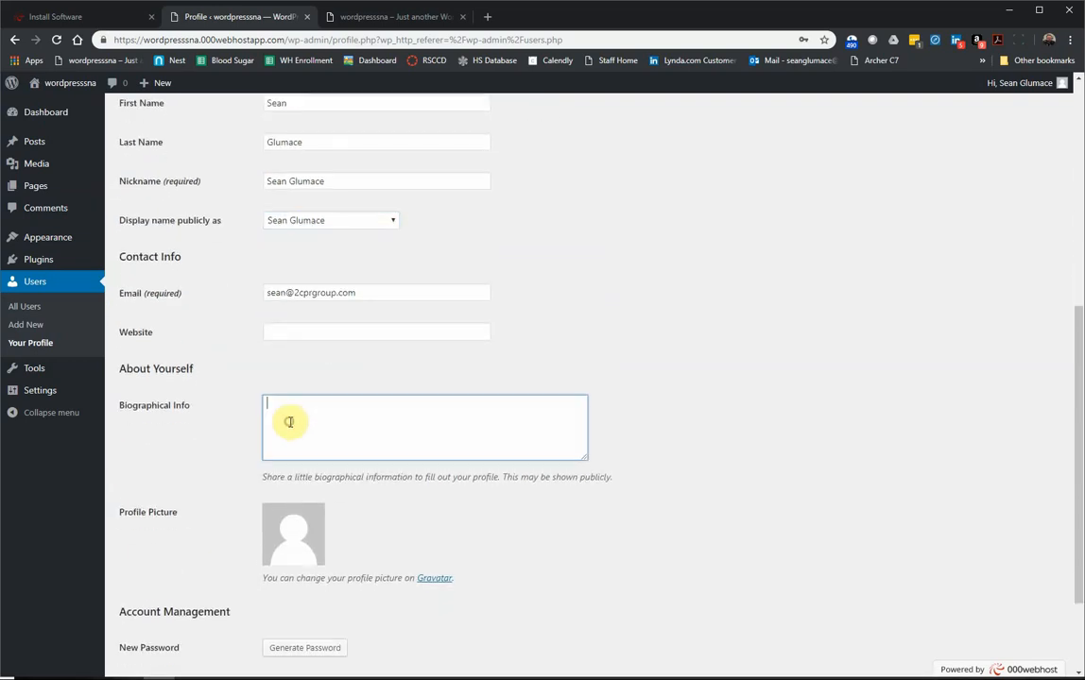
click(268, 331)
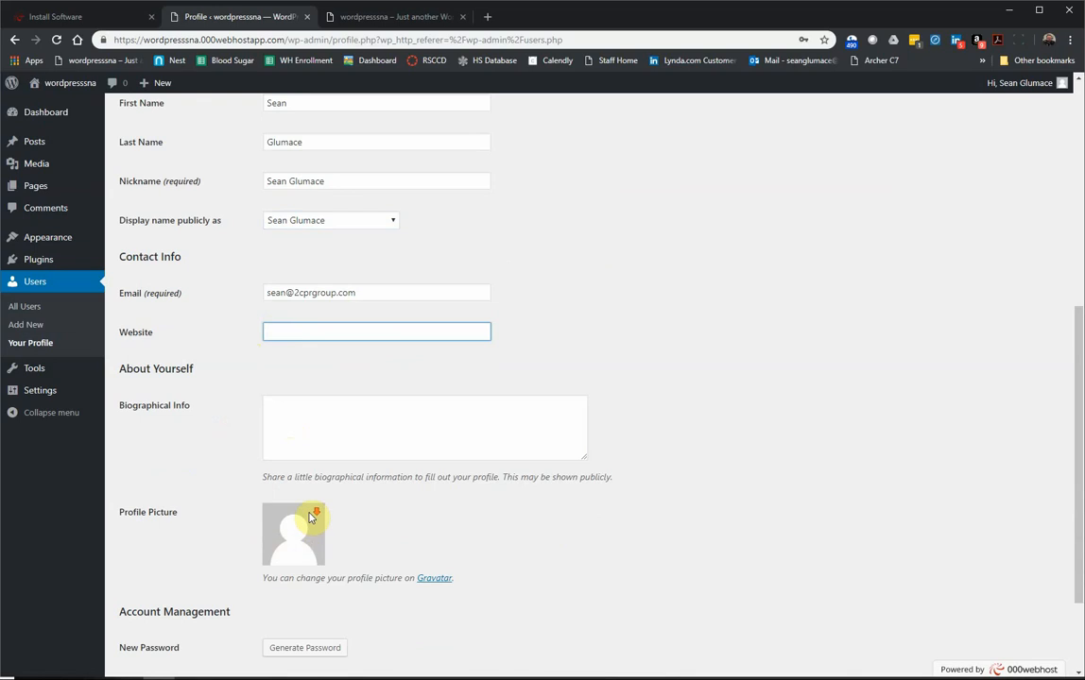
Step: Save the profile with Update Profile and return to the All Users list
scroll(310, 516, down, 3)
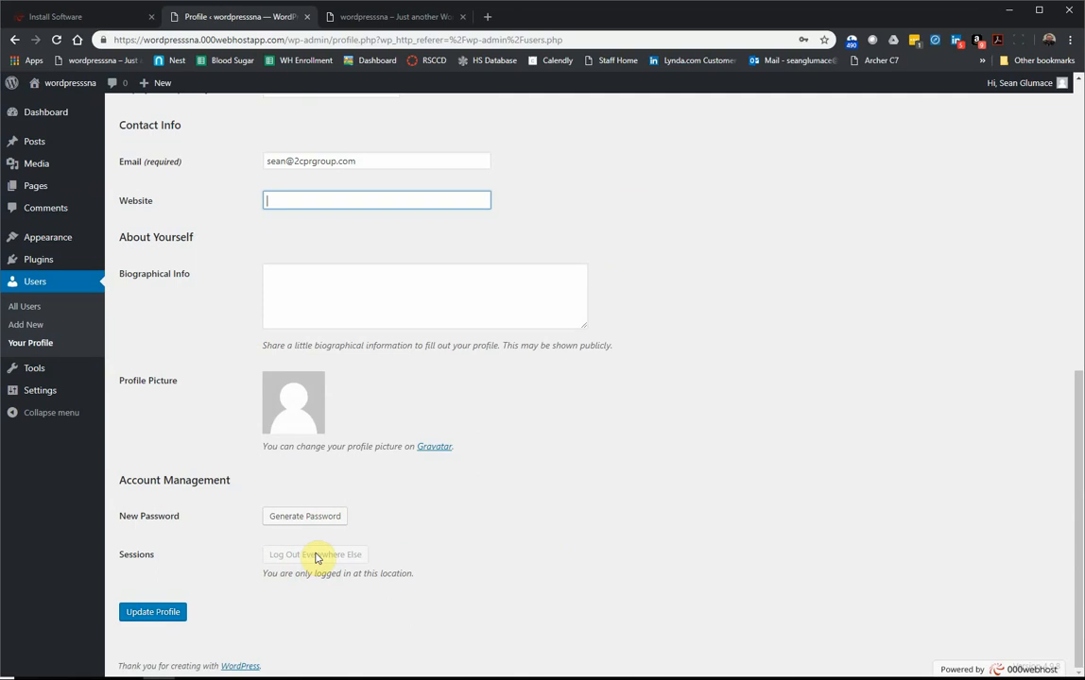
scroll(312, 543, up, 2)
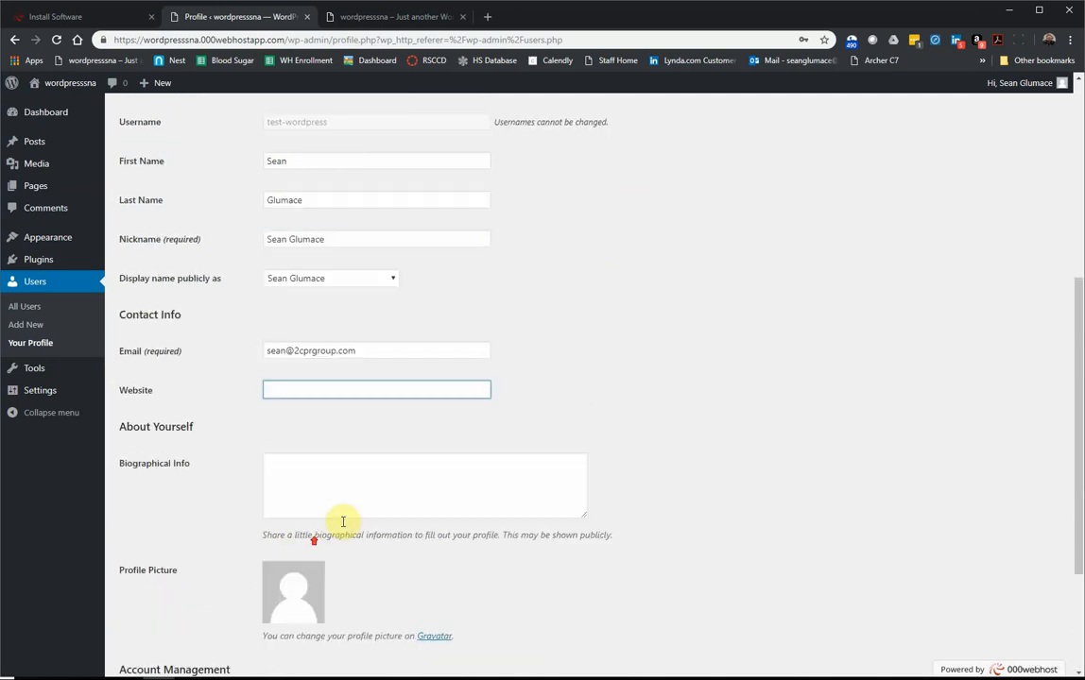
scroll(385, 541, down, 2)
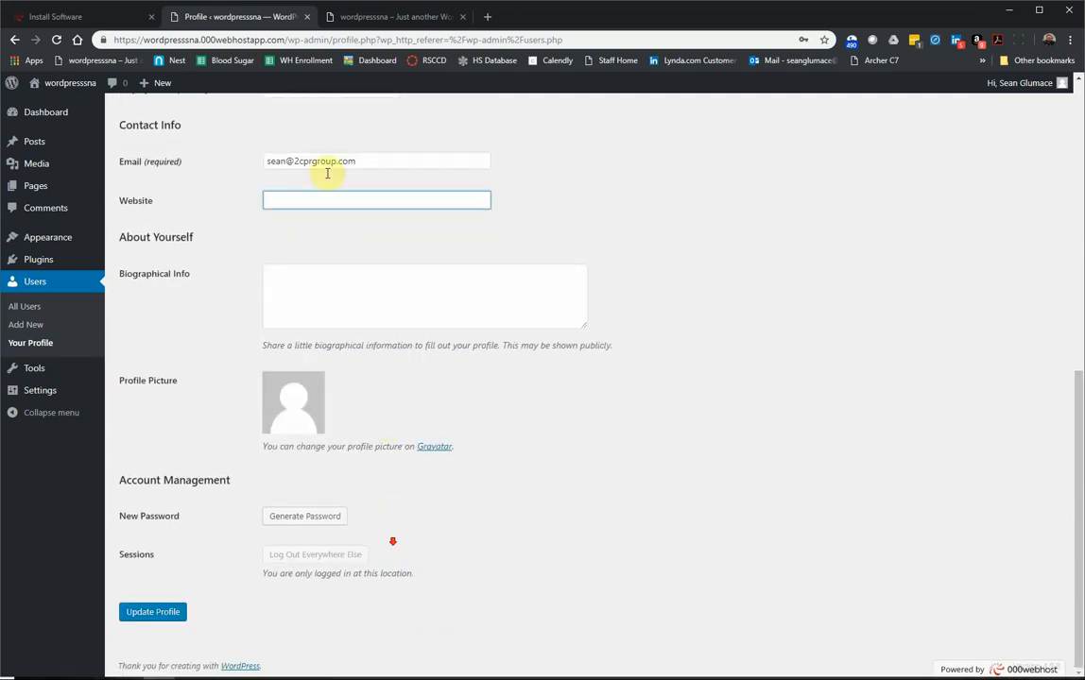
click(167, 612)
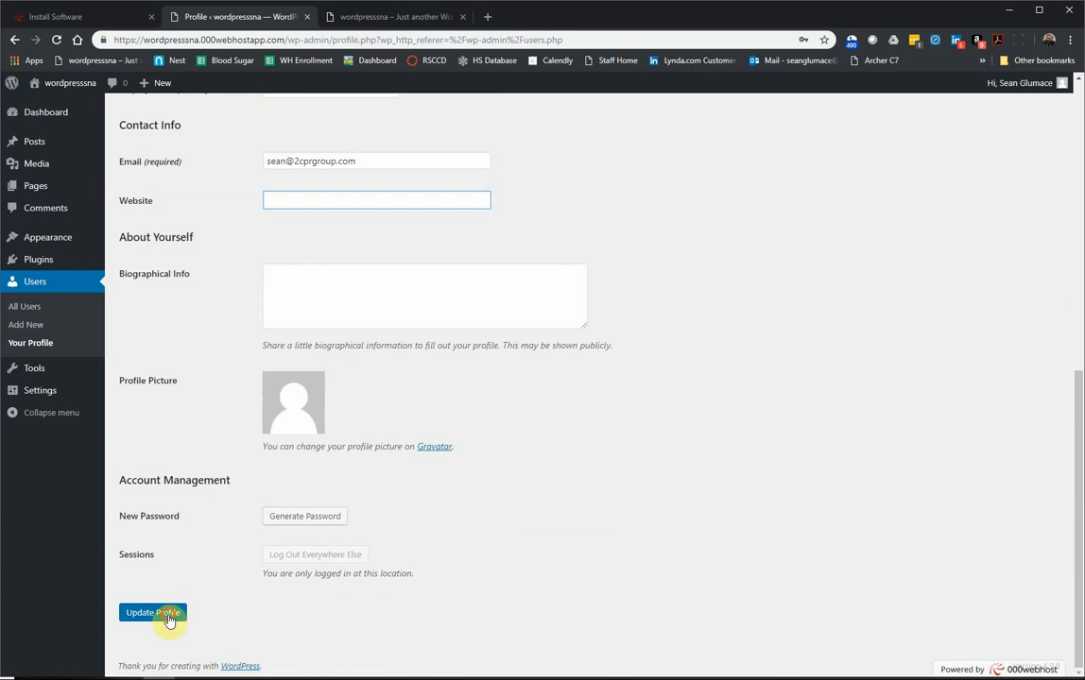
mouse_move(1016, 85)
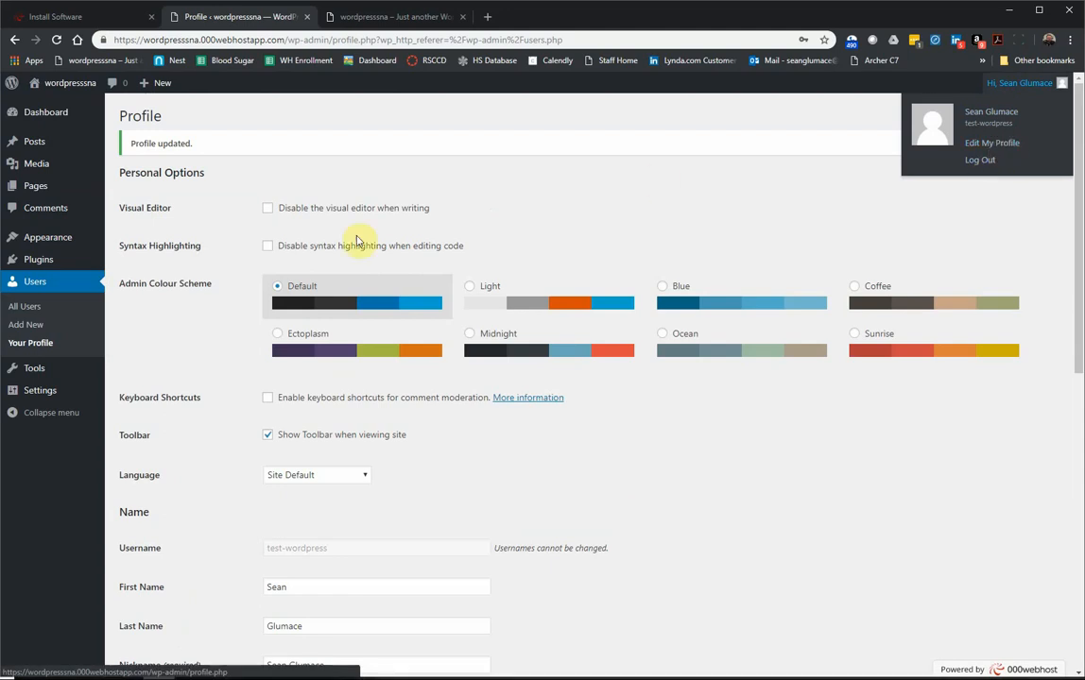
click(38, 282)
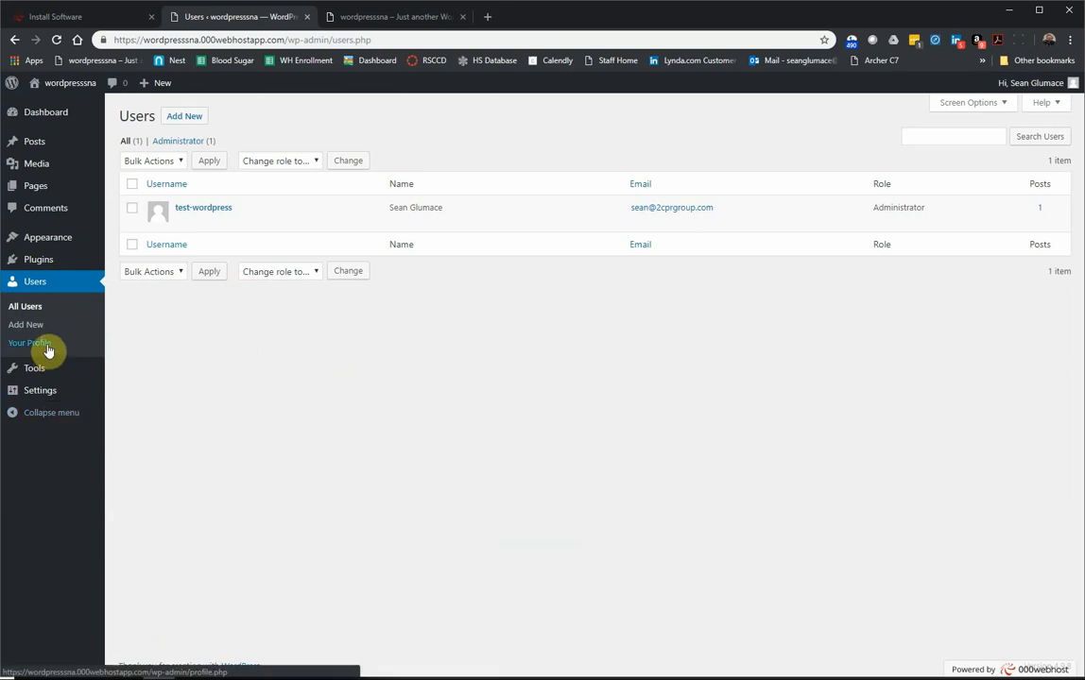
Step: Go to Settings > General to view the site title, tagline, language and timezone
mouse_move(37, 376)
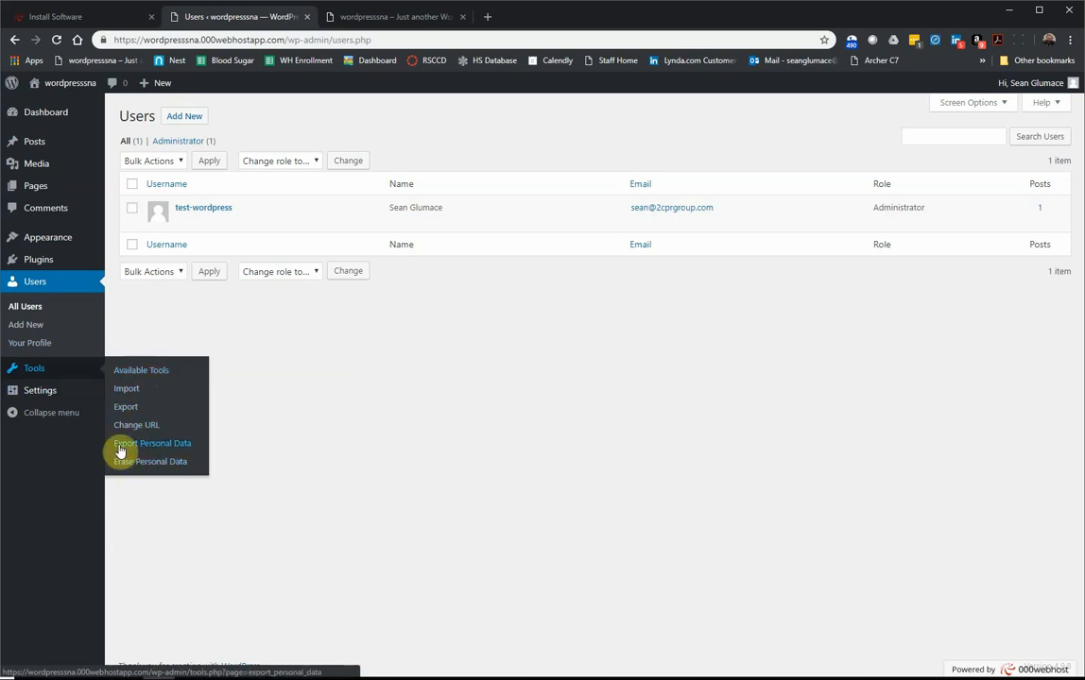
mouse_move(77, 404)
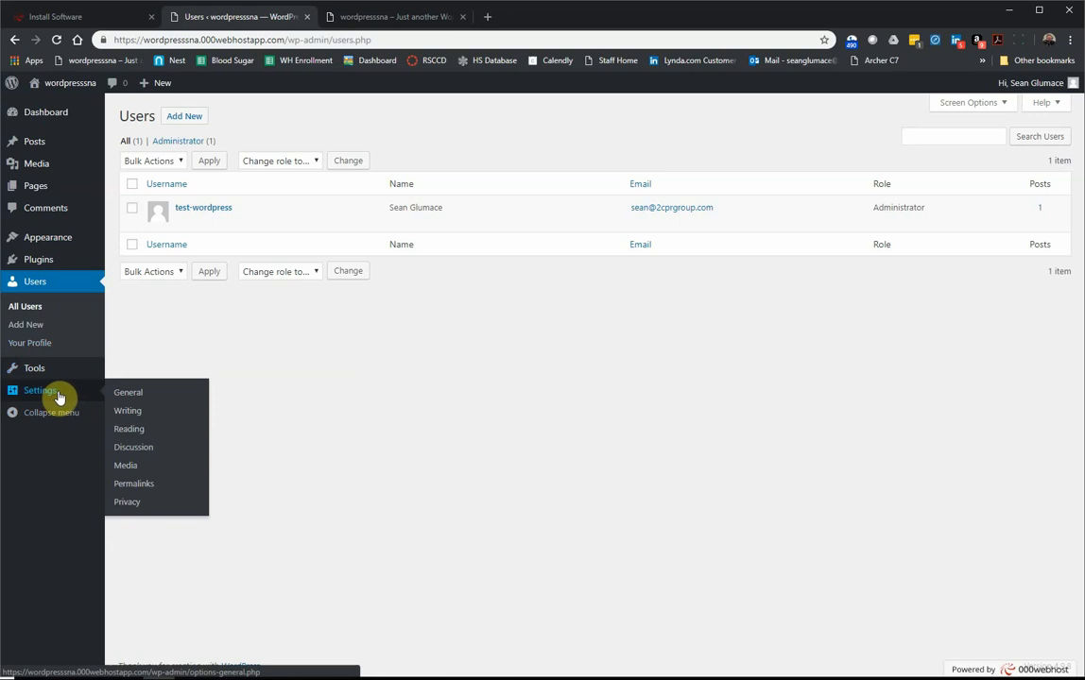
click(140, 398)
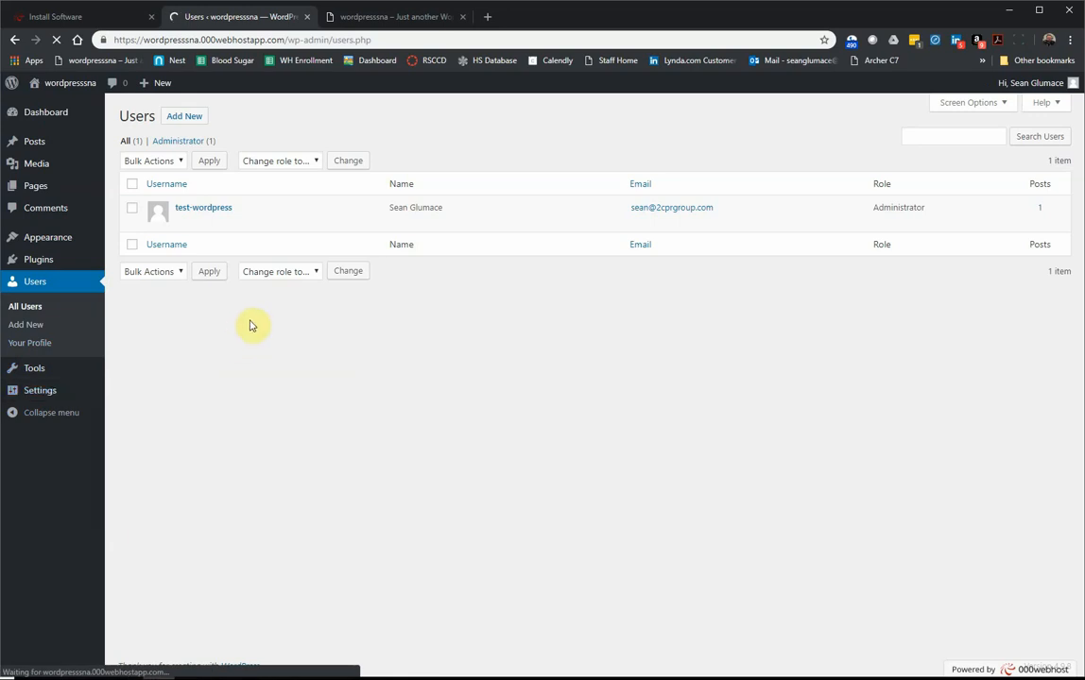
mouse_move(43, 377)
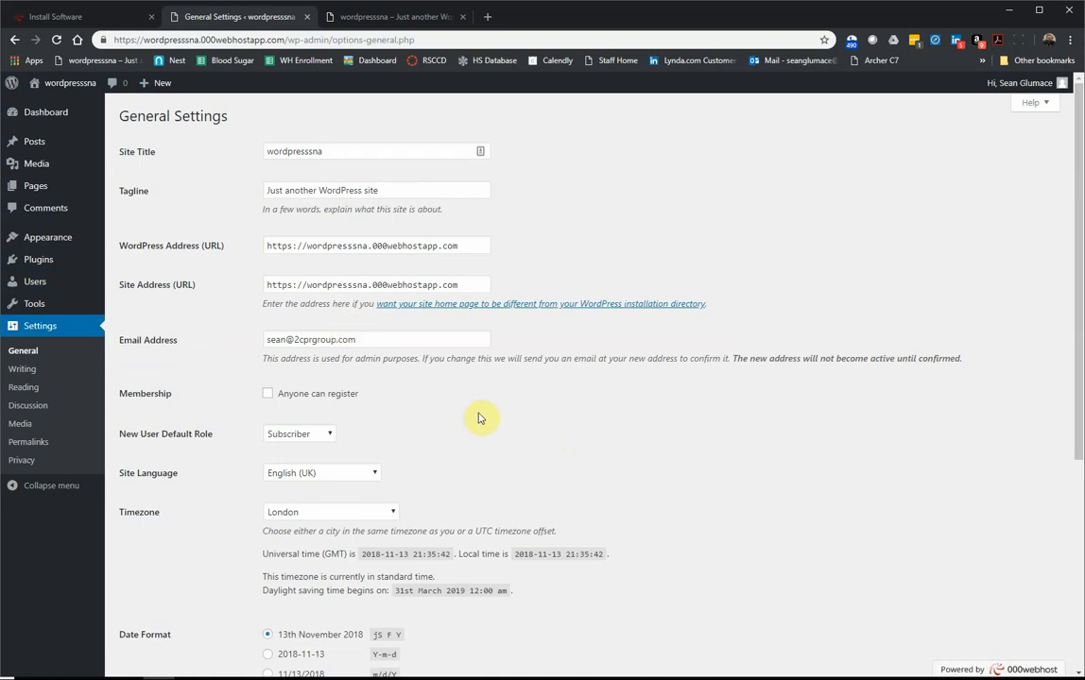
Step: Overwrite Site Title with 'WordPress Test Site for Class' and Tagline with 'My Test Site'
click(331, 147)
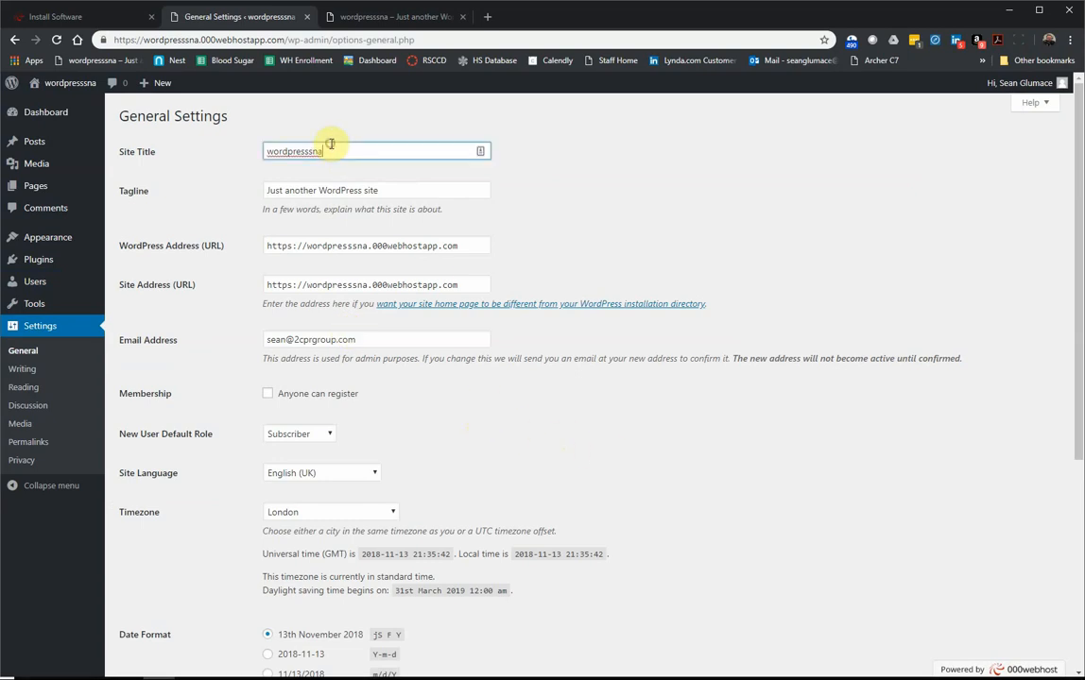
drag(331, 148, 255, 158)
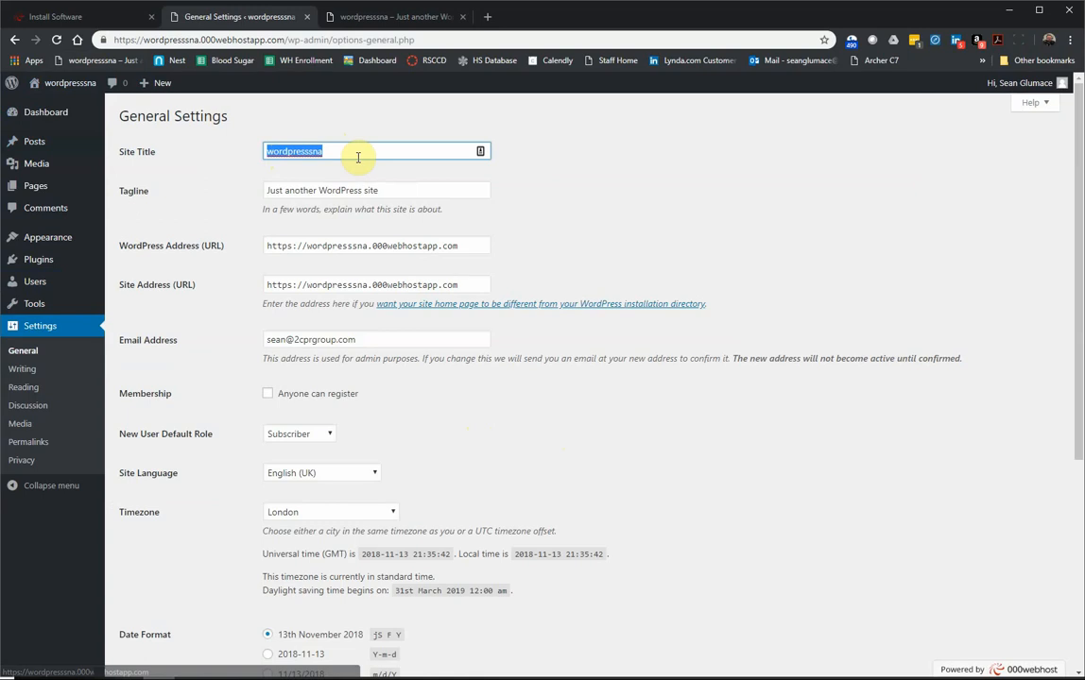
text(WordPress T)
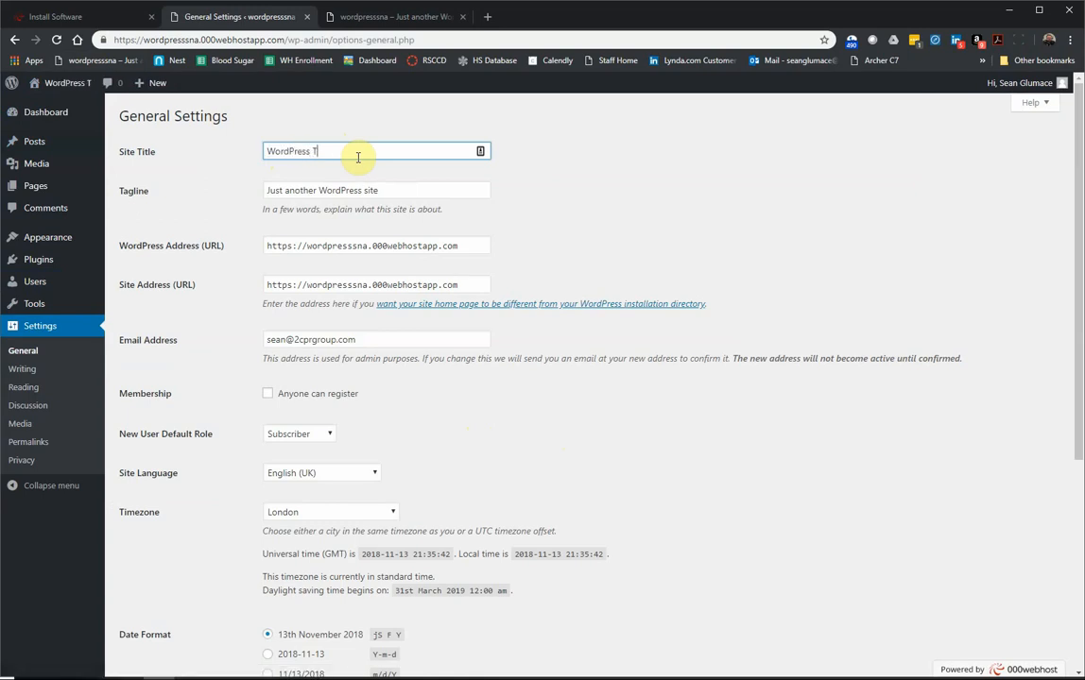
text(est Site for)
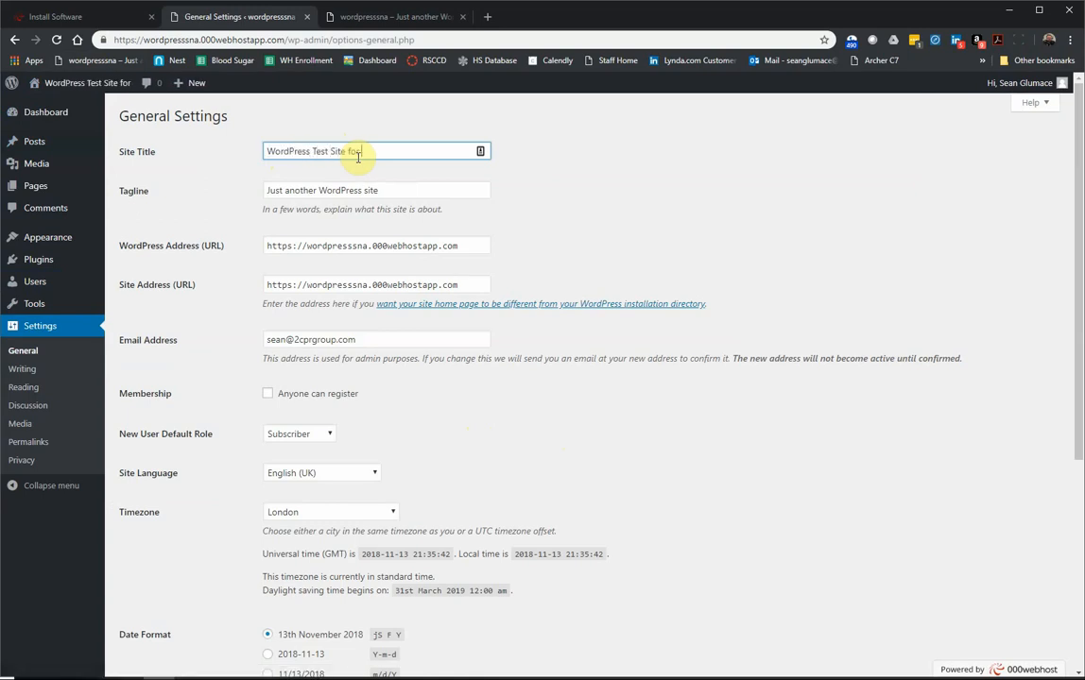
text( Class)
drag(395, 191, 240, 172)
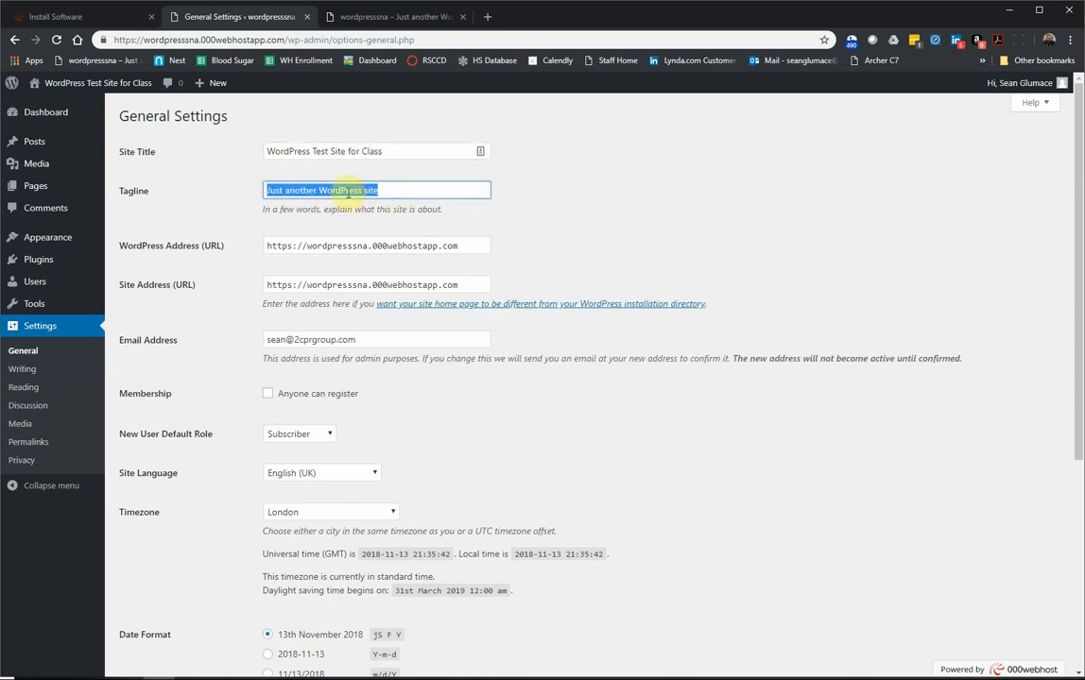
text(My Test Site)
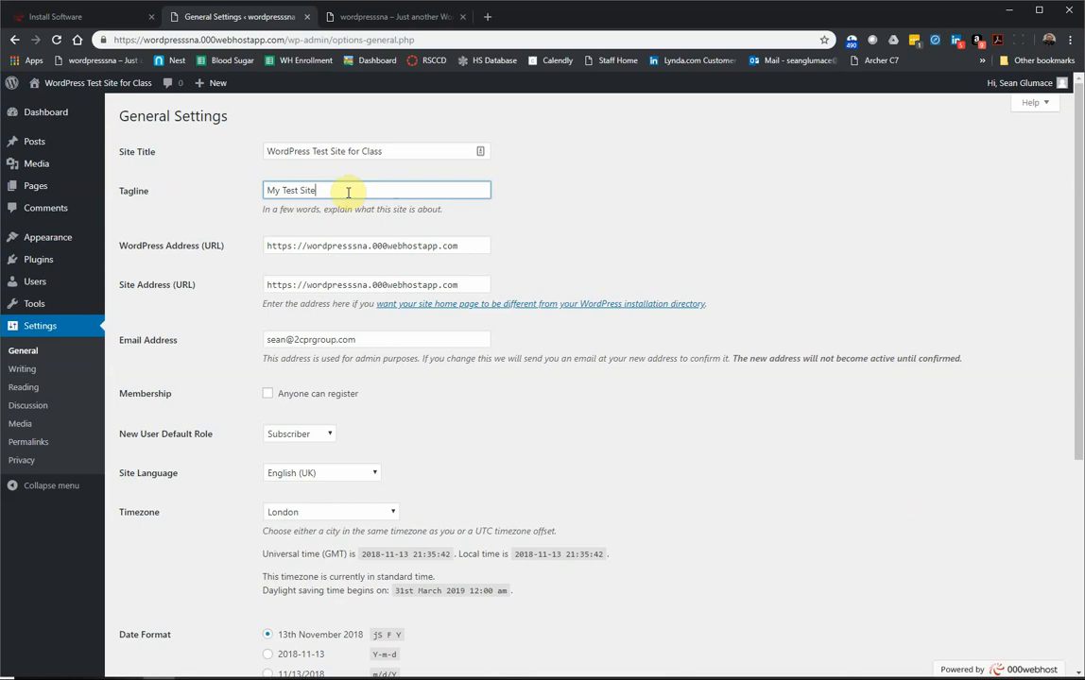
click(567, 192)
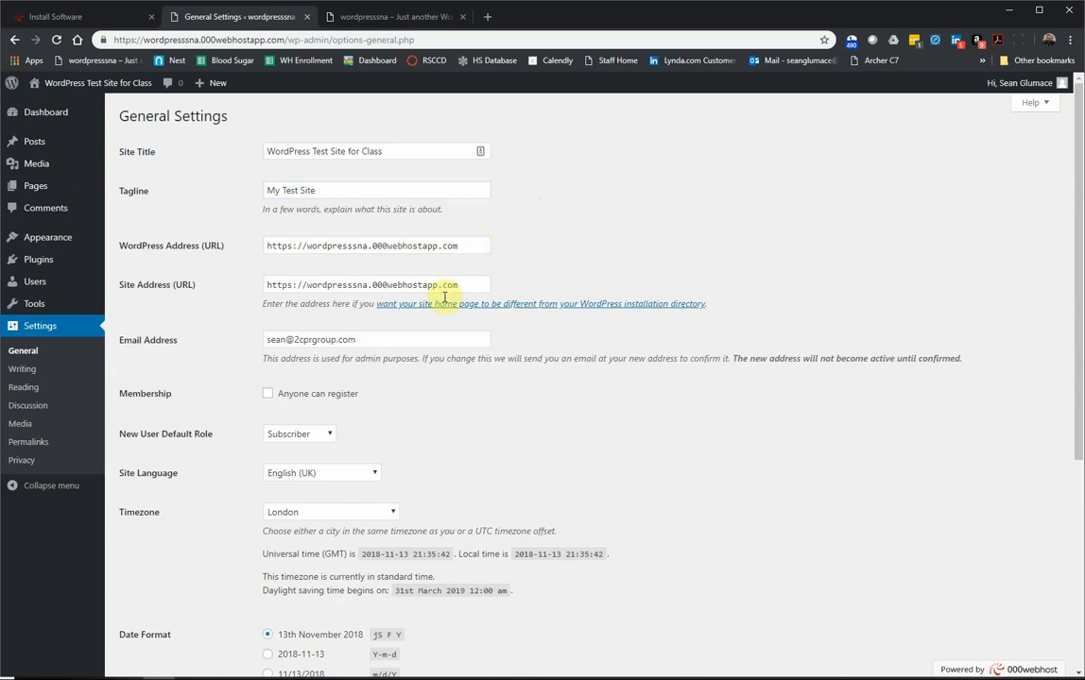
Step: Dismiss the email field suggestions and review the new-user default role options without changing them
scroll(436, 316, down, 1)
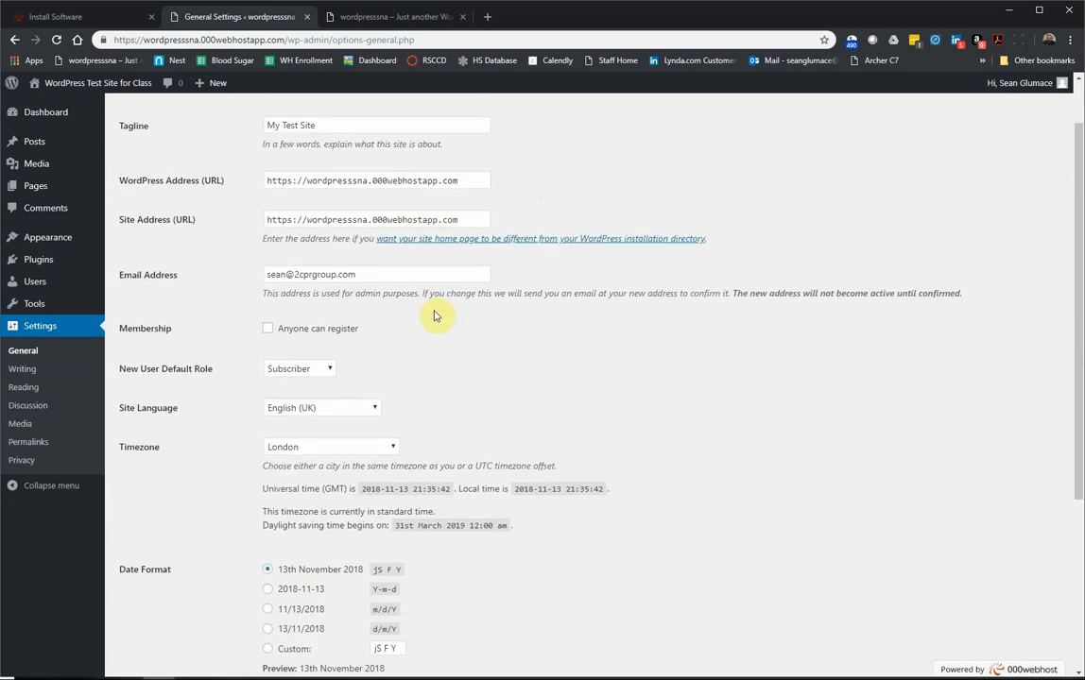
drag(375, 274, 249, 262)
click(210, 262)
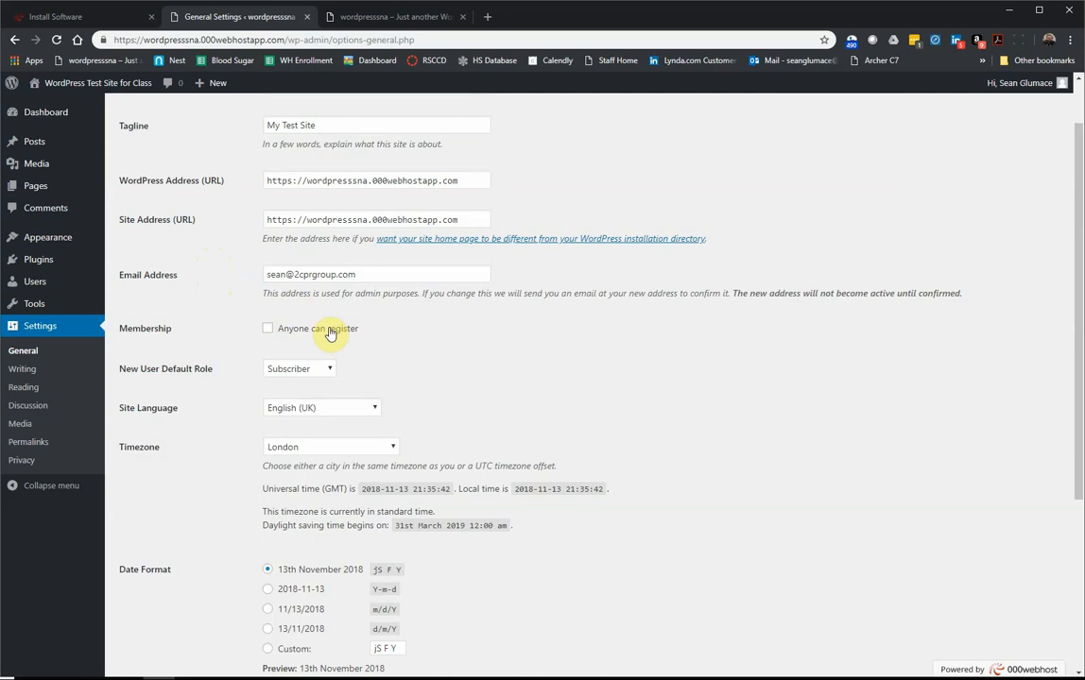
click(321, 369)
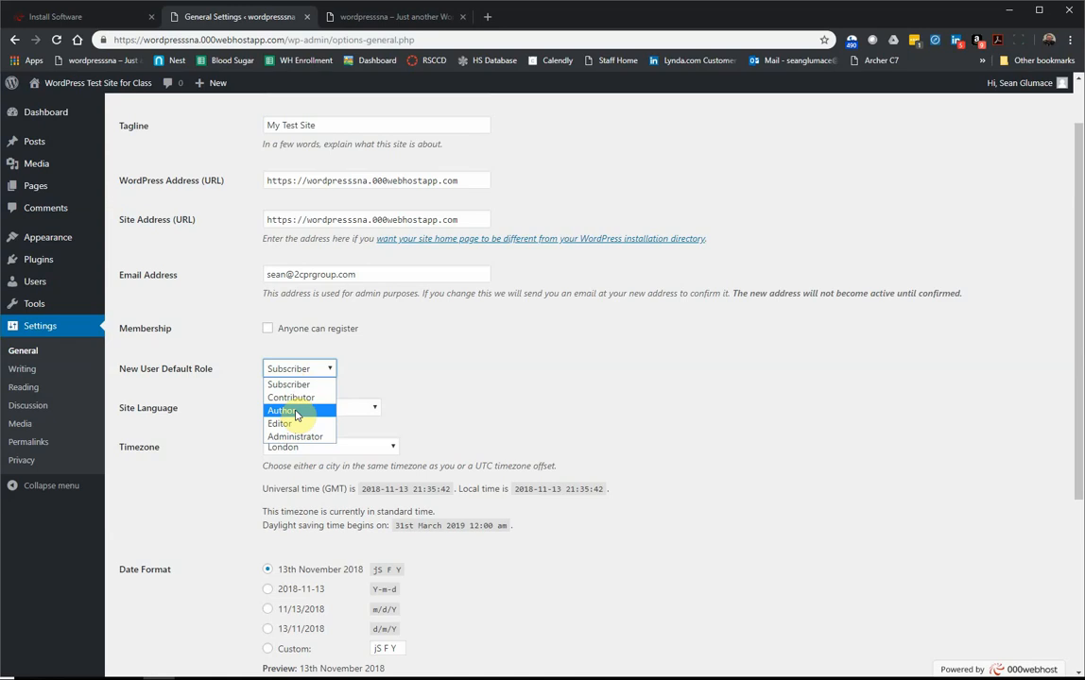
click(521, 375)
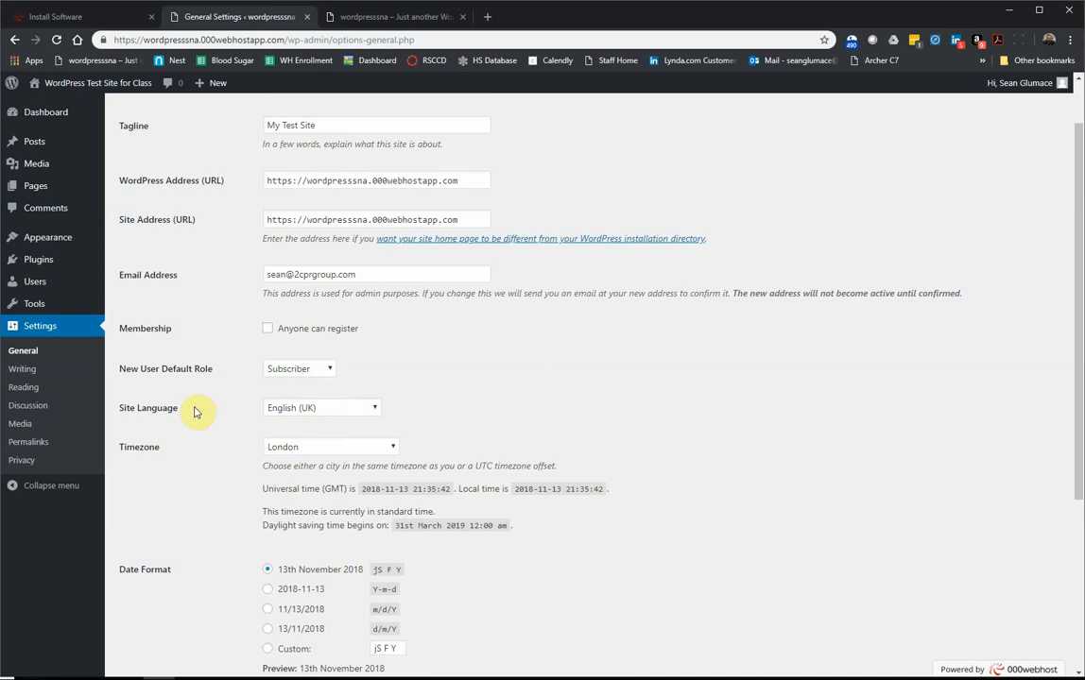
Step: Set Site Language to English (United States) and Timezone to Los Angeles
click(320, 412)
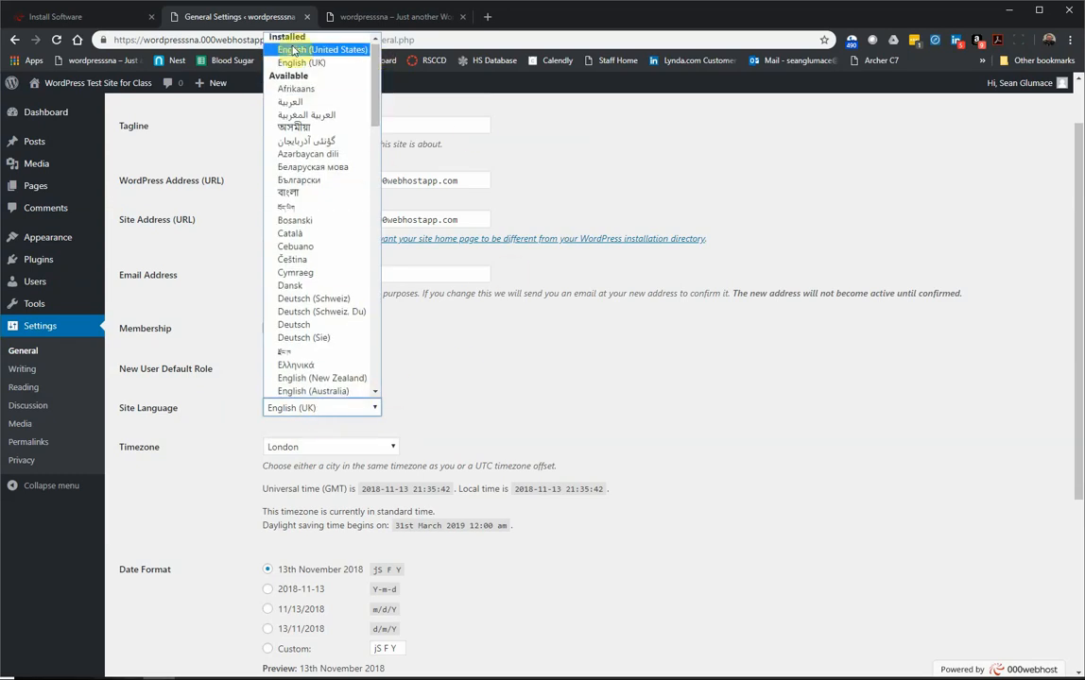
click(293, 49)
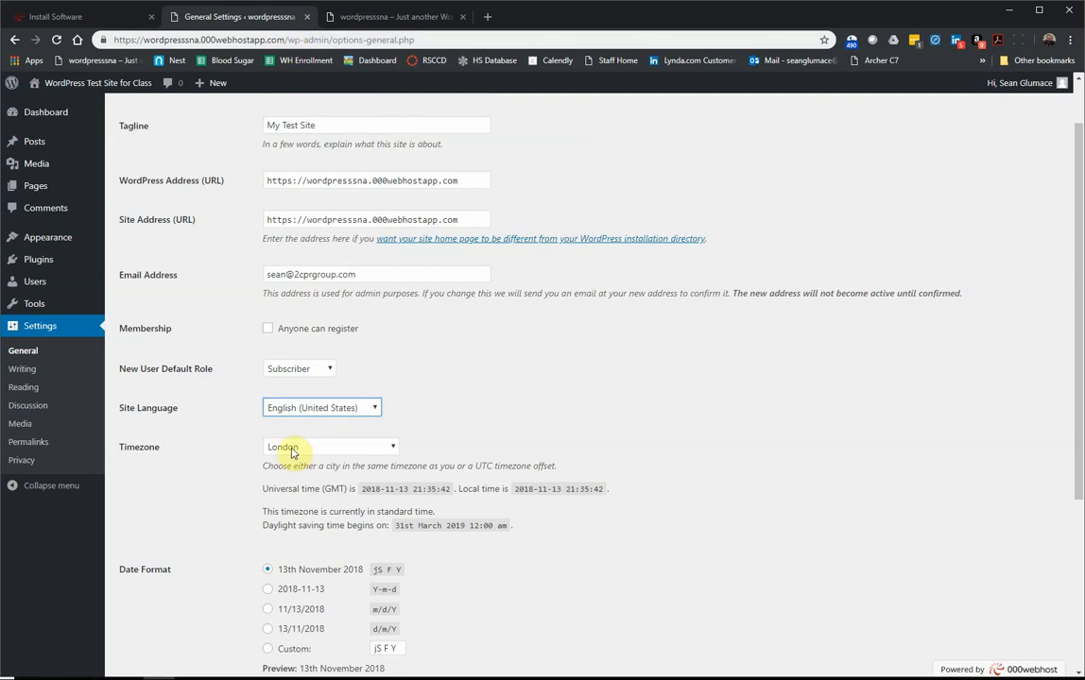
click(292, 450)
drag(395, 355, 406, 259)
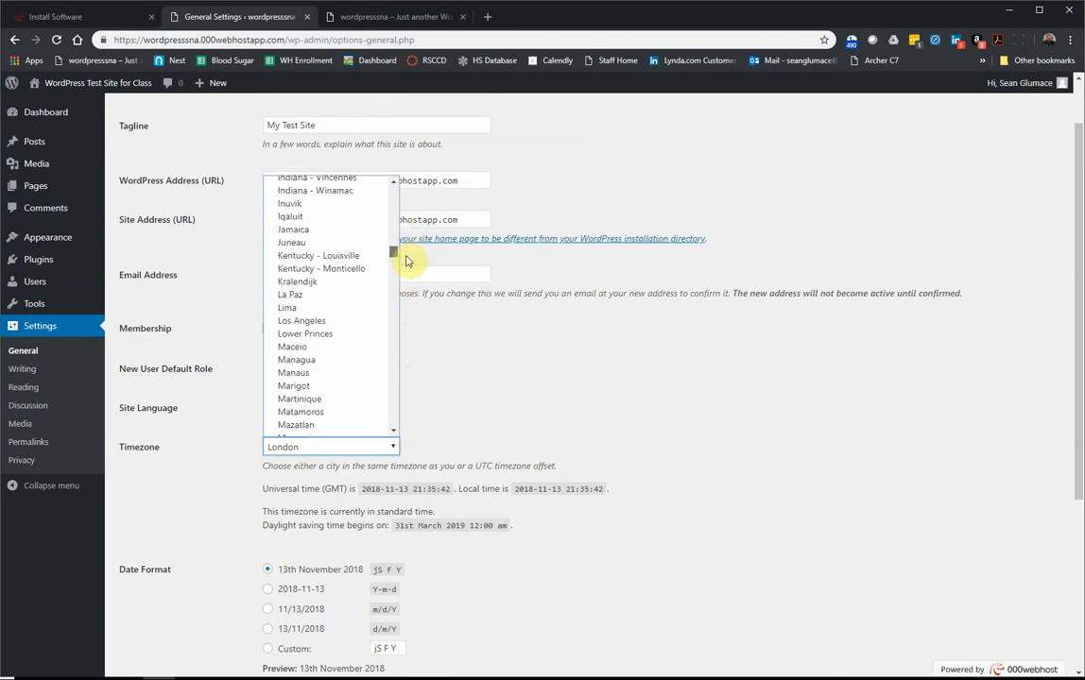
click(327, 323)
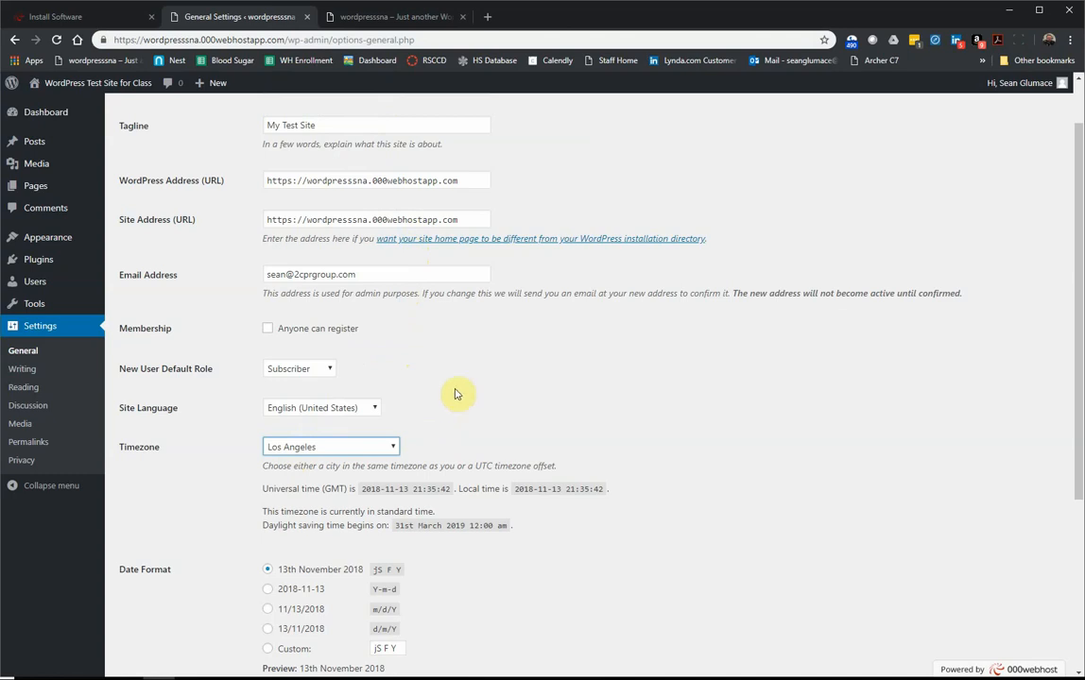
Step: Compare the time format options and settle on the 9:35 PM format
scroll(510, 398, down, 2)
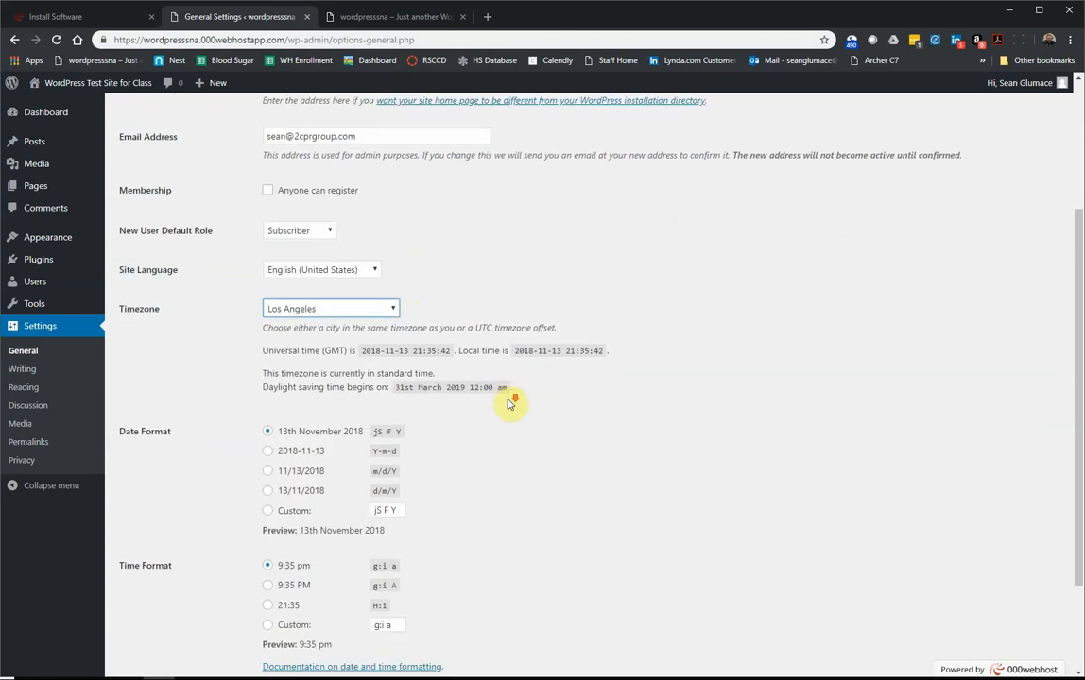
scroll(511, 400, down, 1)
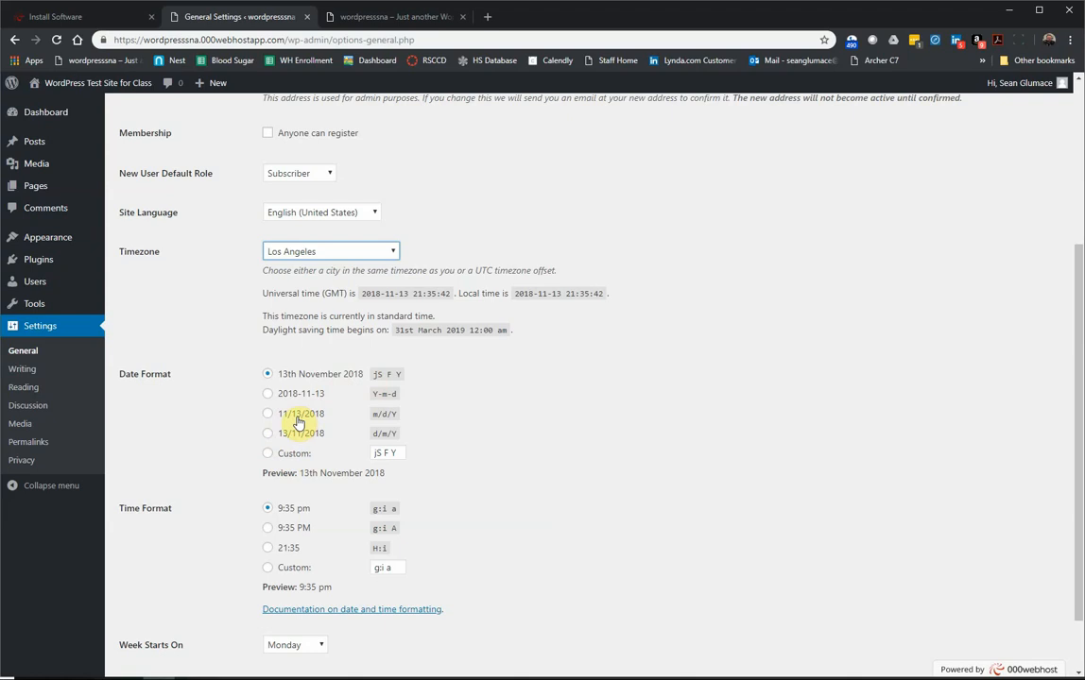
scroll(254, 496, down, 1)
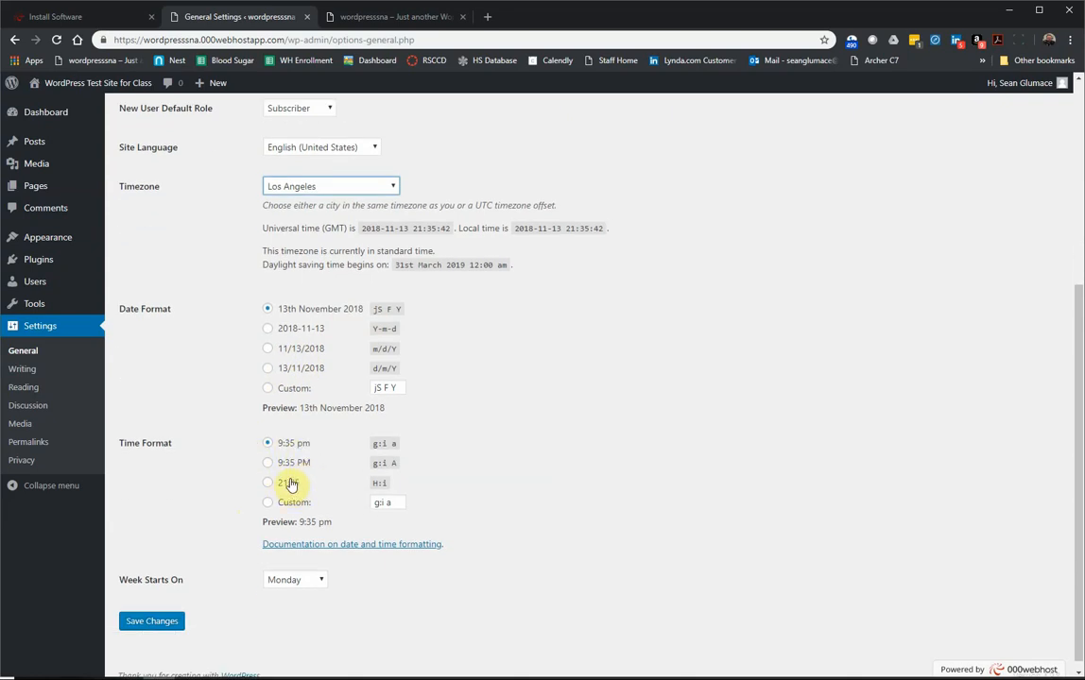
click(290, 484)
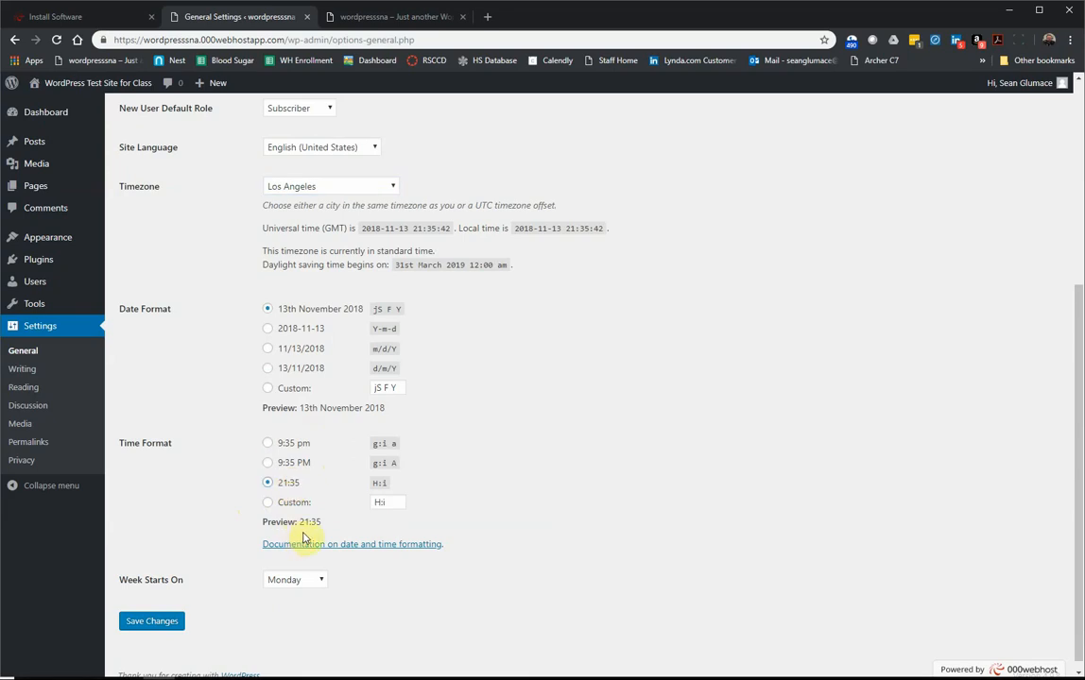
click(289, 465)
click(286, 443)
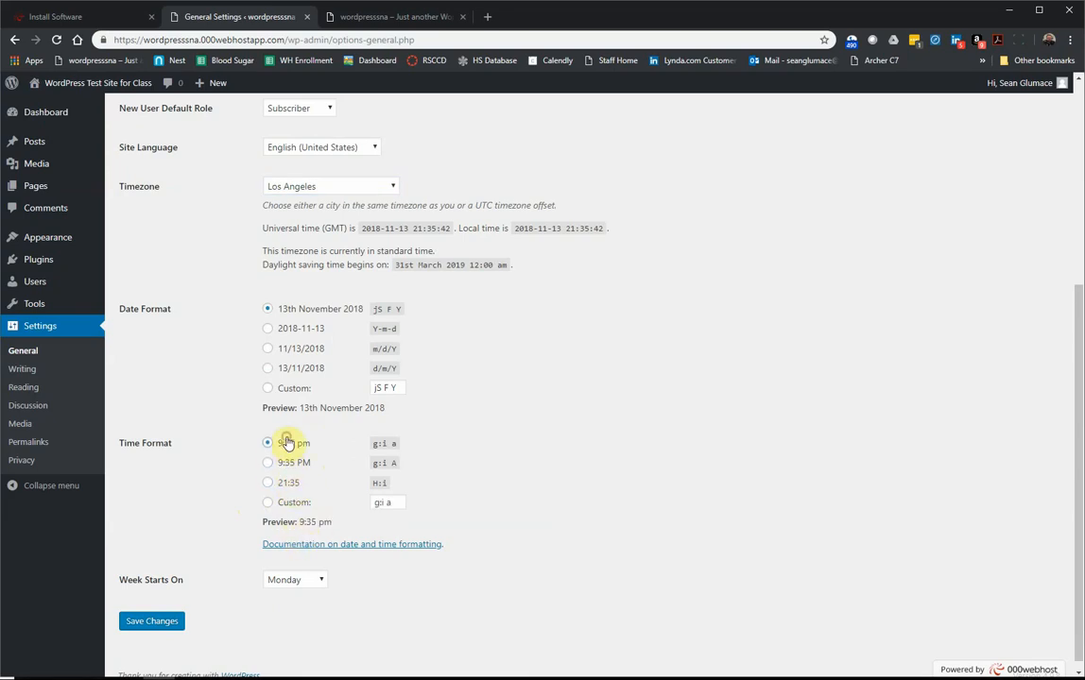
click(292, 468)
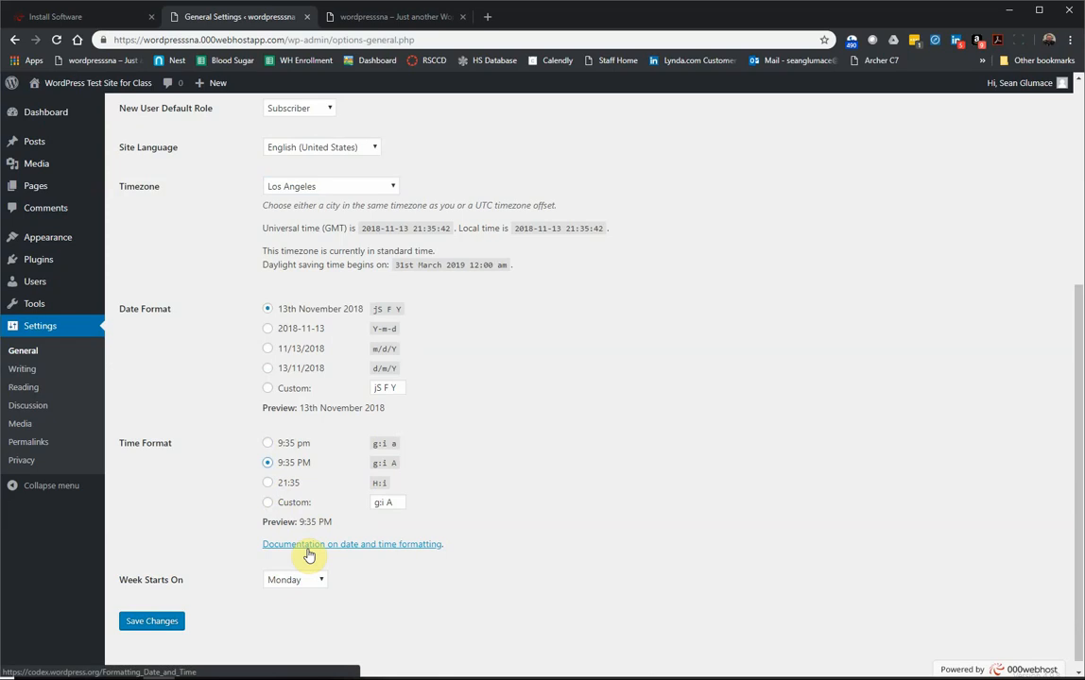
Step: Keep Subscriber as the new-user default role
scroll(405, 426, up, 3)
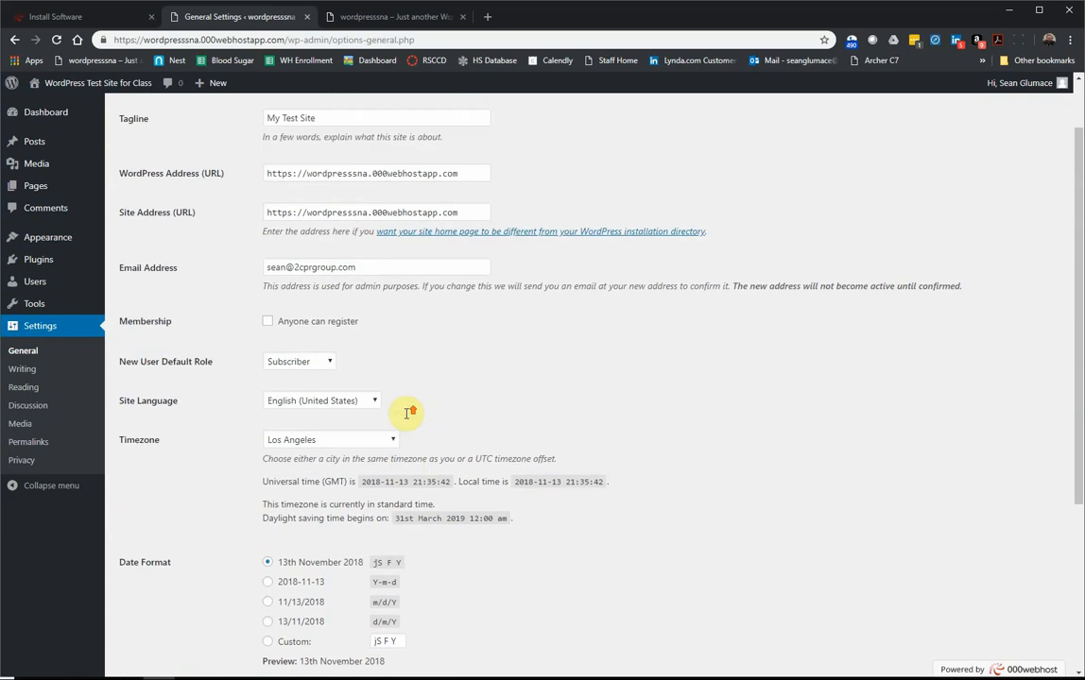
scroll(409, 413, up, 1)
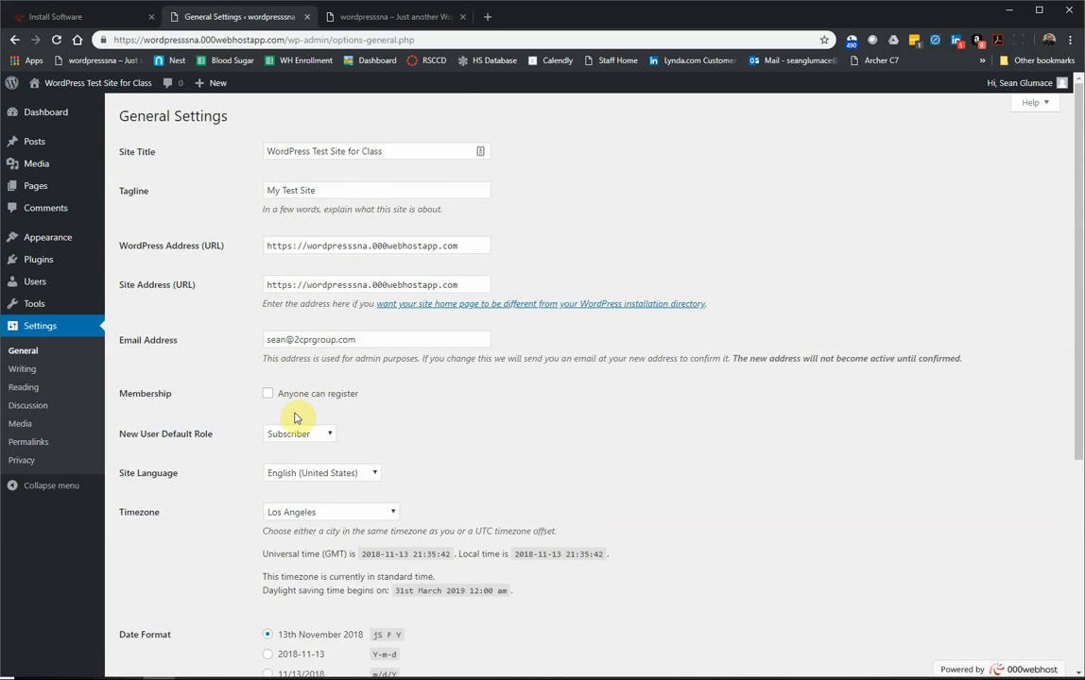
scroll(254, 468, down, 2)
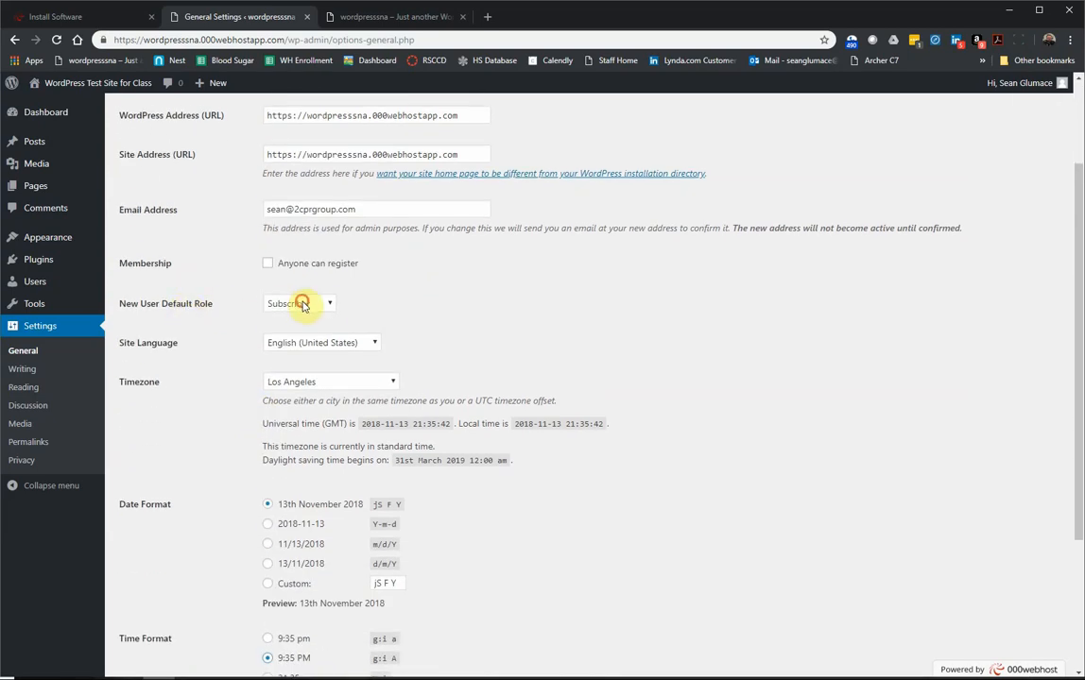
click(287, 303)
click(296, 320)
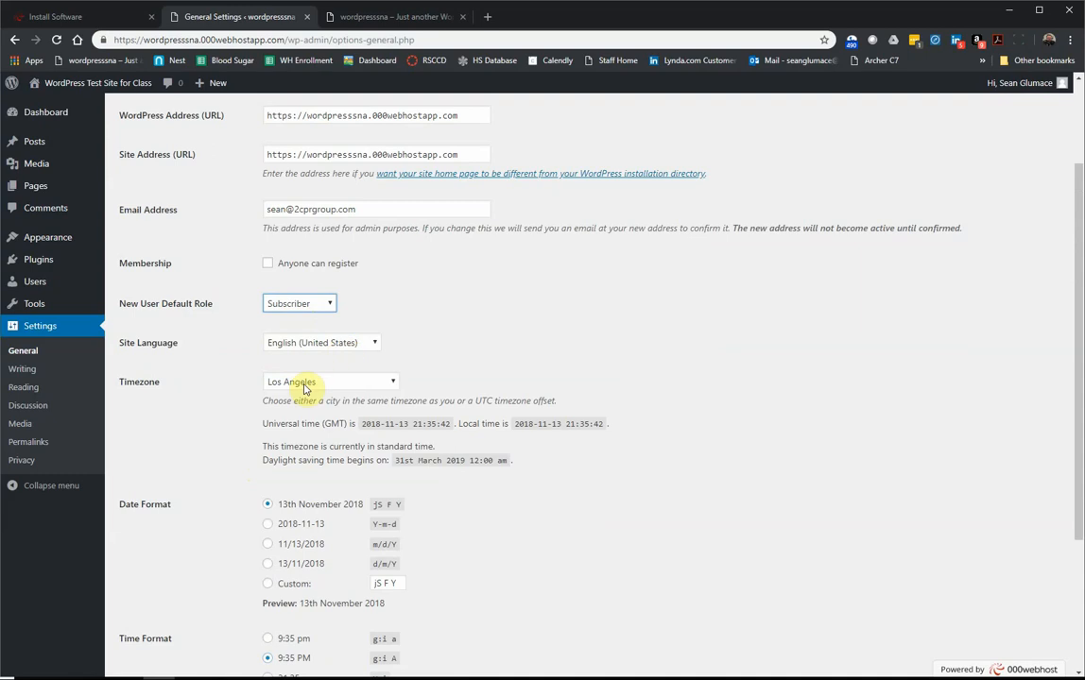
Step: Save the General settings changes
scroll(246, 477, down, 2)
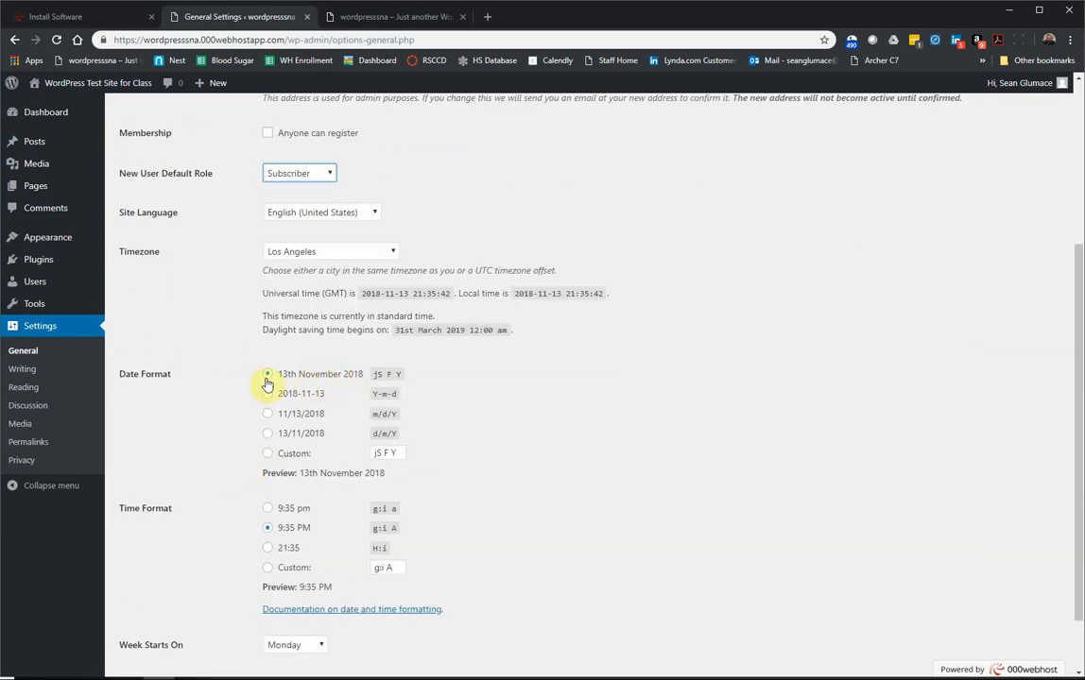
scroll(245, 525, down, 1)
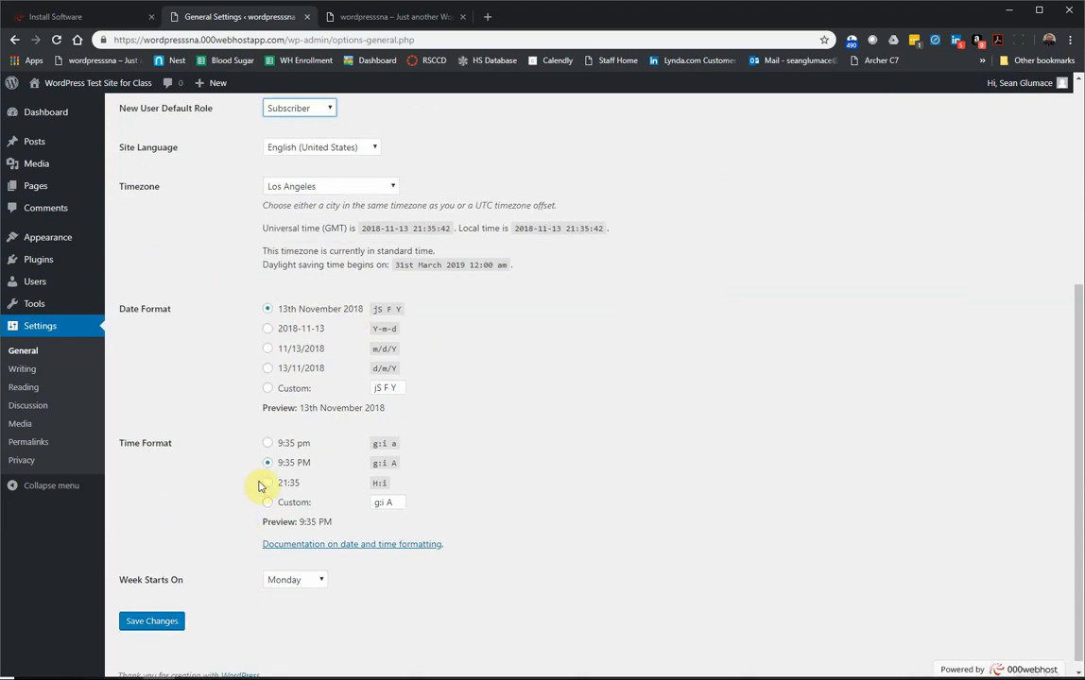
scroll(269, 480, down, 1)
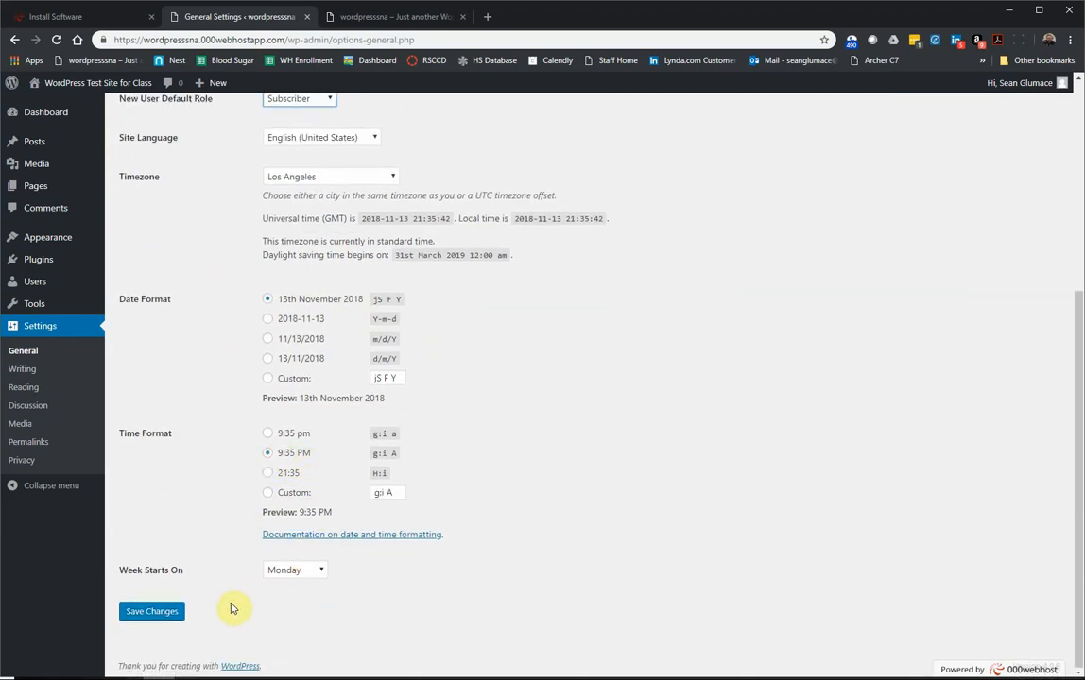
click(174, 612)
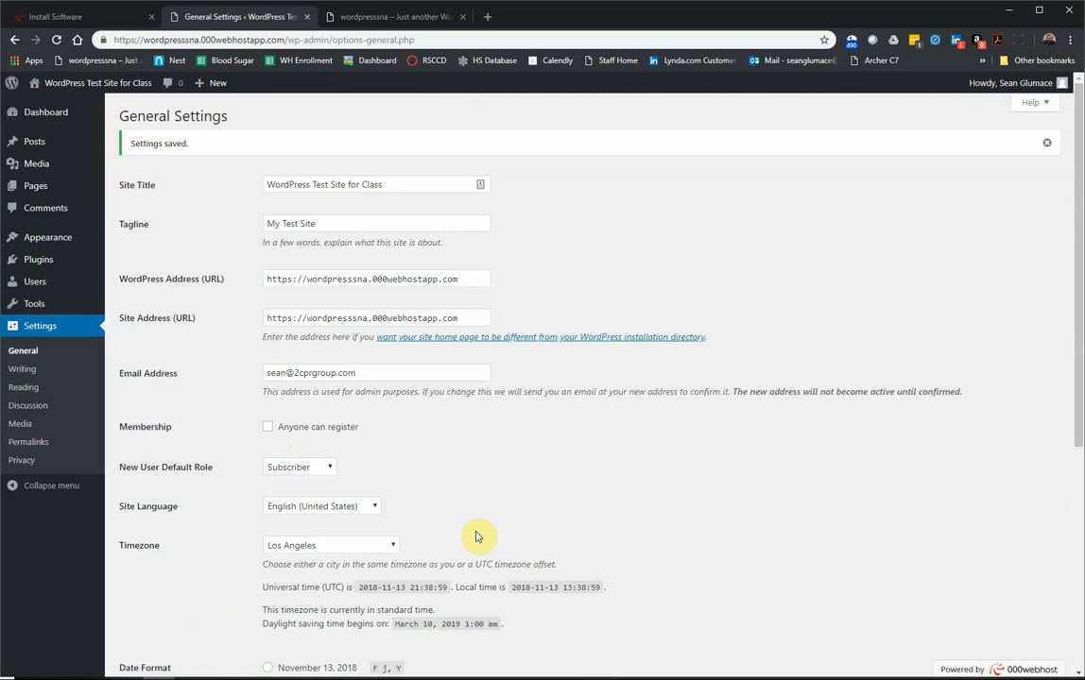
click(44, 375)
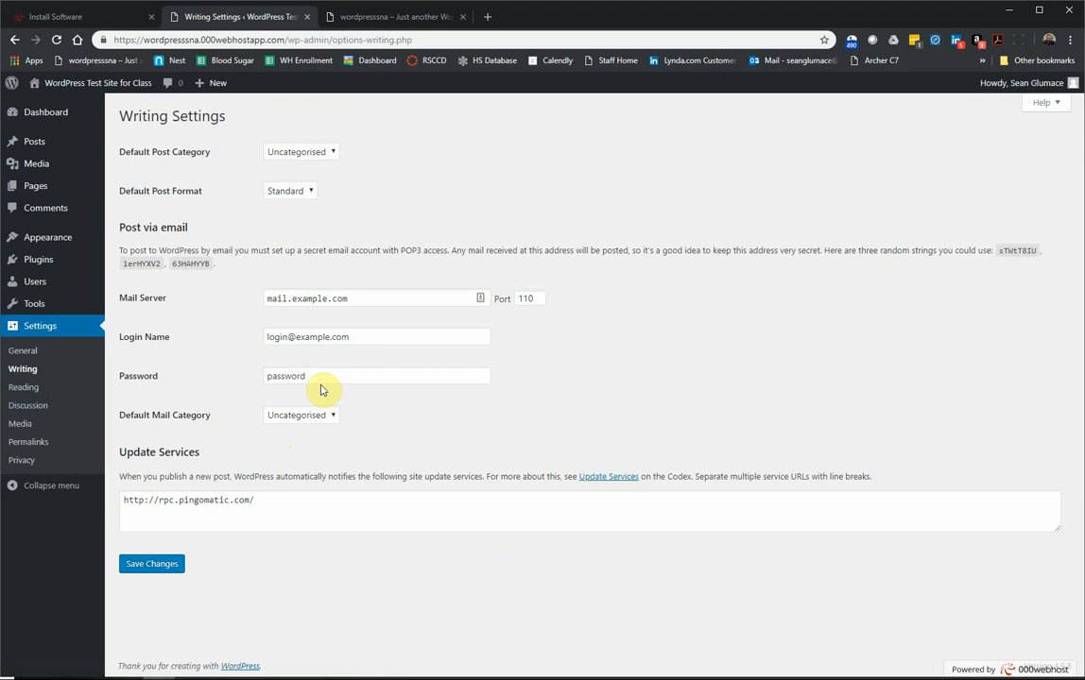
Step: Check the Default Post Category and Default Post Format lists, leaving Uncategorised and Standard
click(303, 156)
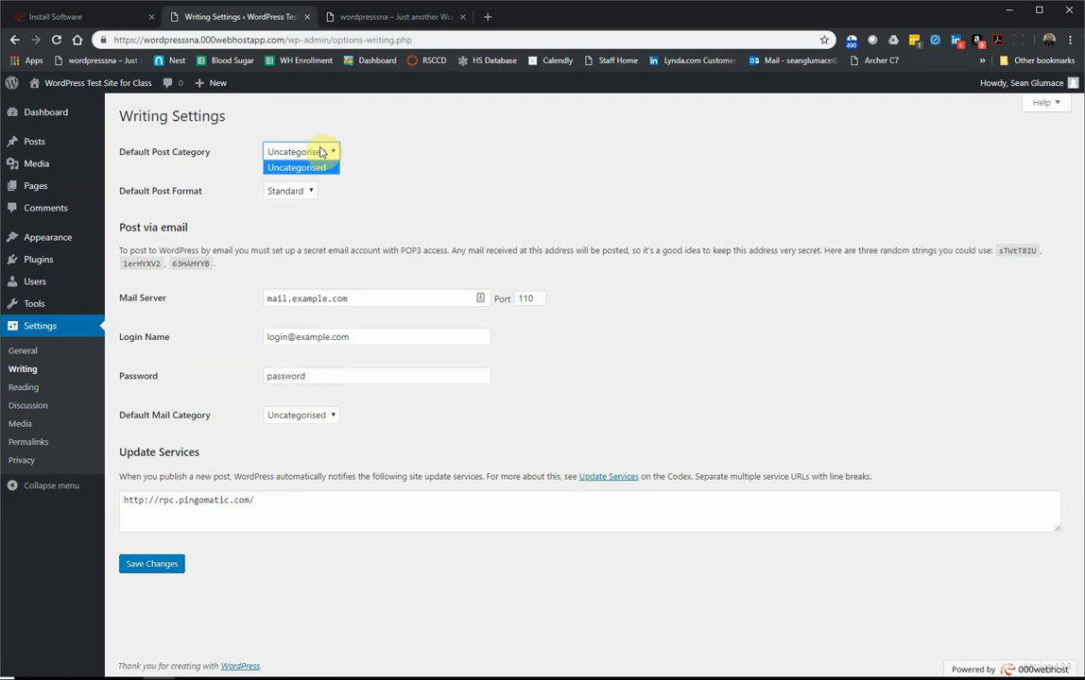
click(414, 130)
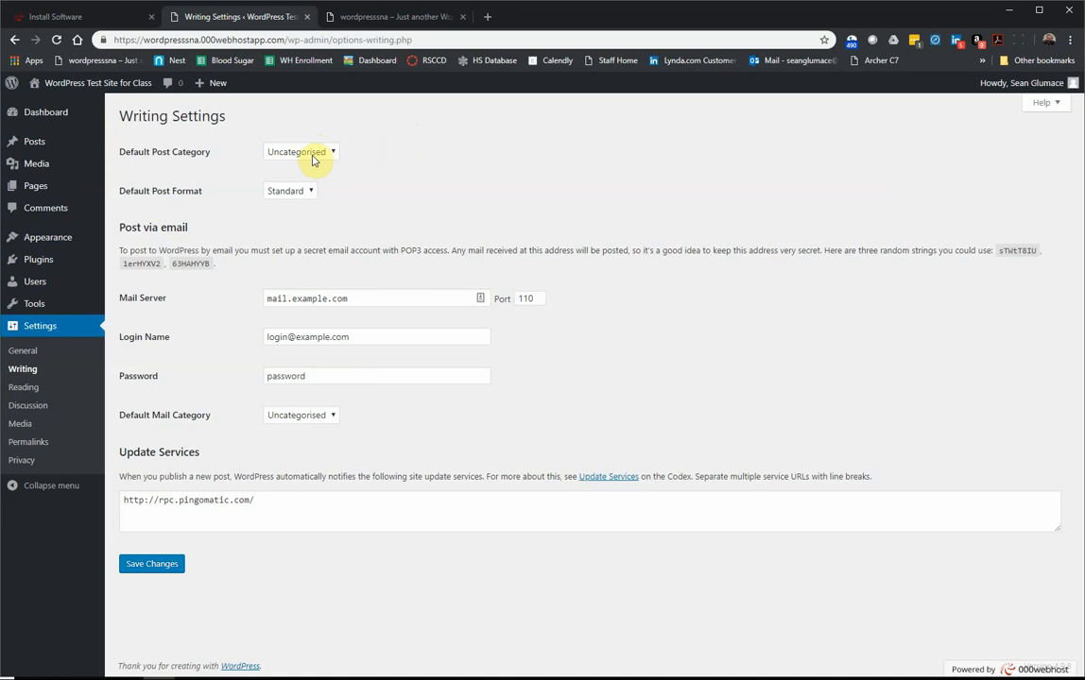
click(275, 192)
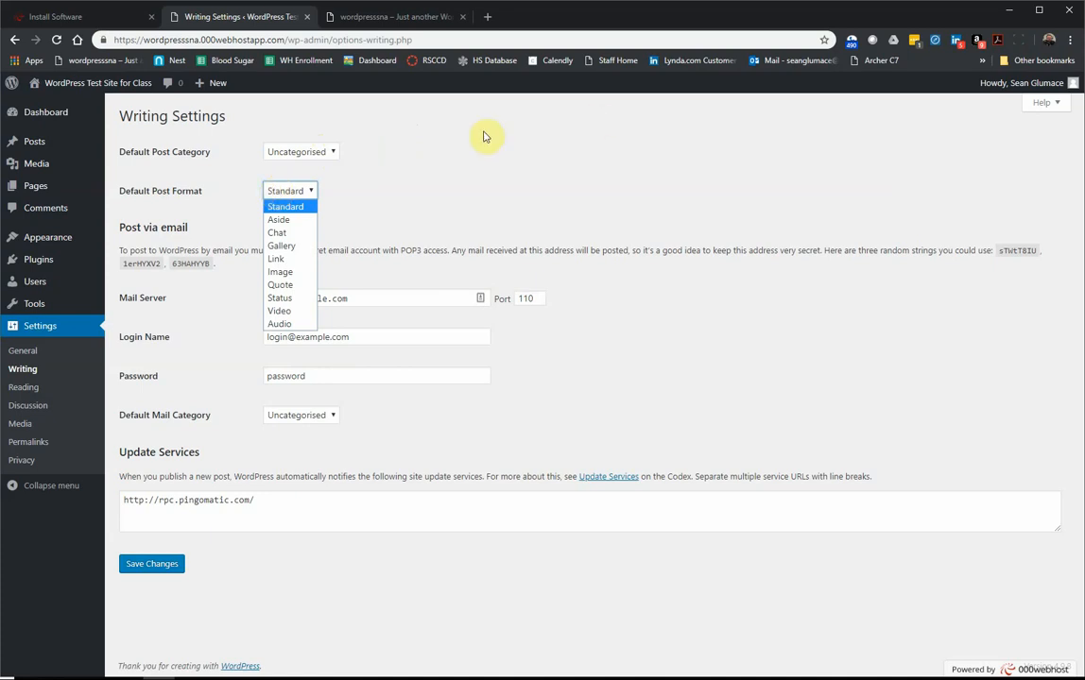
click(370, 177)
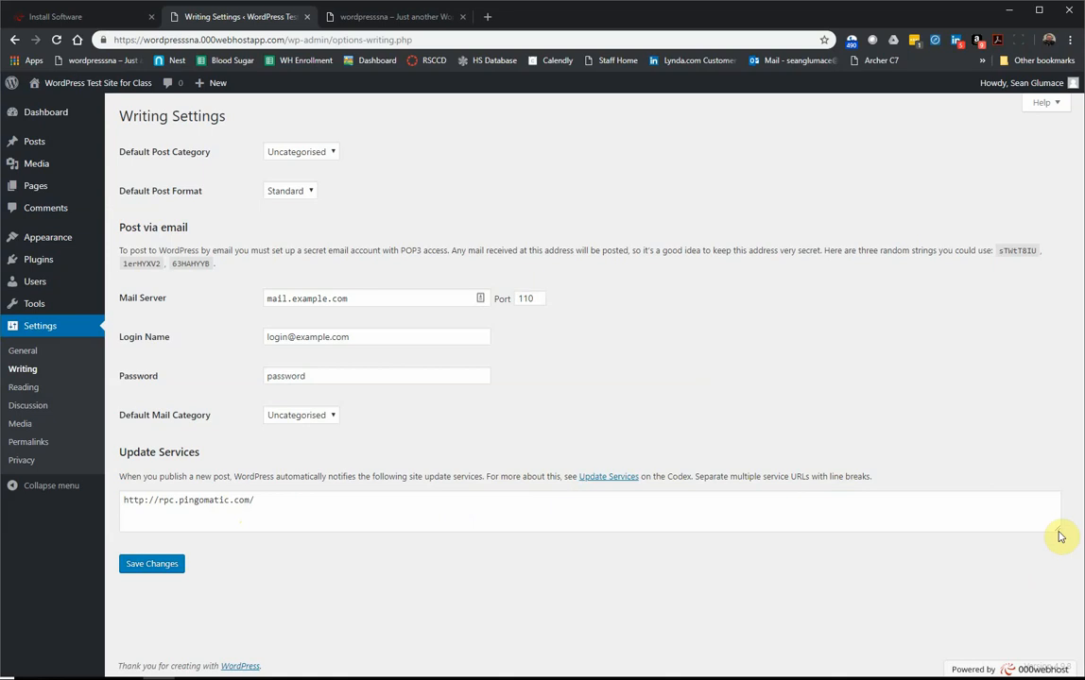
Step: Enlarge the Update Services box and open pingomatic.com in a new browser tab
drag(1059, 531, 1046, 591)
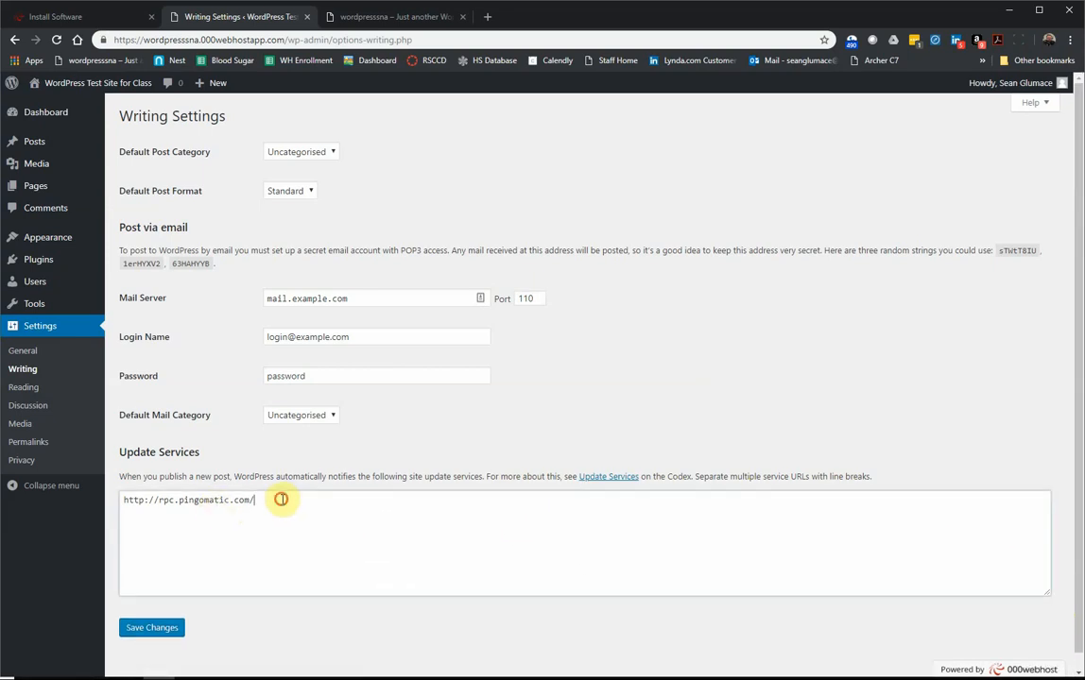
drag(279, 499, 180, 499)
key(ctrl+c)
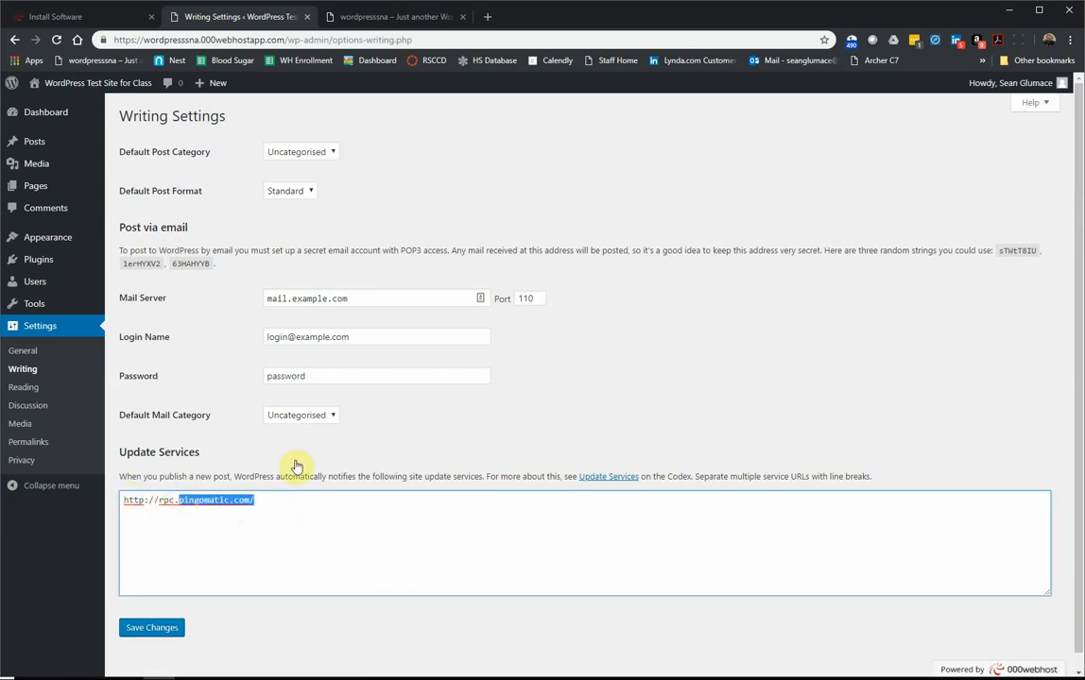
click(483, 26)
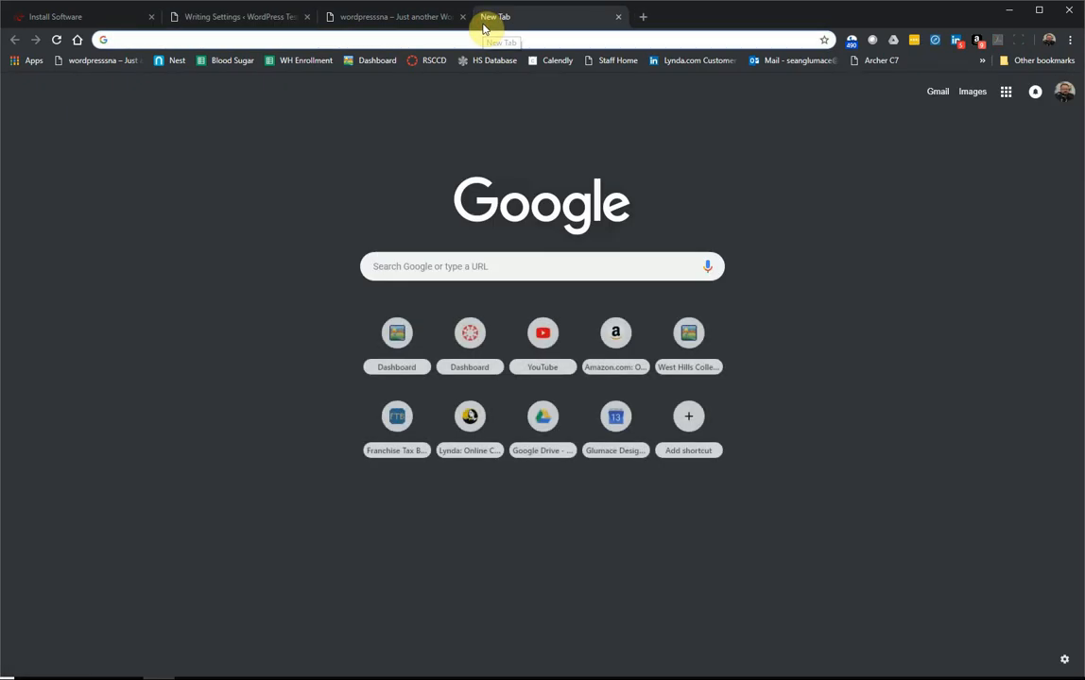
key(ctrl+v)
key(Return)
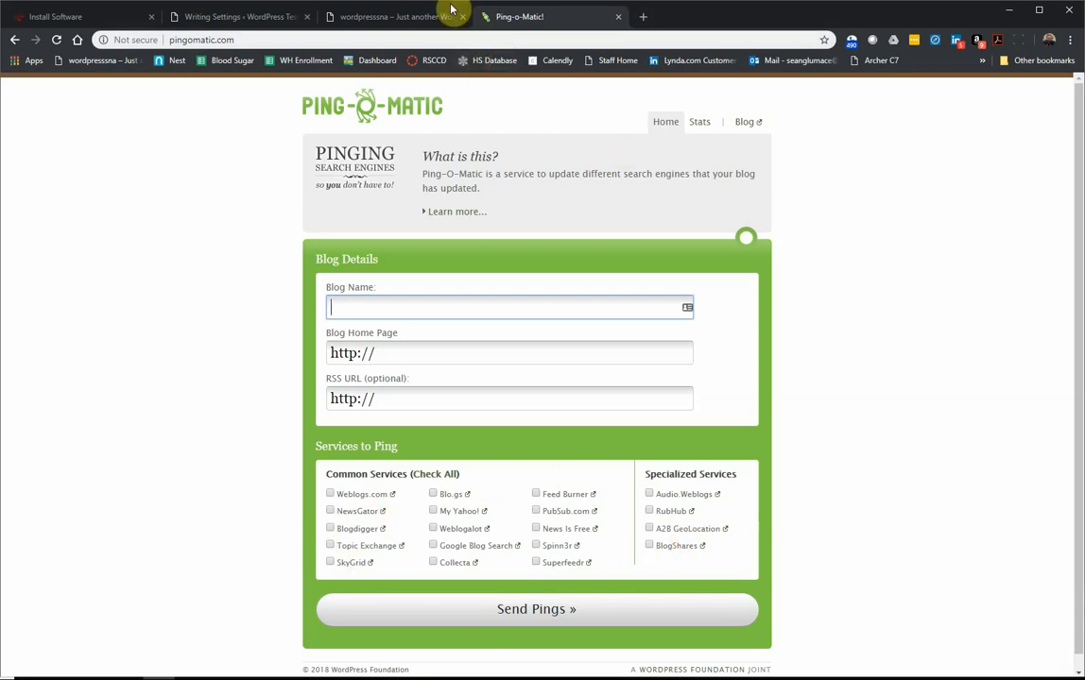
Step: Load google.com in the Ping-o-Matic tab and return to the Writing Settings
click(333, 17)
click(294, 17)
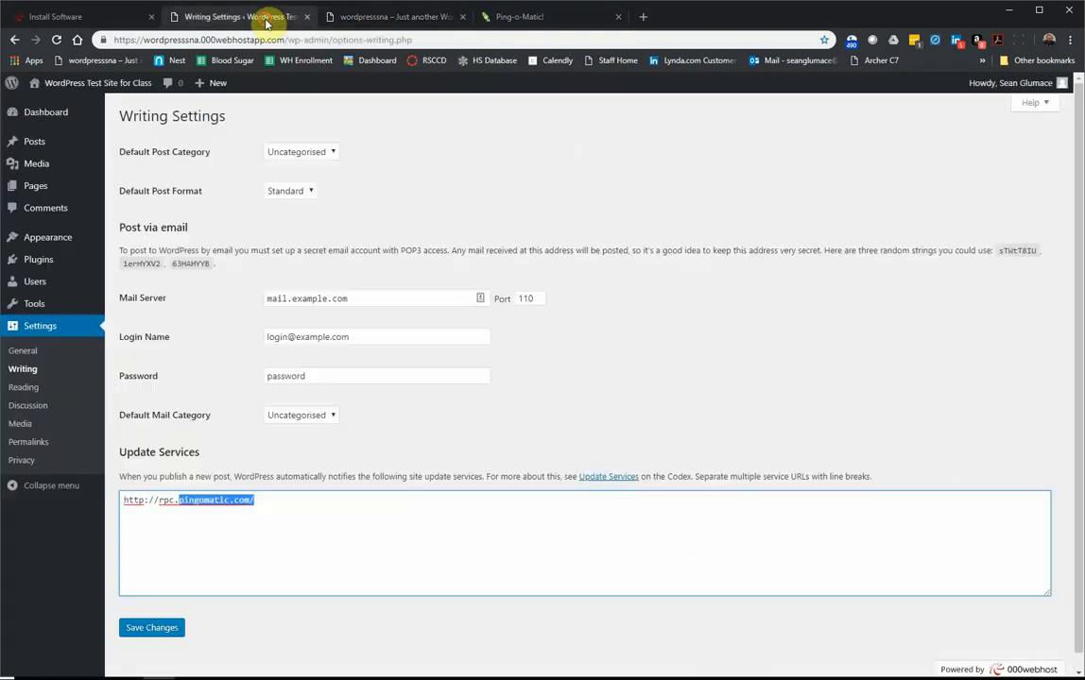
click(201, 462)
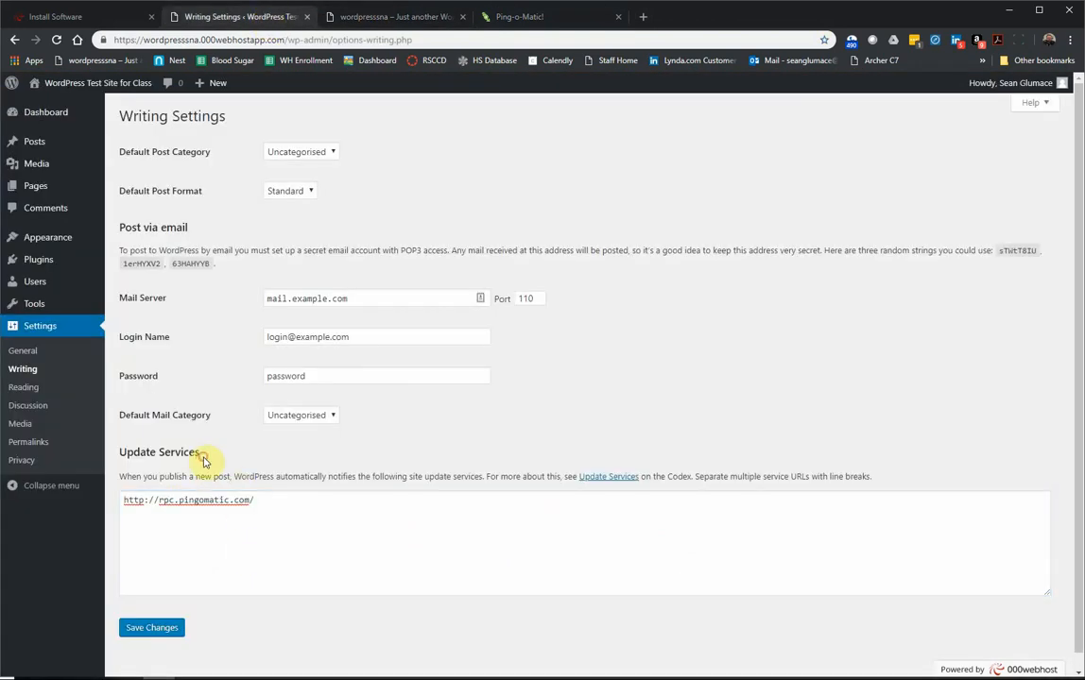
click(524, 16)
click(407, 38)
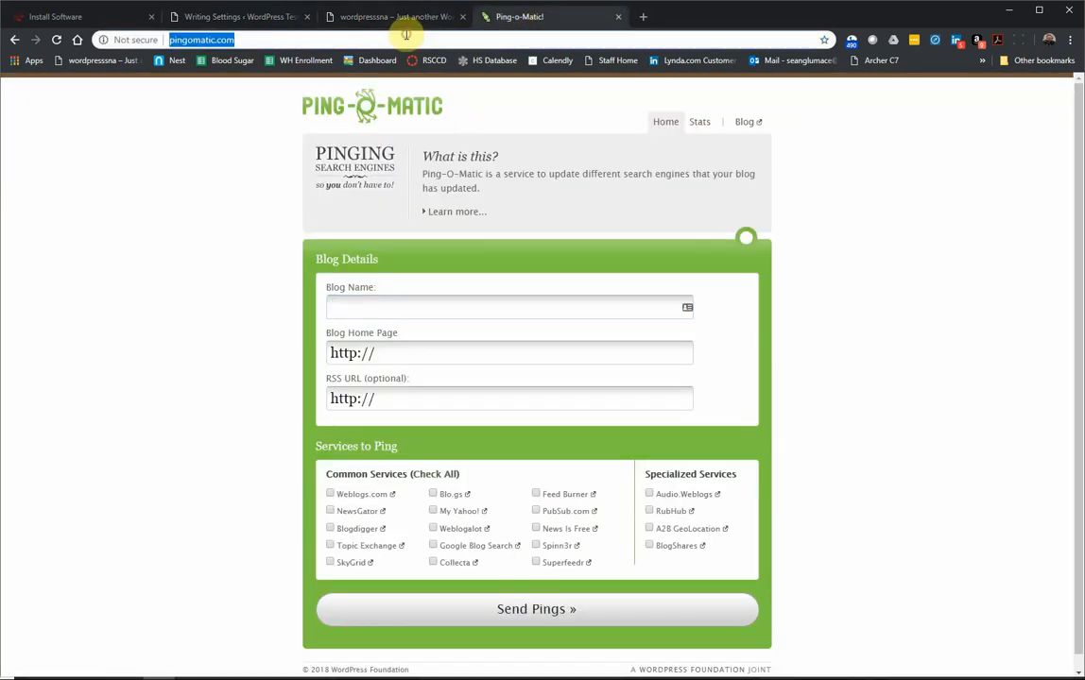
text(google.com)
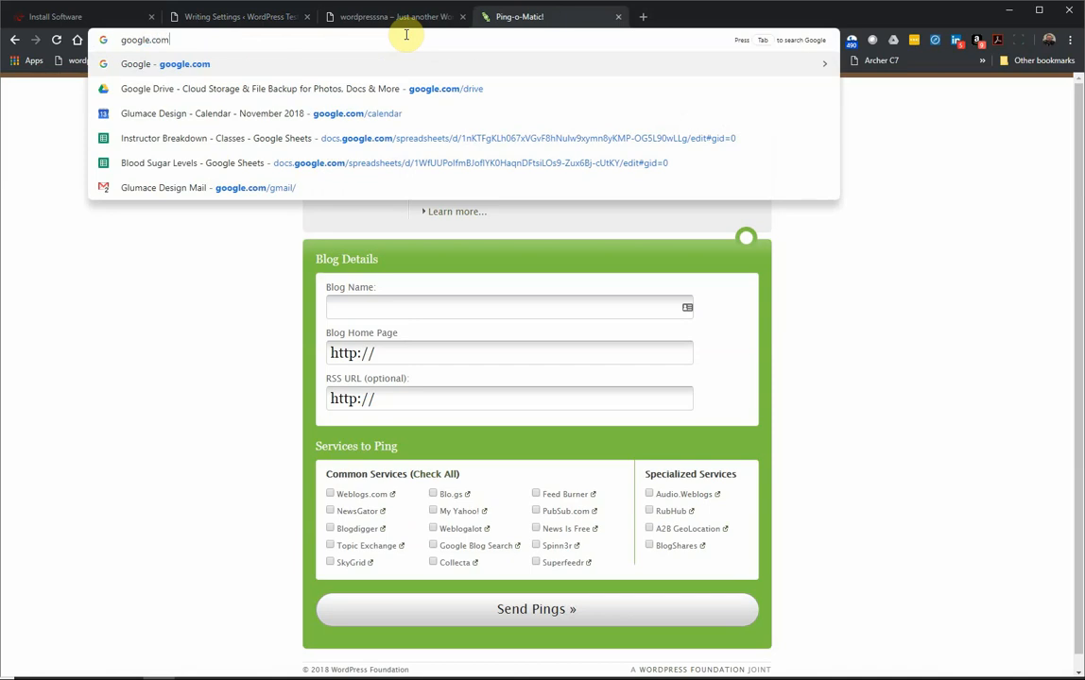
key(Return)
click(243, 16)
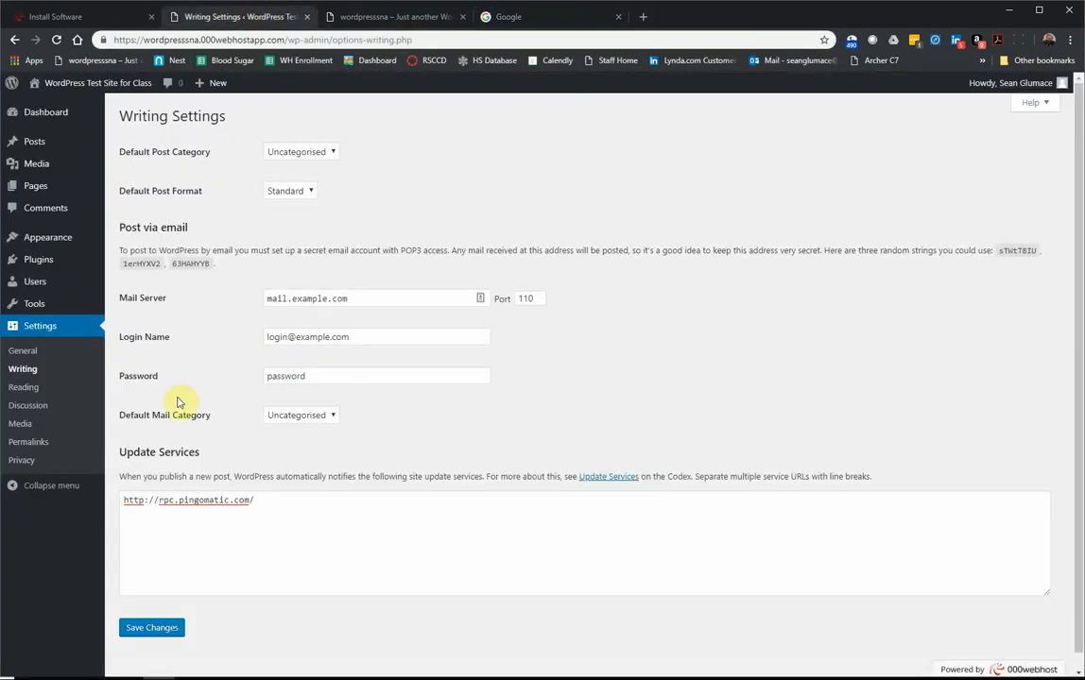
Step: Search Google for 'update services wordpress list 2018' and open the WebsiteWizard ping list article
click(510, 19)
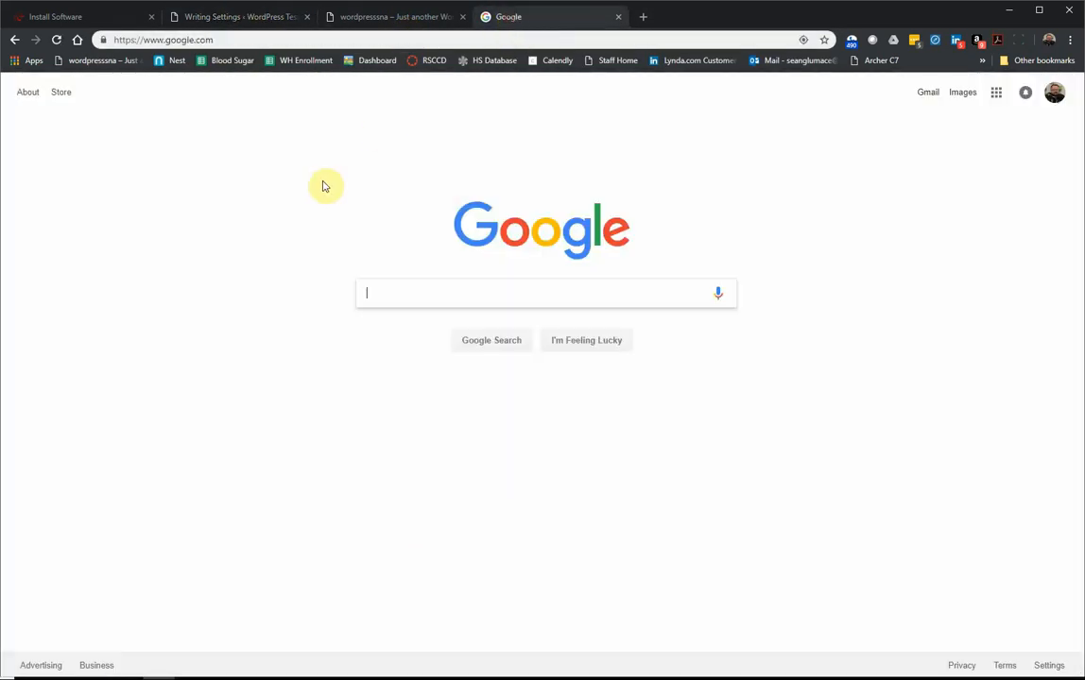
text(update ser)
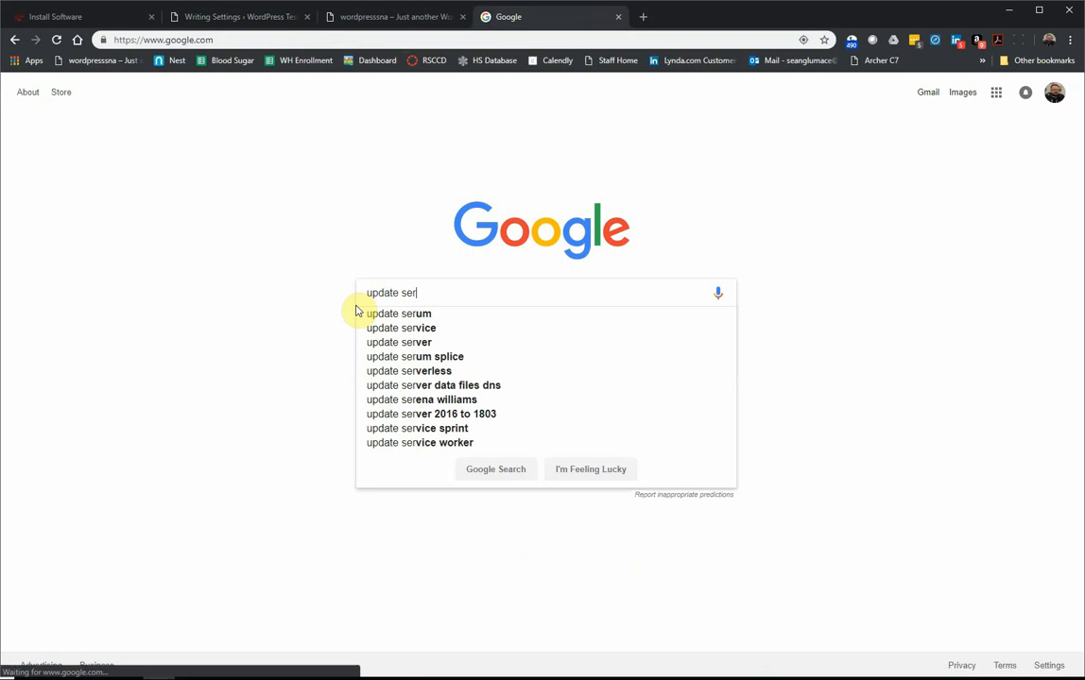
text(vices wordpress)
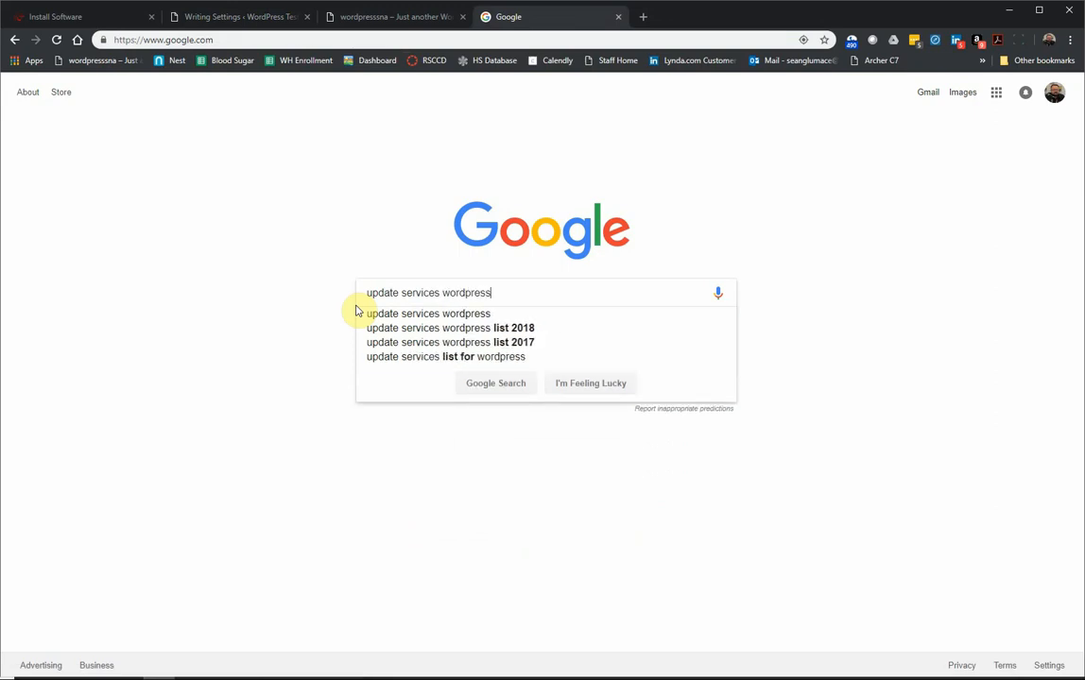
text( list 2018)
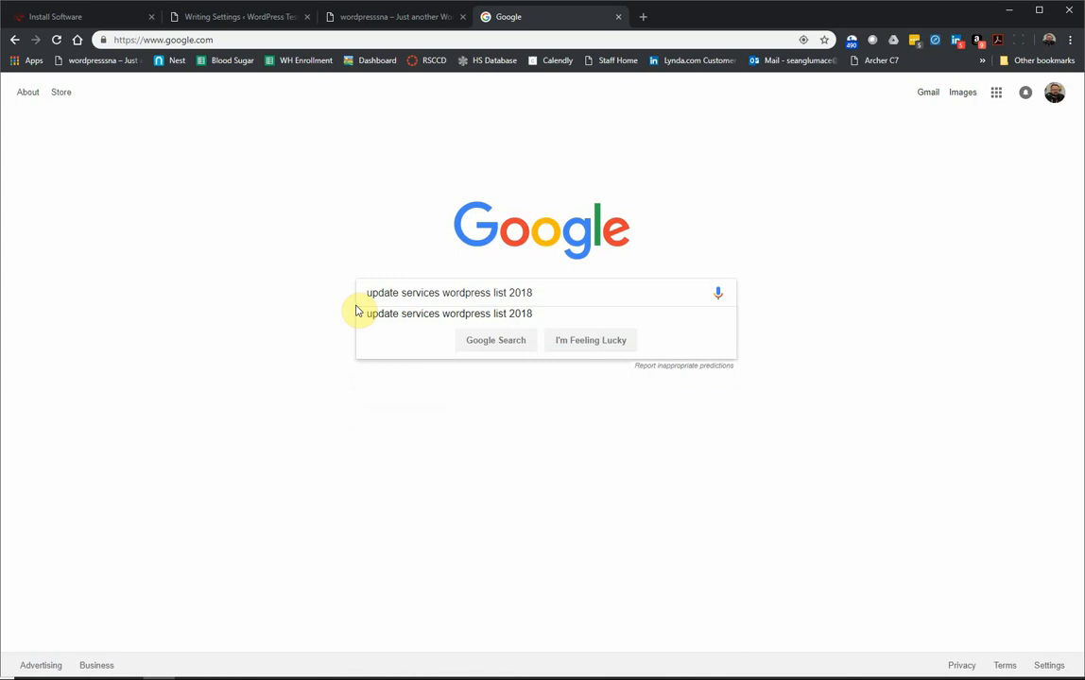
key(Return)
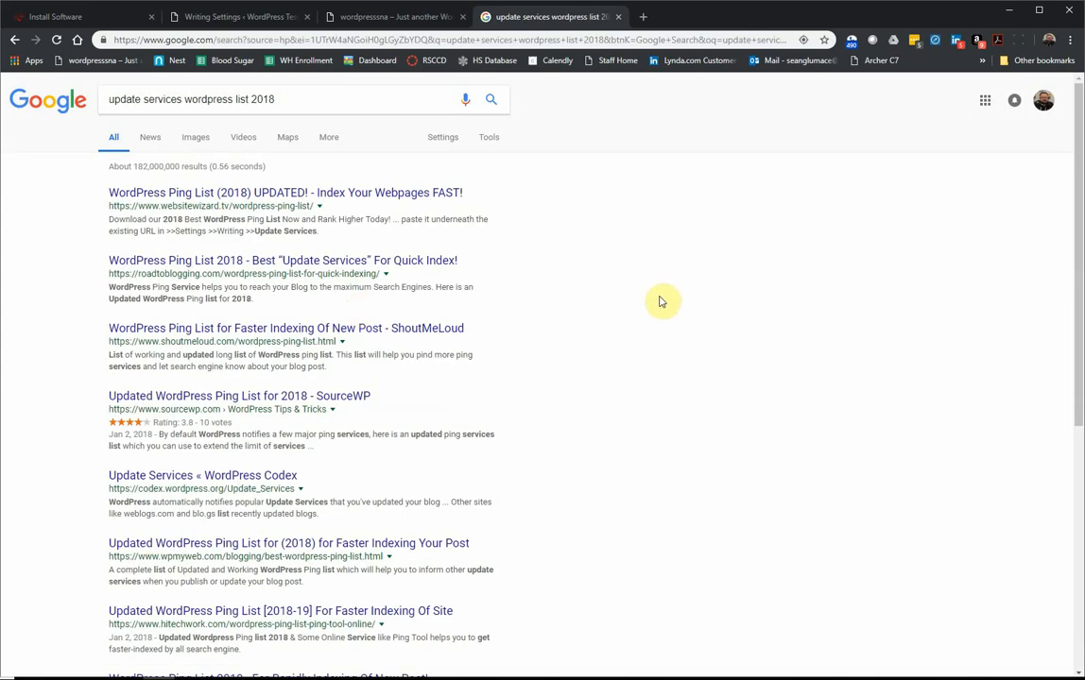
click(226, 195)
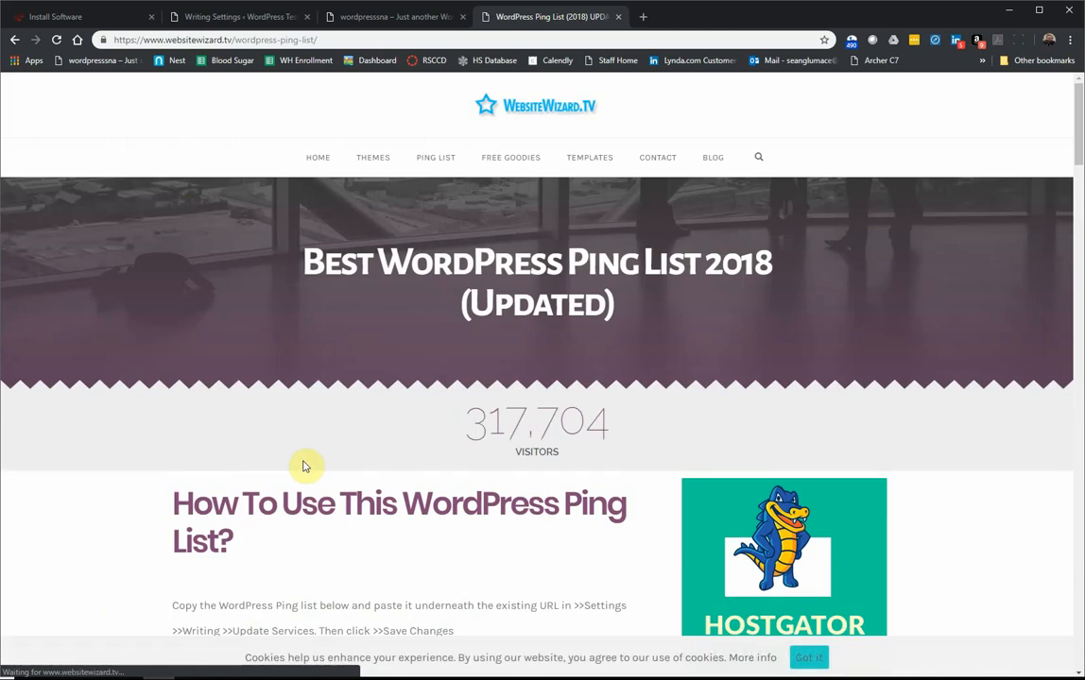
Step: Copy the article's full list of ping URLs and return to the WordPress Writing Settings tab
scroll(303, 465, down, 5)
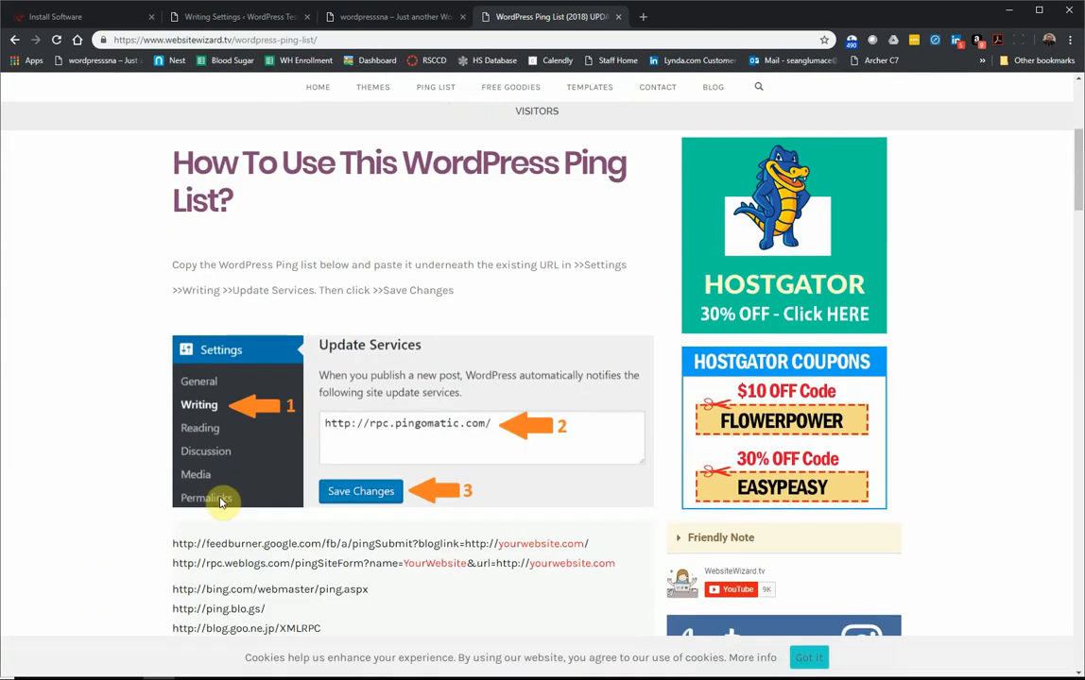
scroll(221, 502, down, 1)
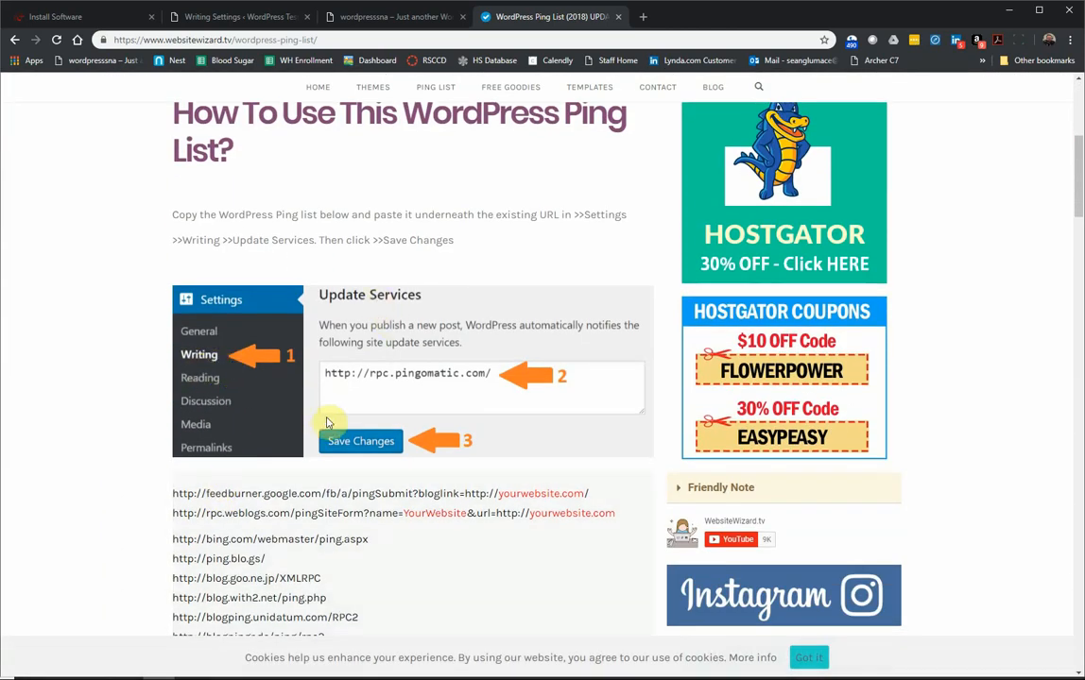
scroll(354, 436, down, 4)
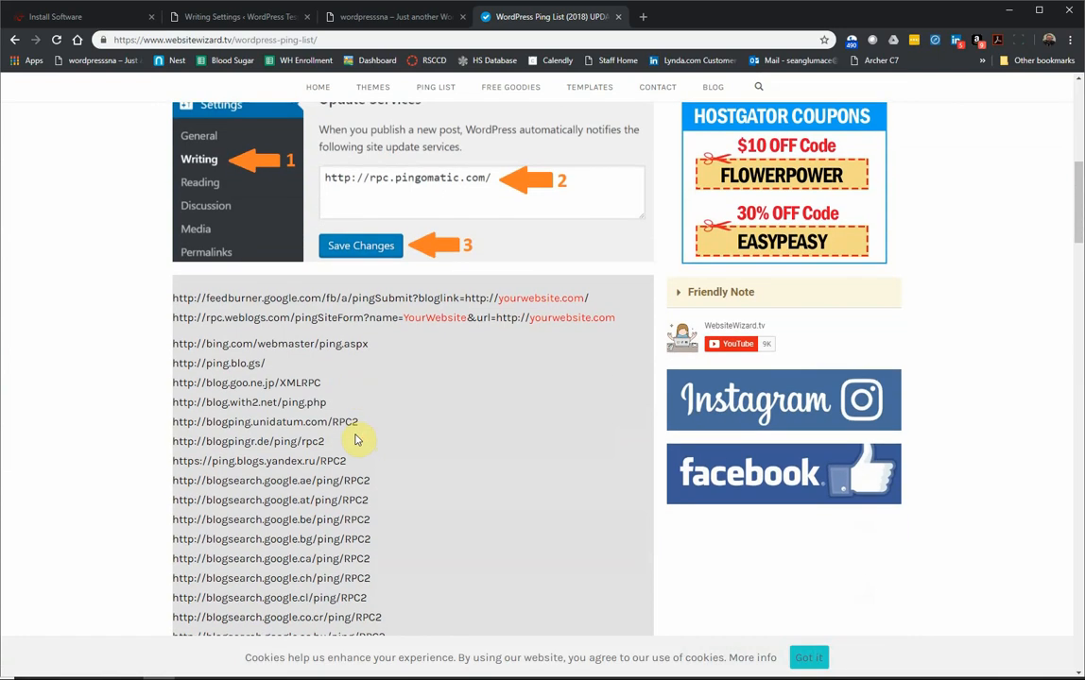
scroll(354, 437, down, 1)
scroll(352, 427, down, 8)
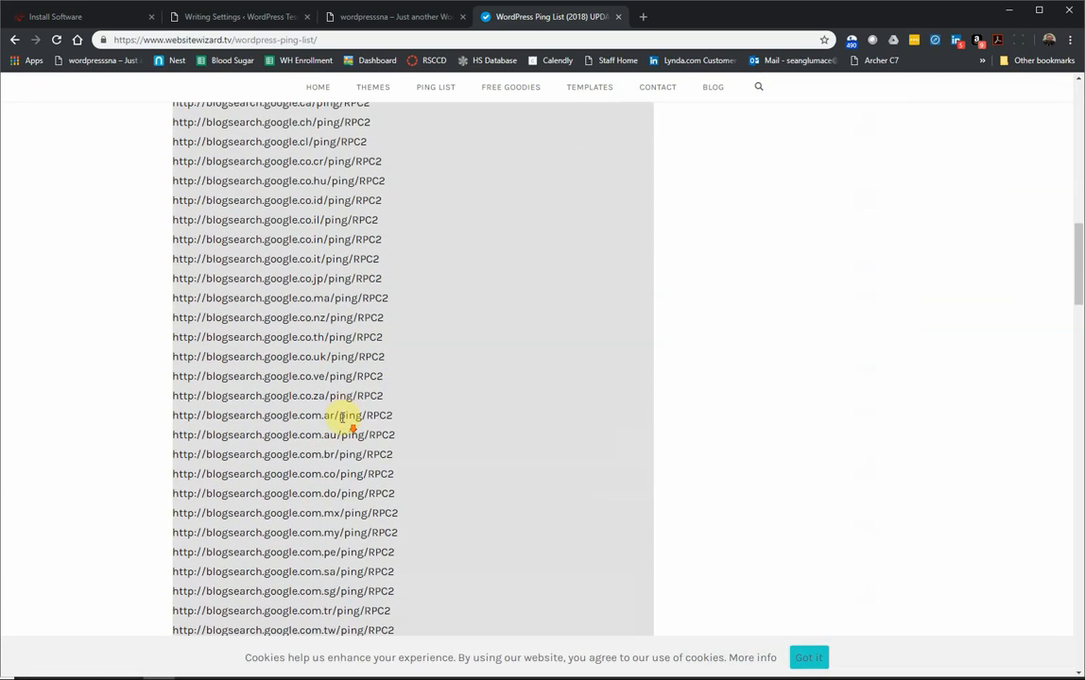
scroll(345, 416, down, 20)
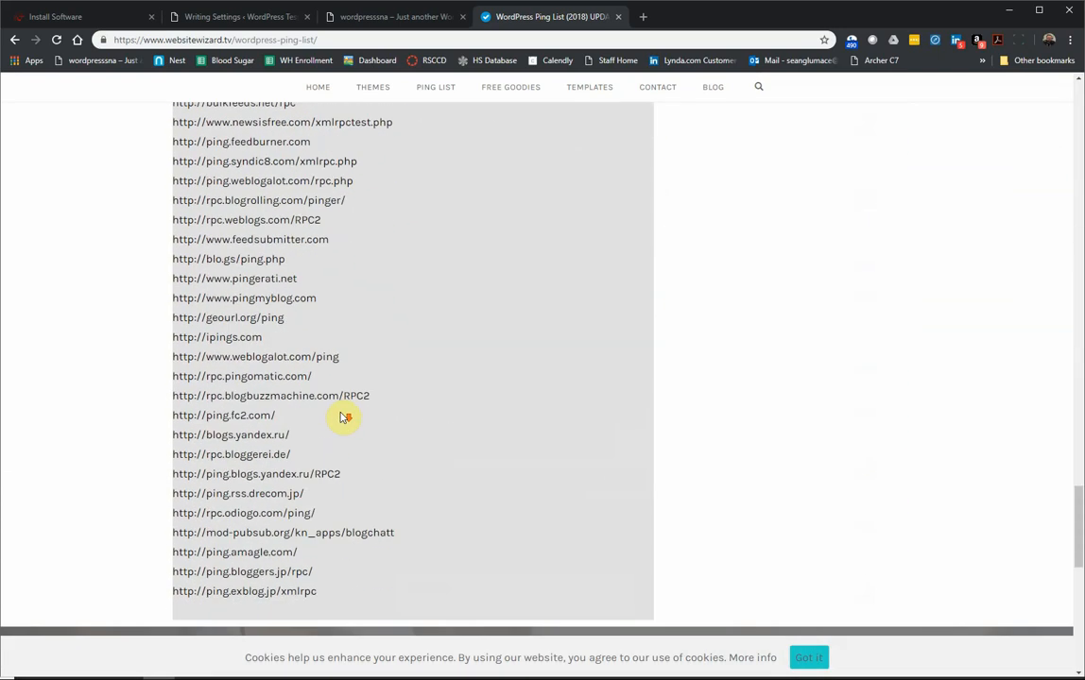
scroll(345, 417, down, 12)
scroll(342, 411, up, 11)
scroll(341, 404, up, 9)
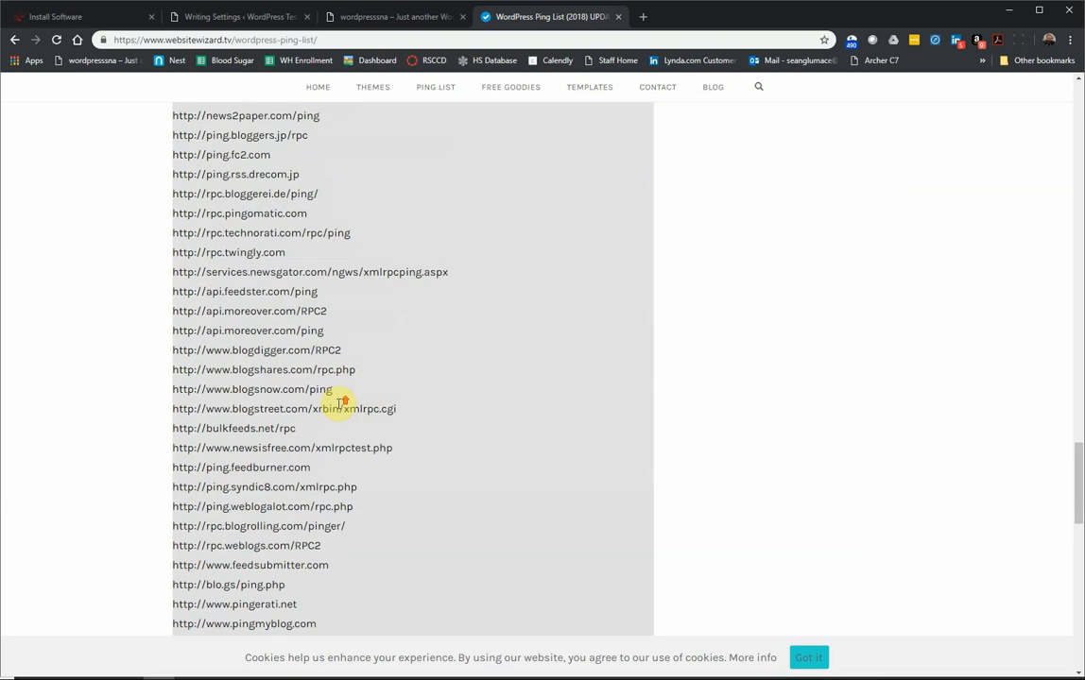
scroll(341, 405, up, 15)
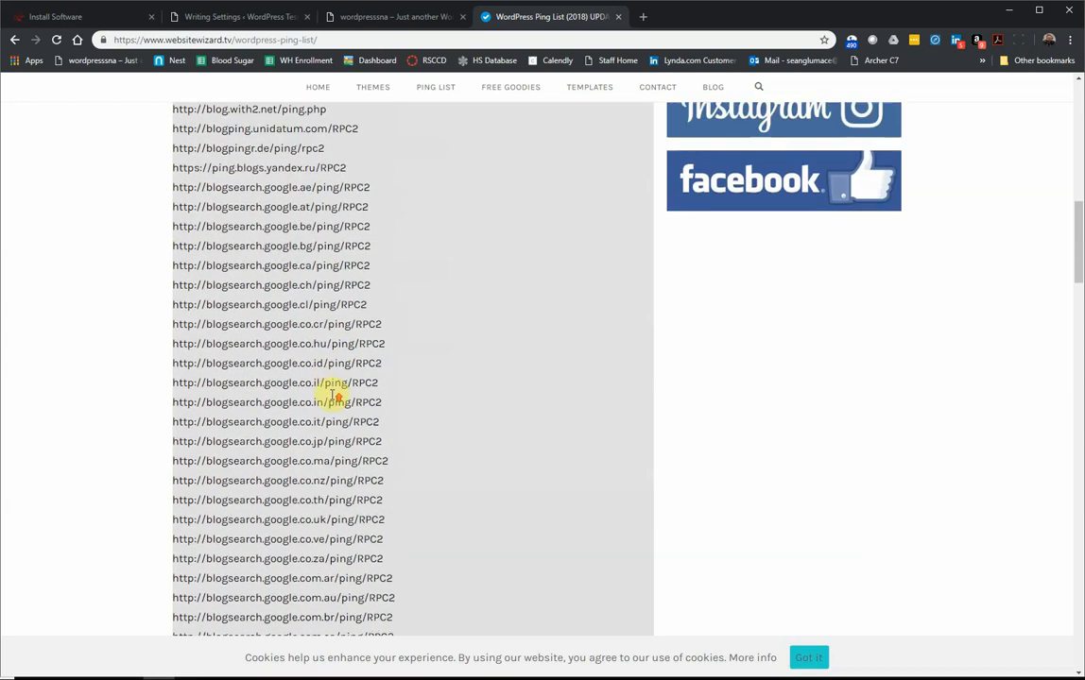
scroll(336, 395, up, 3)
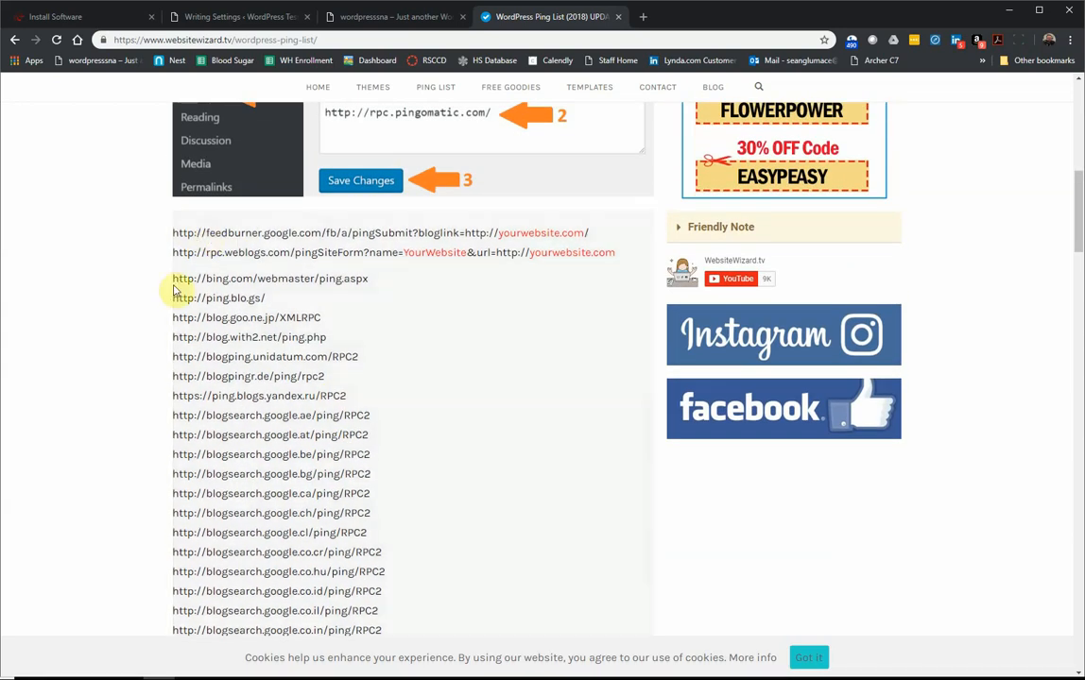
drag(175, 278, 336, 358)
right_click(259, 335)
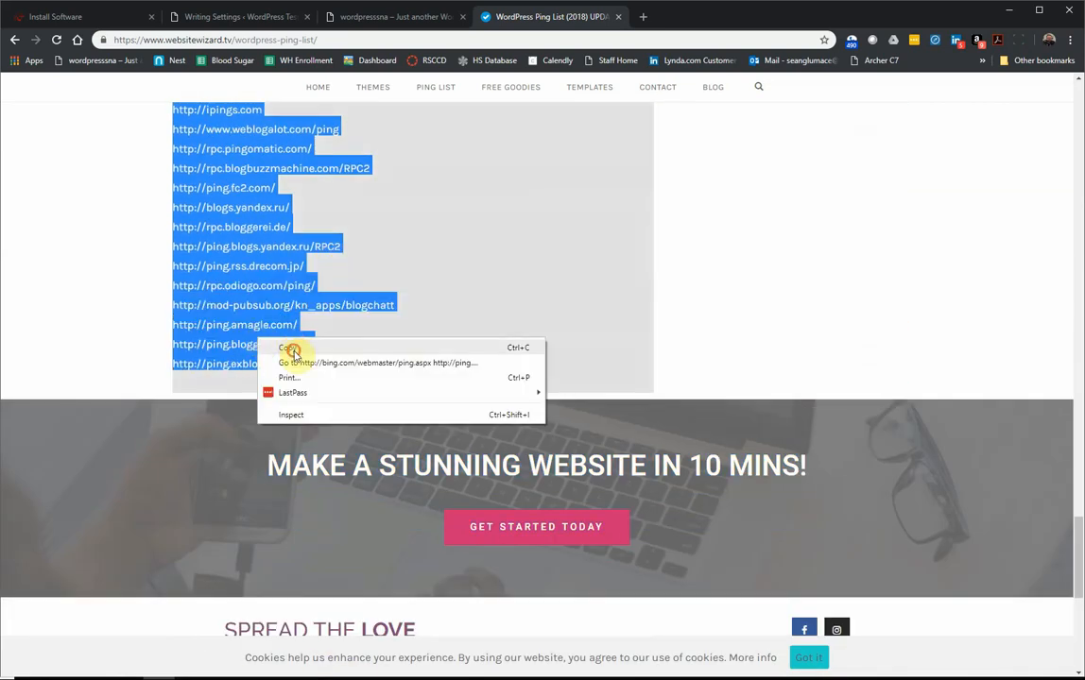
click(290, 346)
click(387, 16)
click(270, 17)
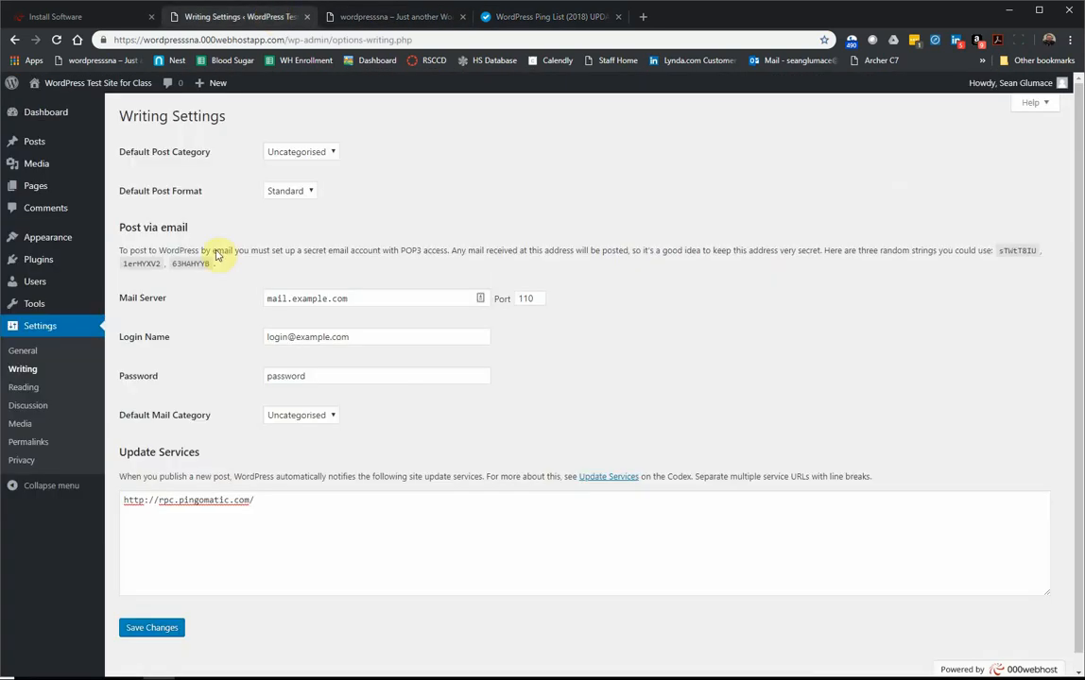
Step: Paste the copied ping URLs below rpc.pingomatic.com in Update Services and save the Writing settings
click(305, 492)
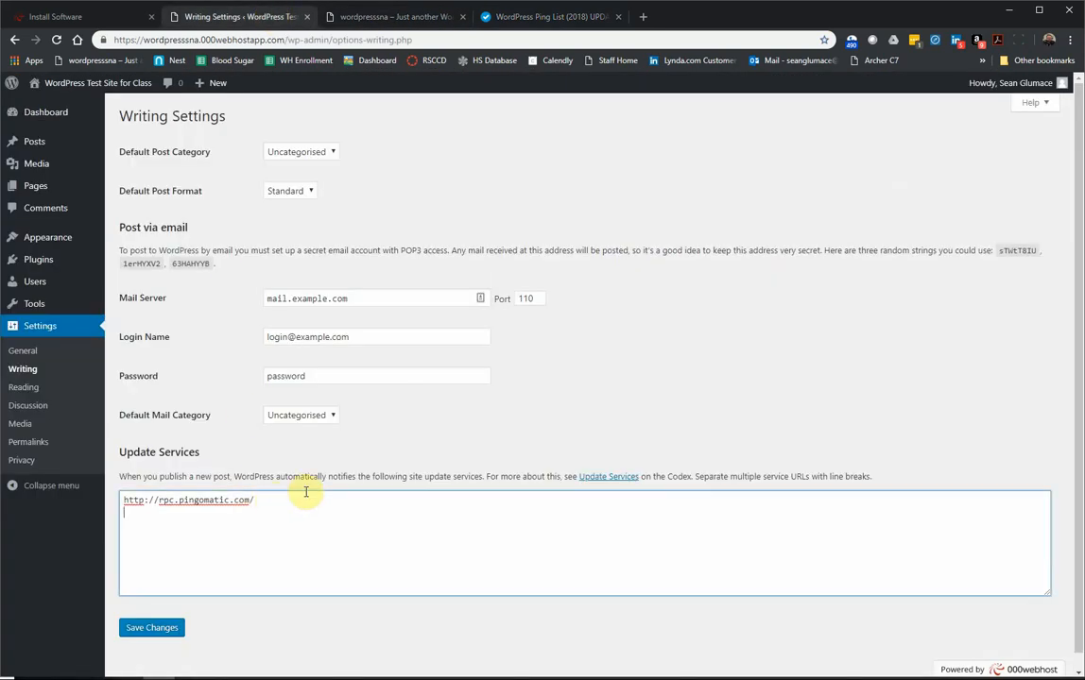
key(ctrl+v)
scroll(302, 510, down, 10)
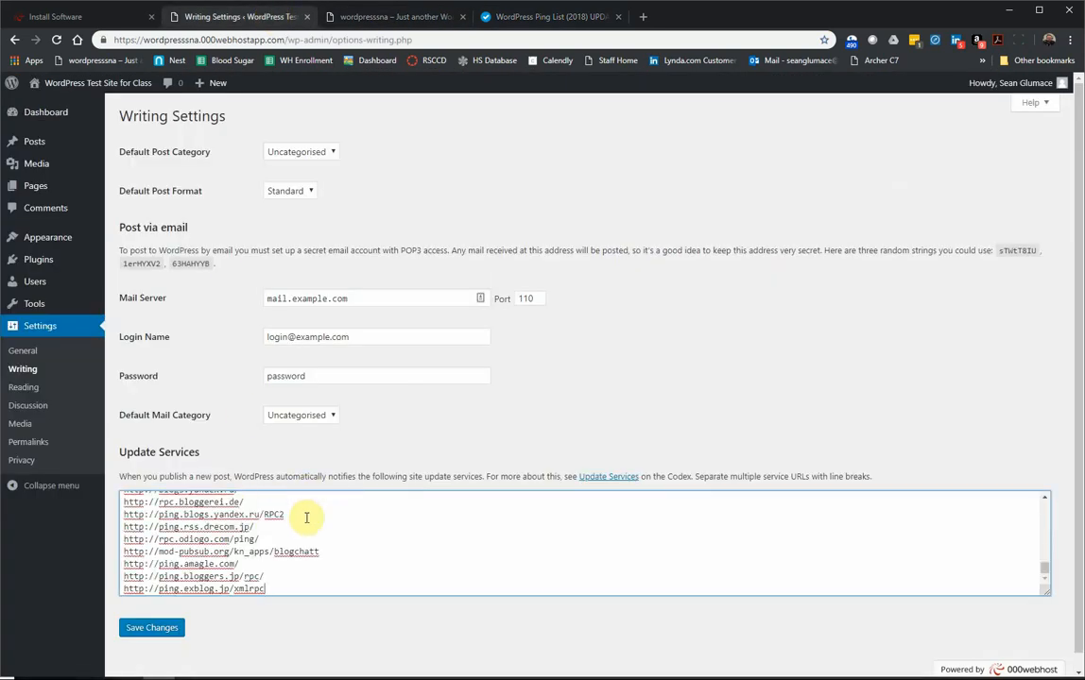
scroll(300, 512, up, 15)
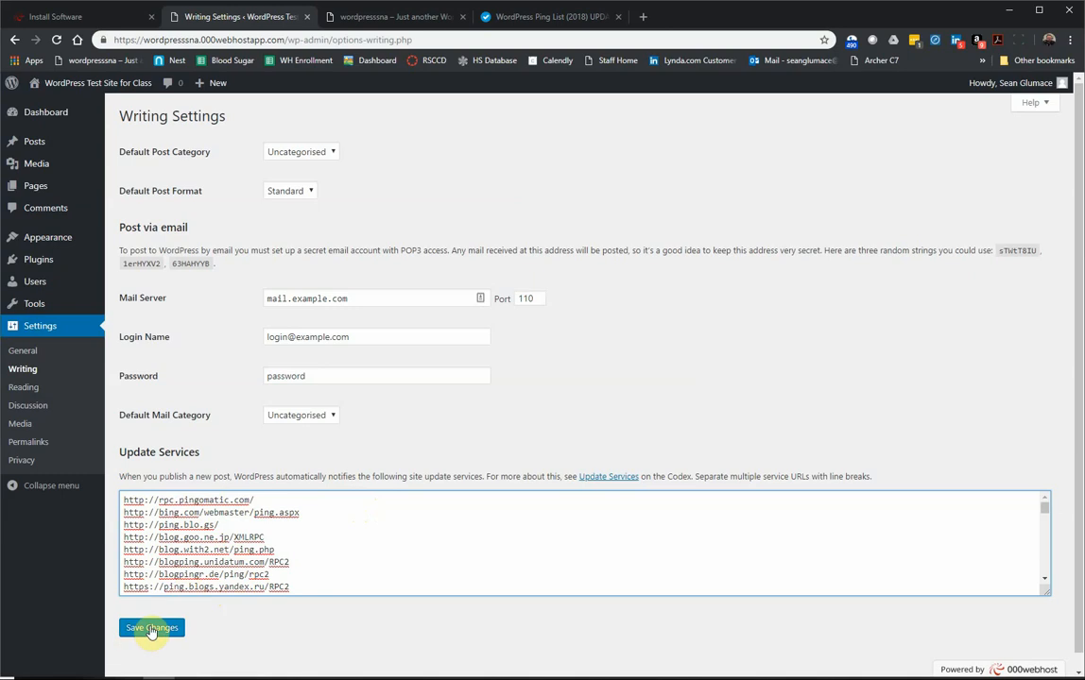
click(151, 629)
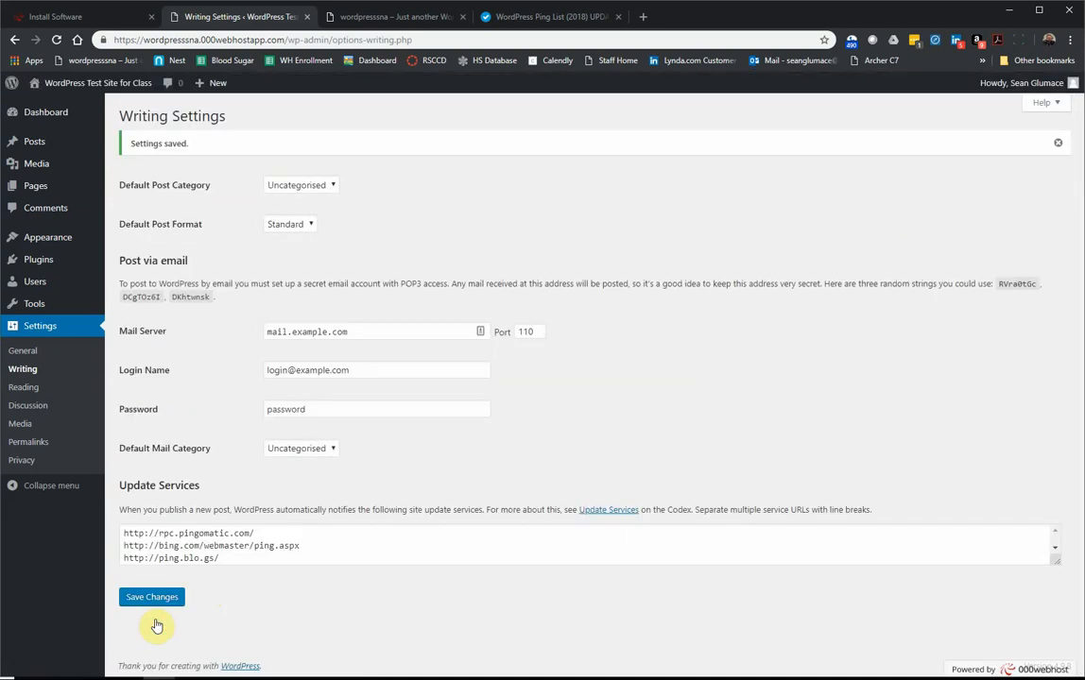
click(24, 387)
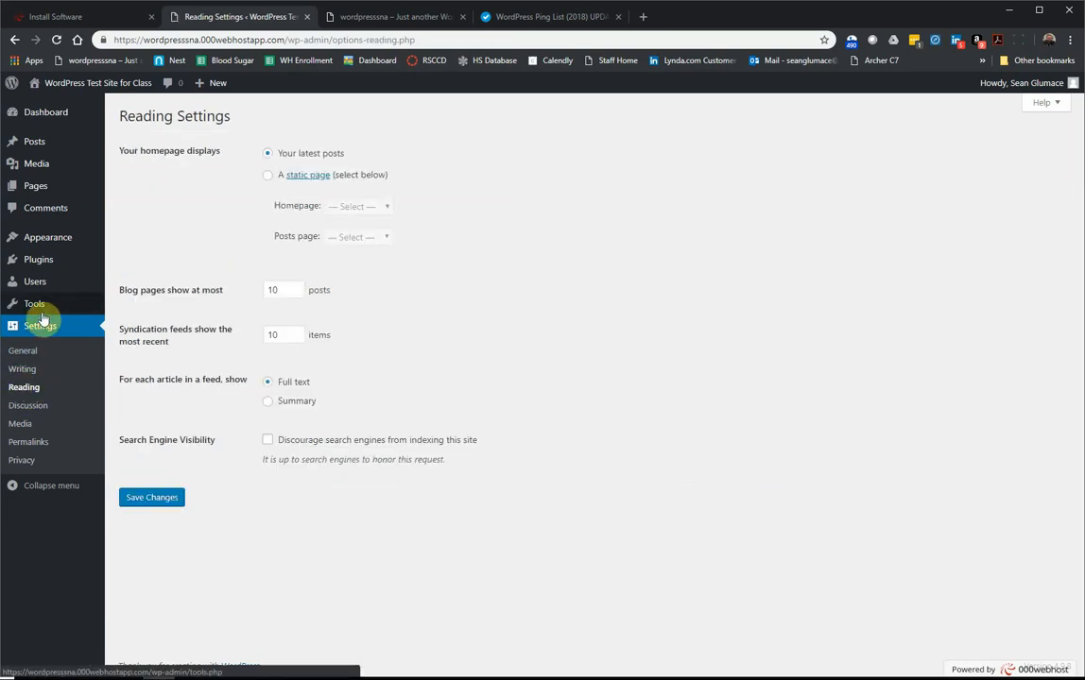
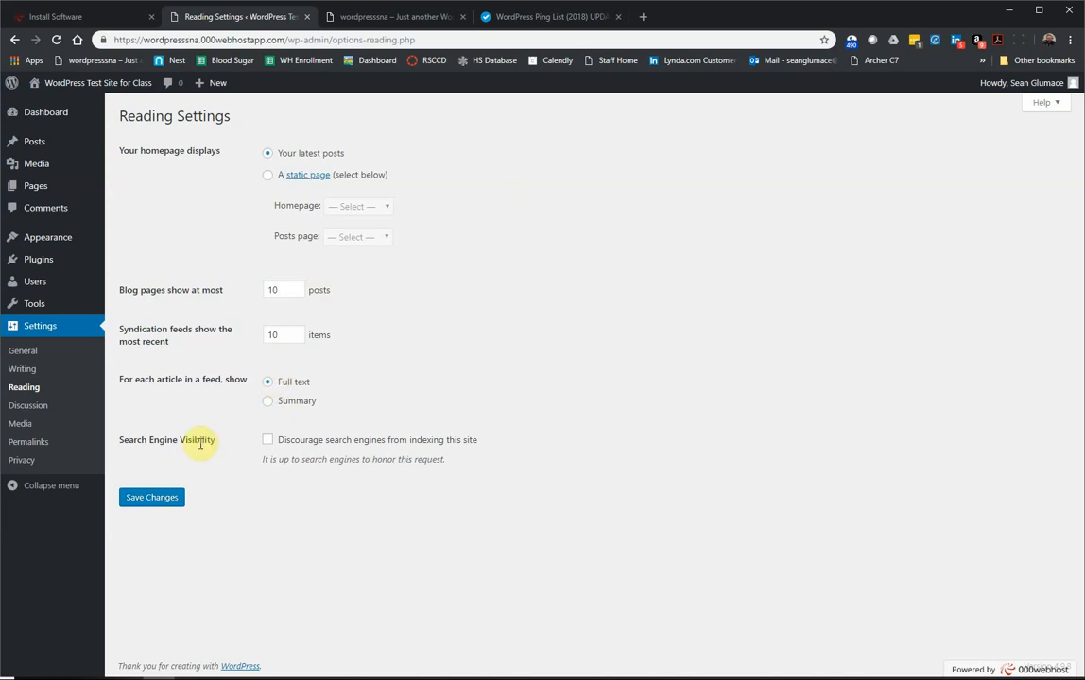
Step: Tick 'Discourage search engines from indexing this site' and save the Reading settings
click(269, 441)
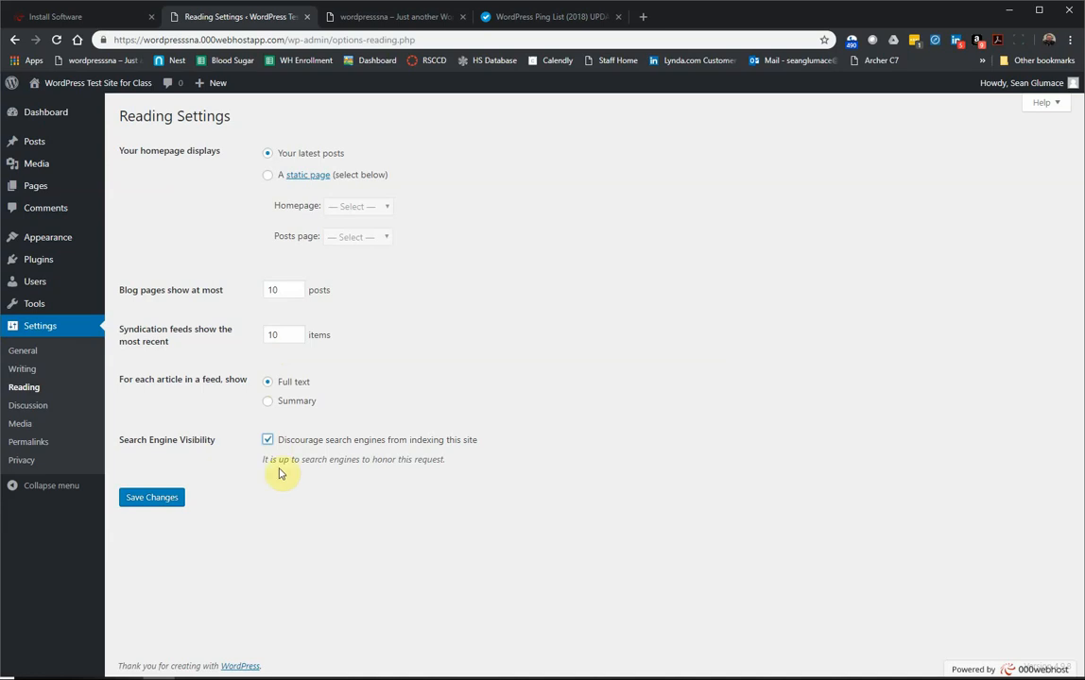
click(164, 503)
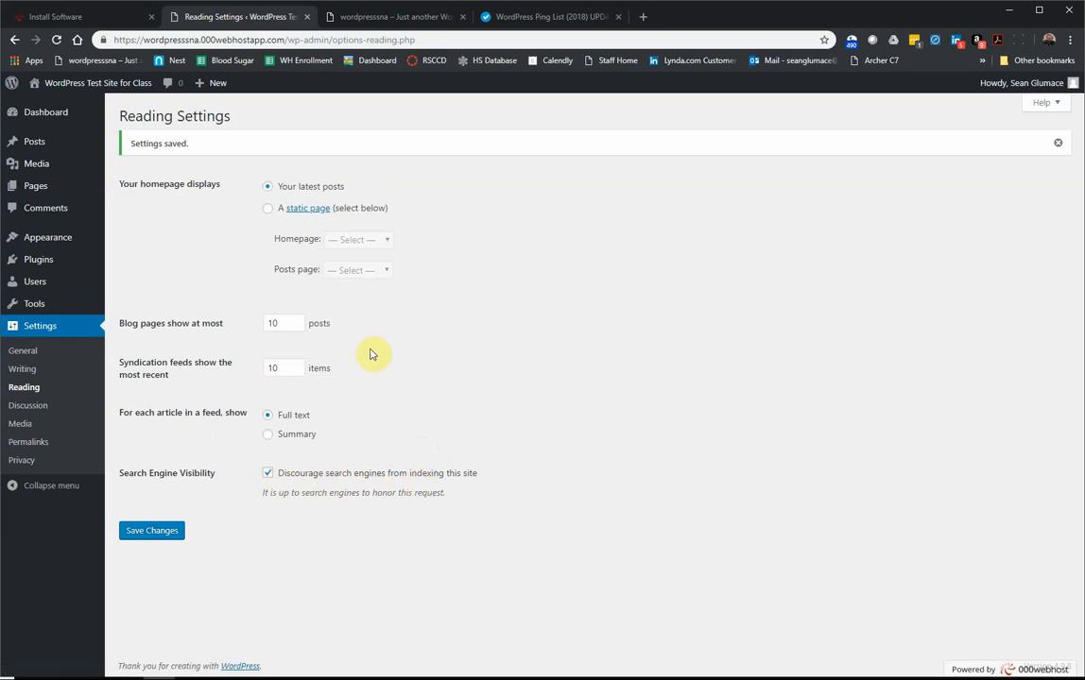
click(70, 405)
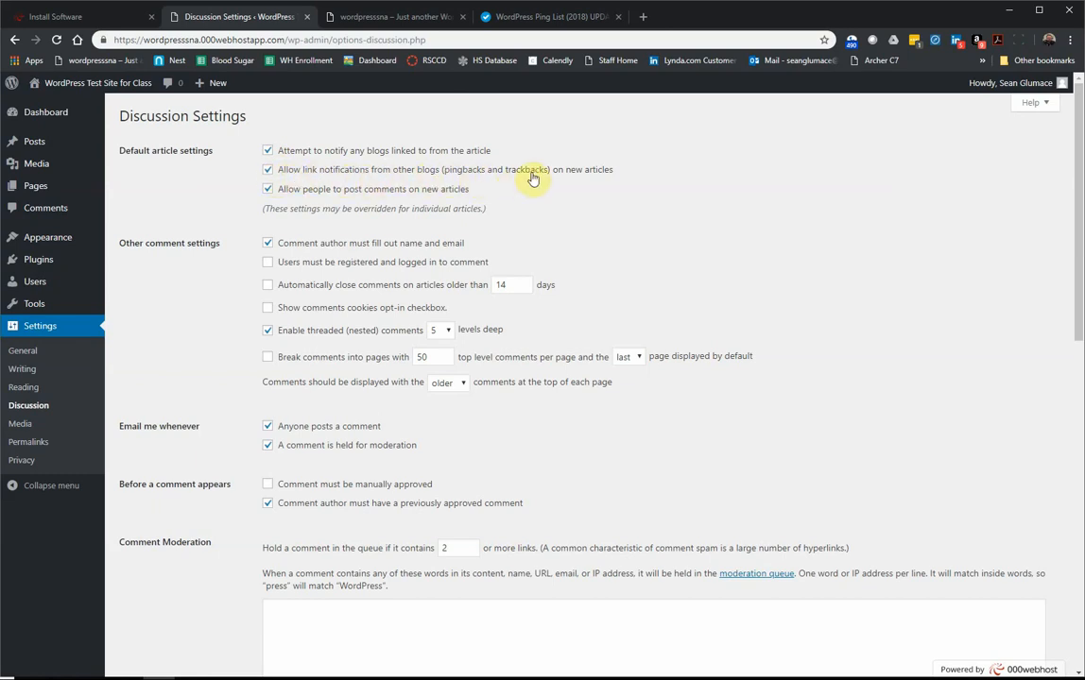
Step: Untick comments on new articles and tick 'Users must be registered and logged in to comment'
click(268, 190)
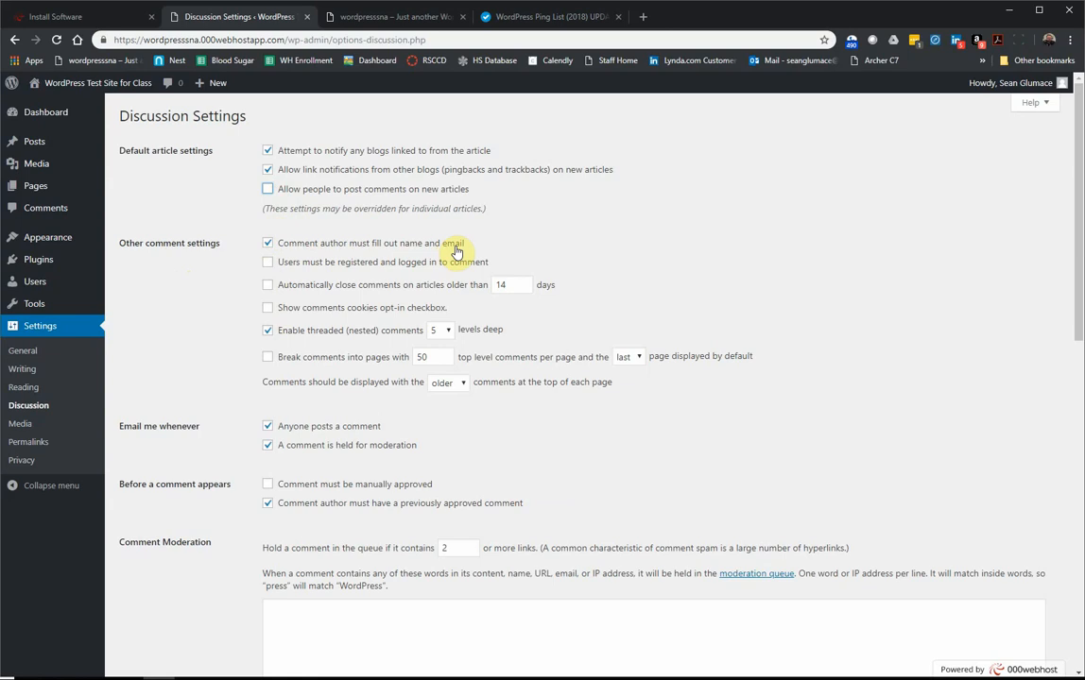
click(268, 262)
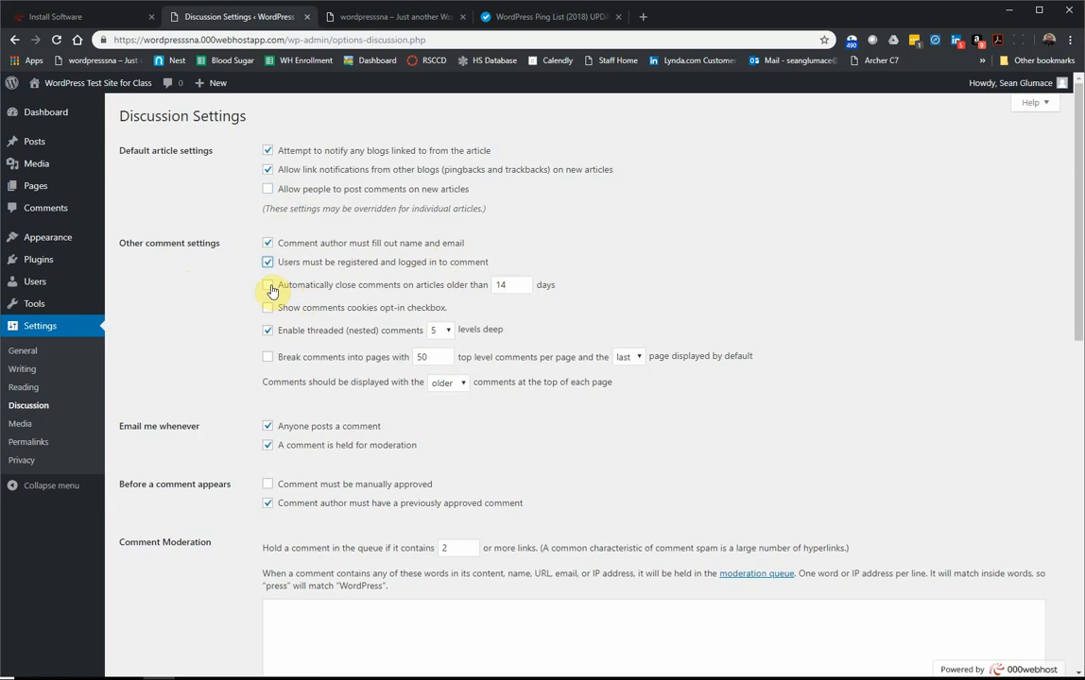
Step: Enable auto-closing comments on articles older than 14 days and the comment cookies opt-in checkbox
click(269, 287)
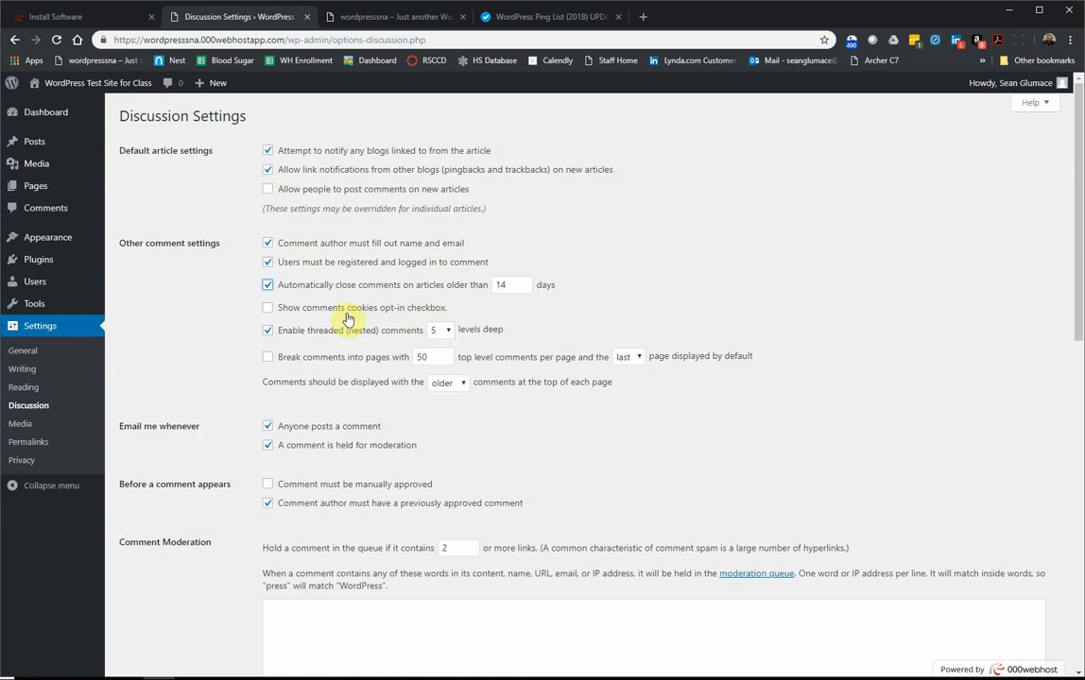
click(267, 310)
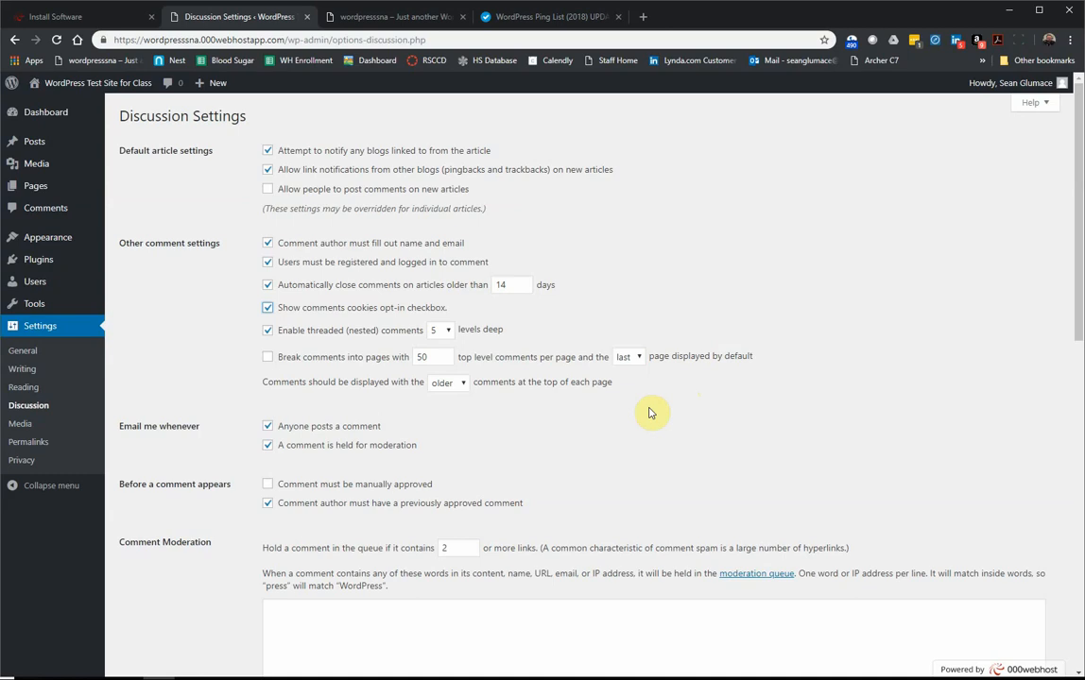
Step: Tick 'Comment must be manually approved' under 'Before a comment appears'
scroll(420, 444, down, 2)
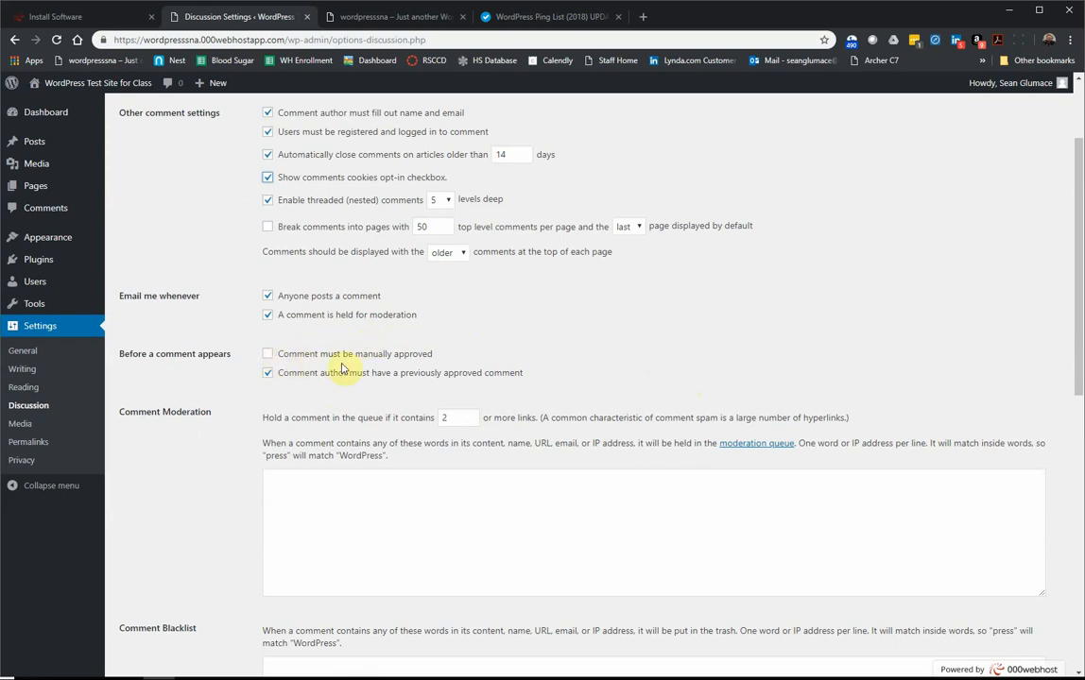
click(271, 355)
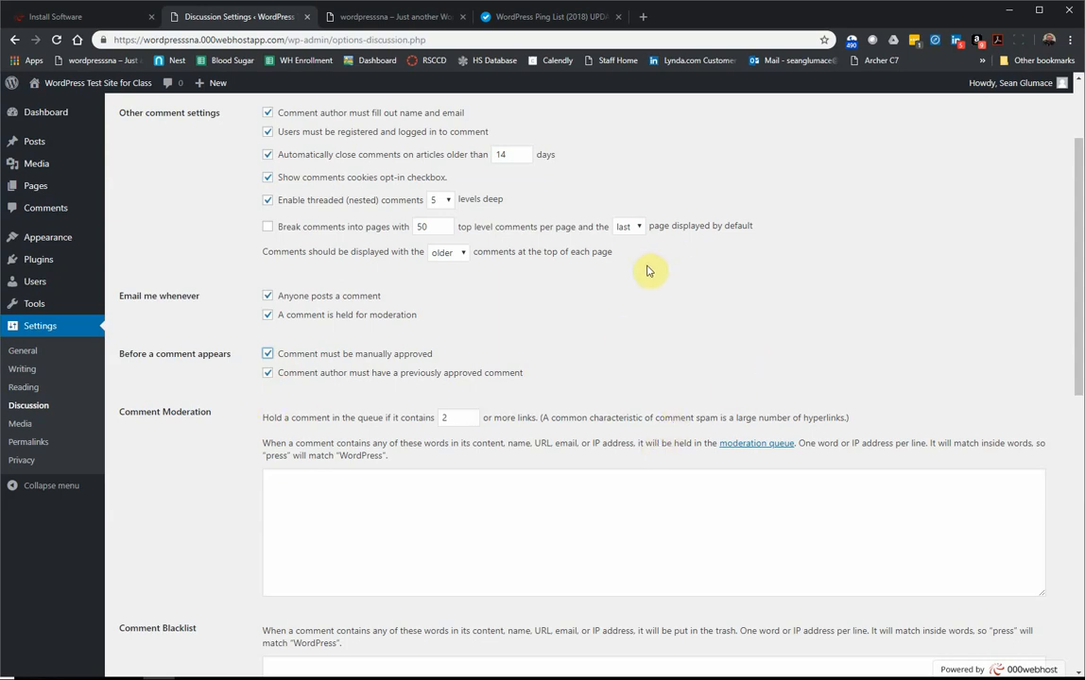
scroll(643, 269, up, 2)
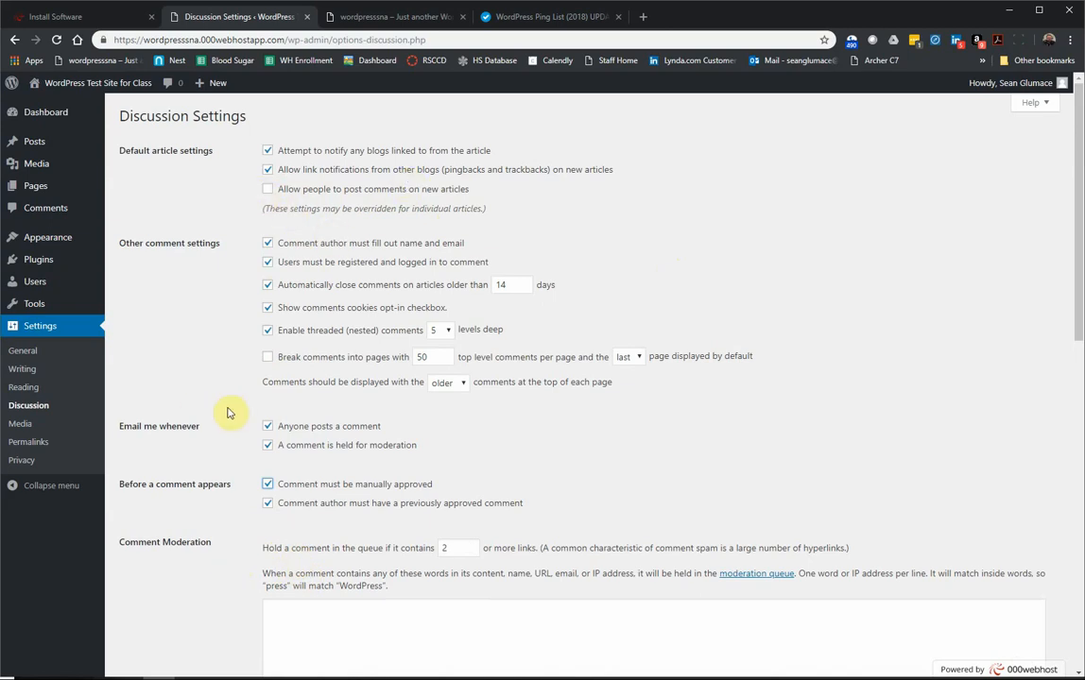
scroll(235, 412, down, 3)
click(352, 367)
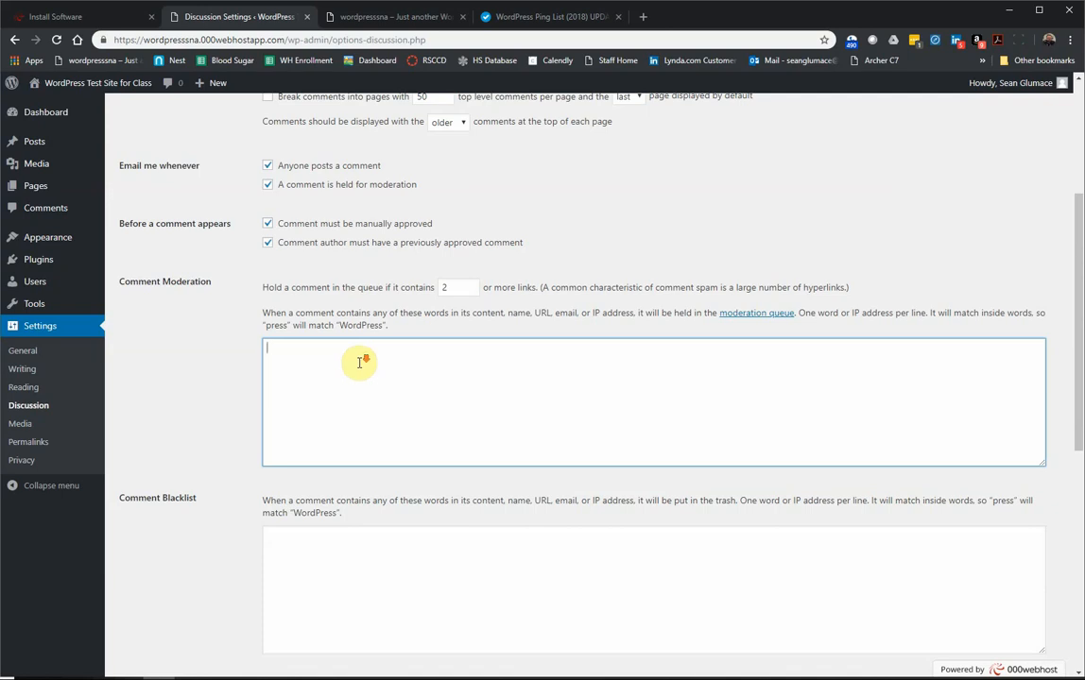
scroll(358, 358, down, 2)
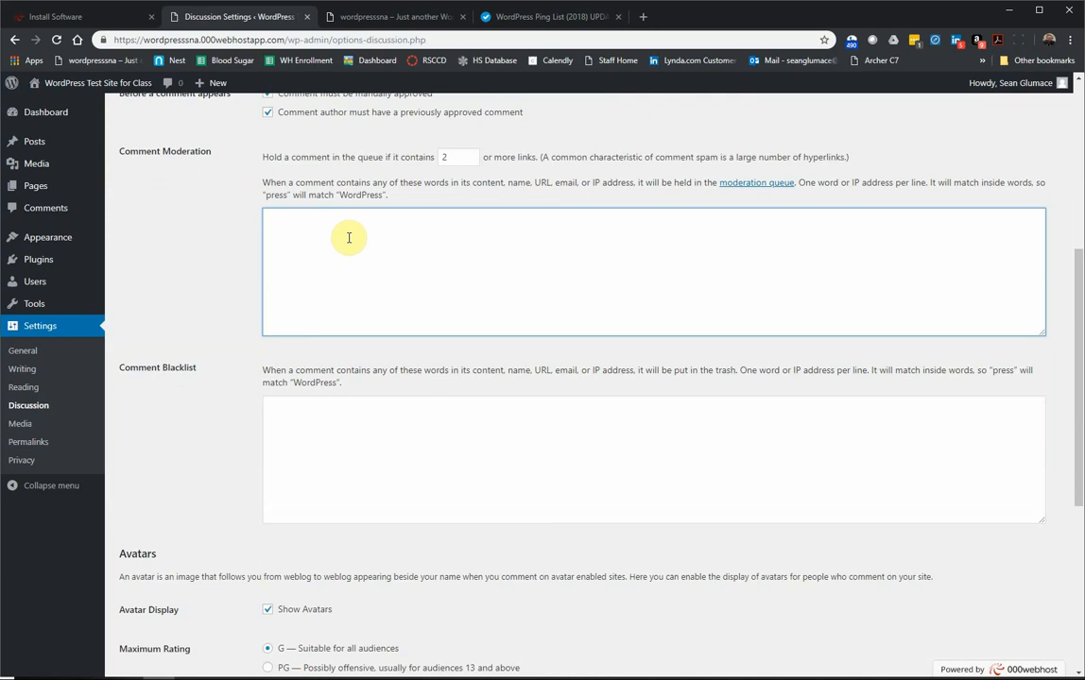
click(346, 236)
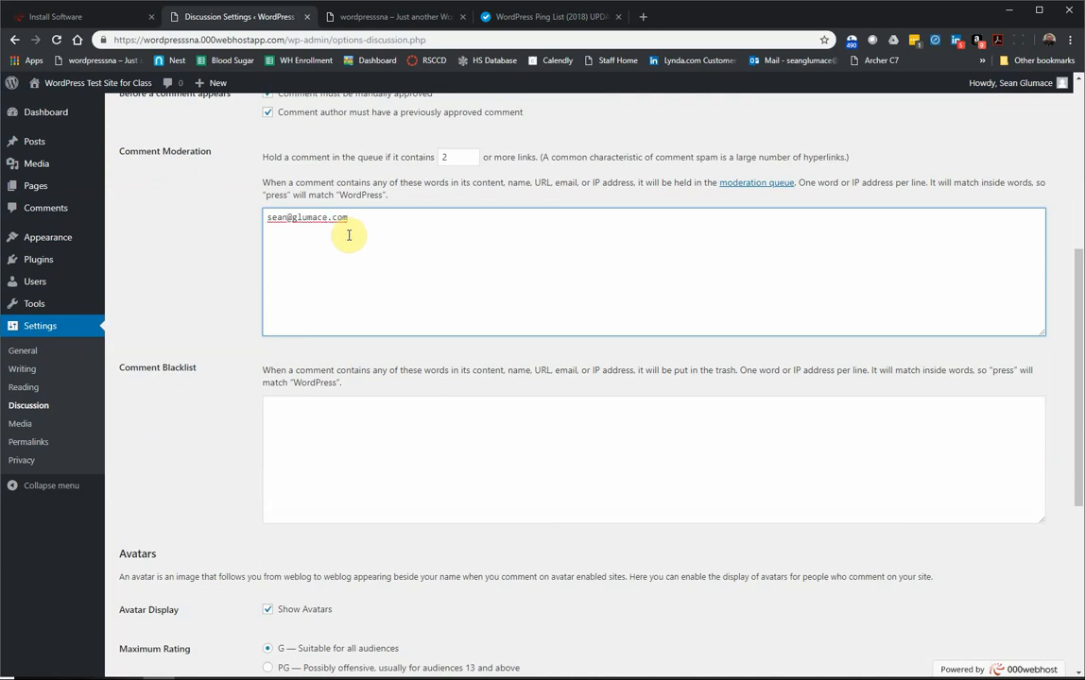
click(293, 424)
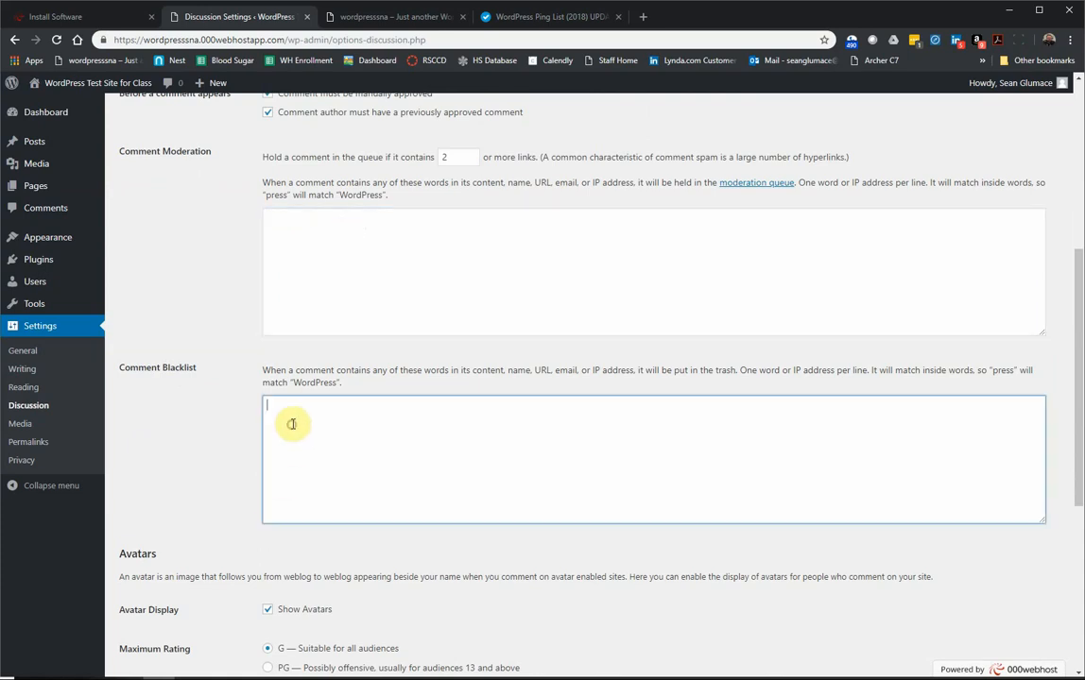
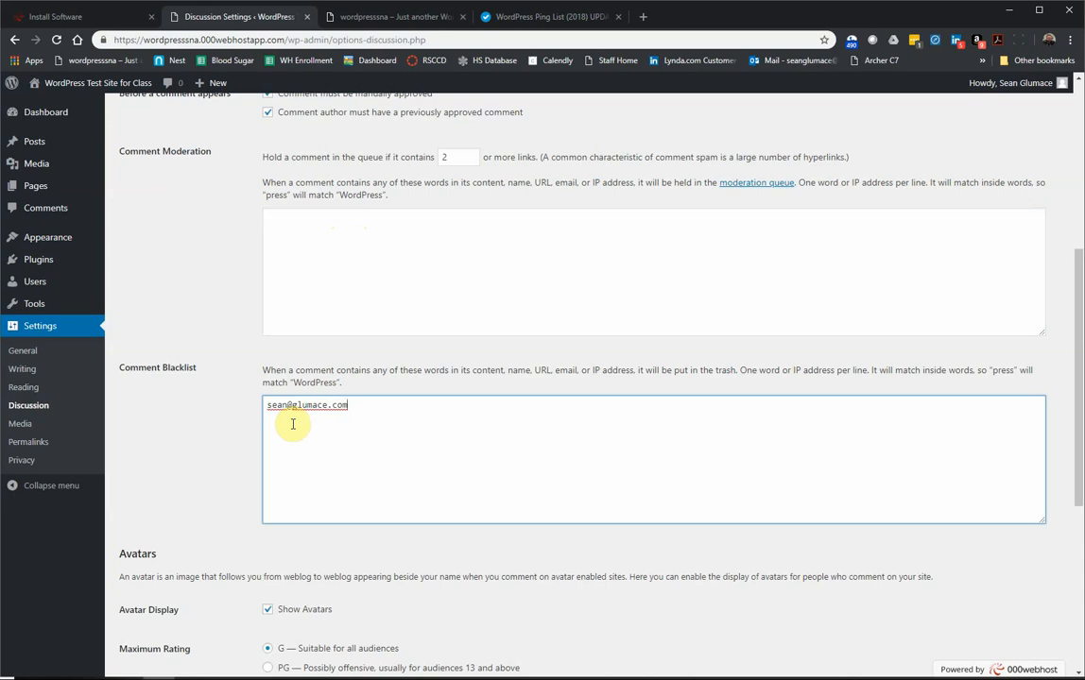
drag(354, 406, 229, 401)
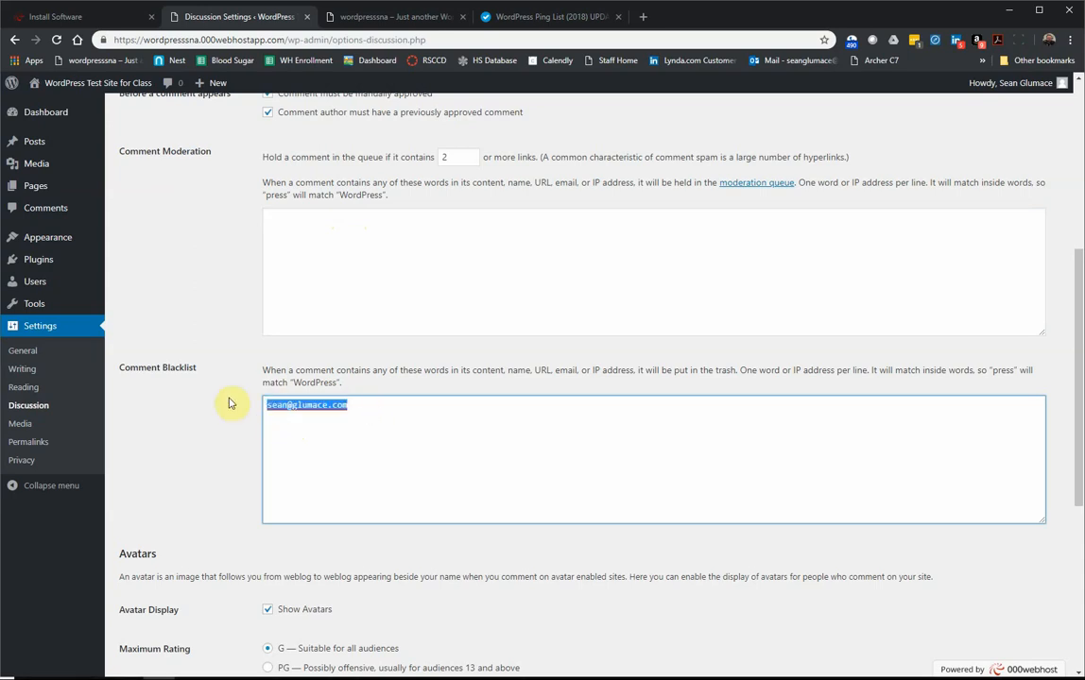
key(BackSpace)
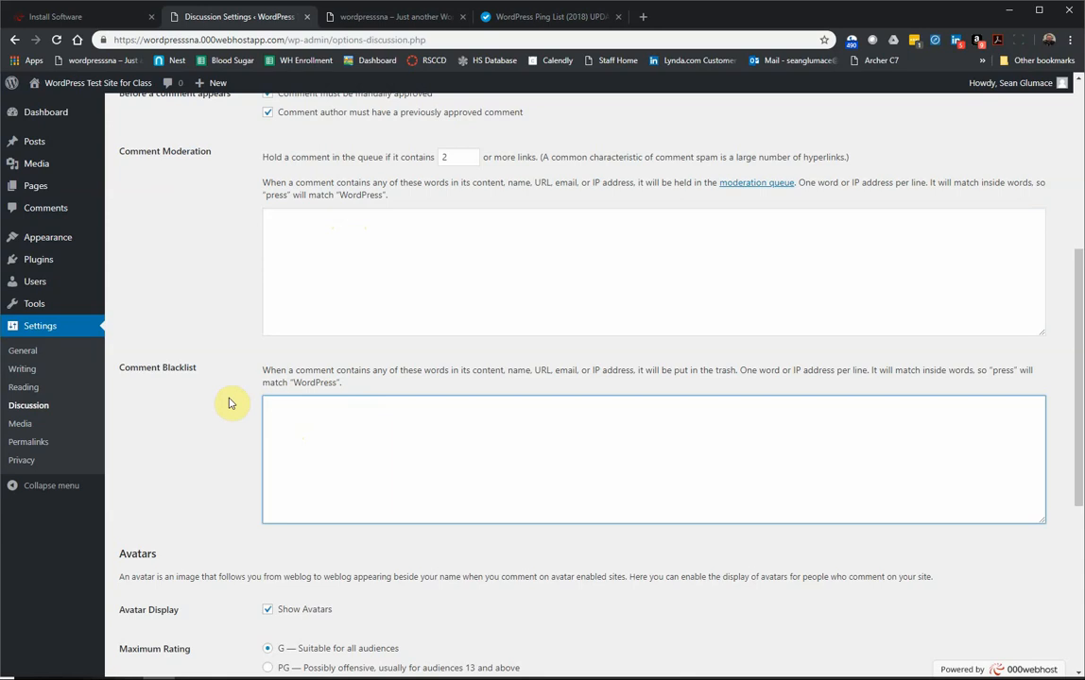
scroll(231, 402, down, 5)
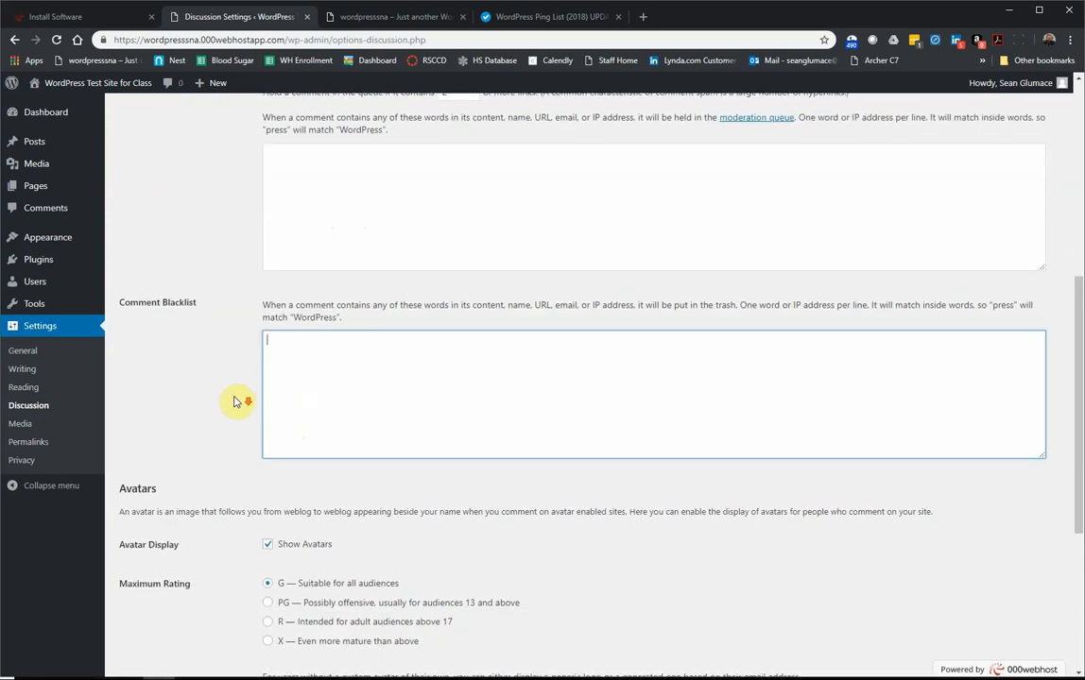
scroll(280, 361, down, 2)
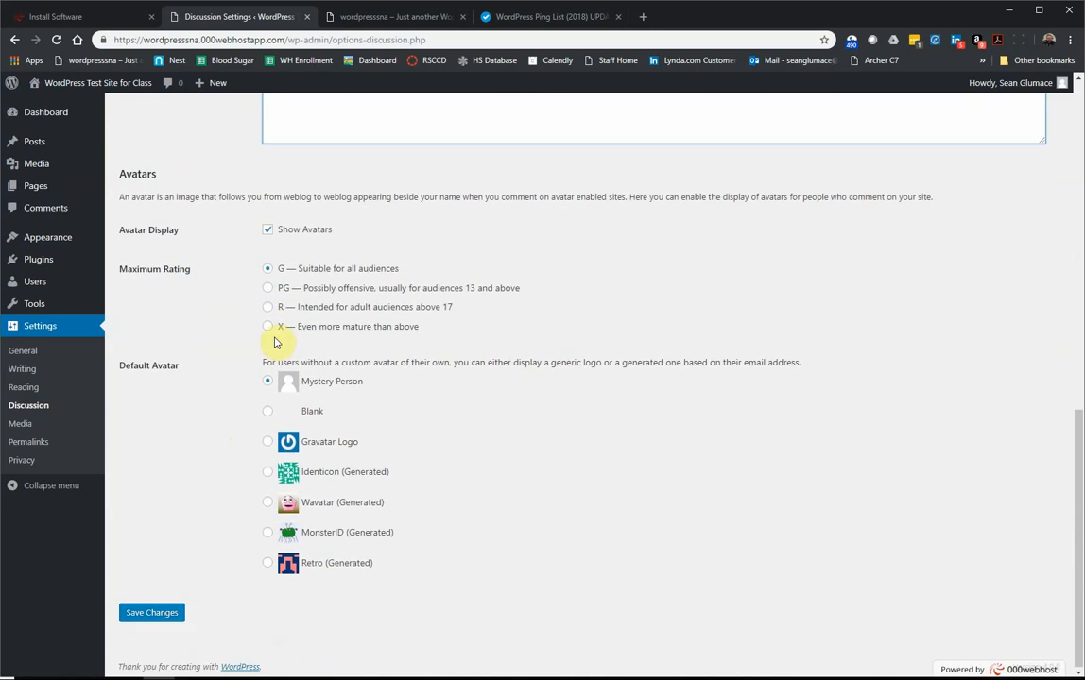
click(267, 230)
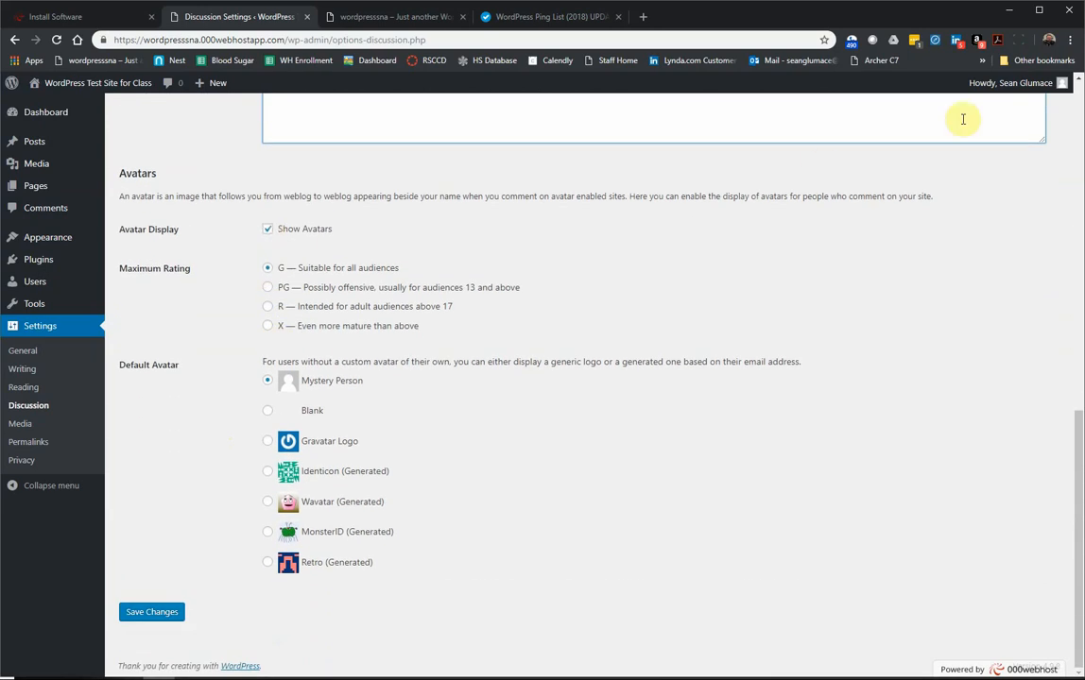
Step: Uncheck Show Avatars so commenter avatars are no longer displayed
mouse_move(1030, 83)
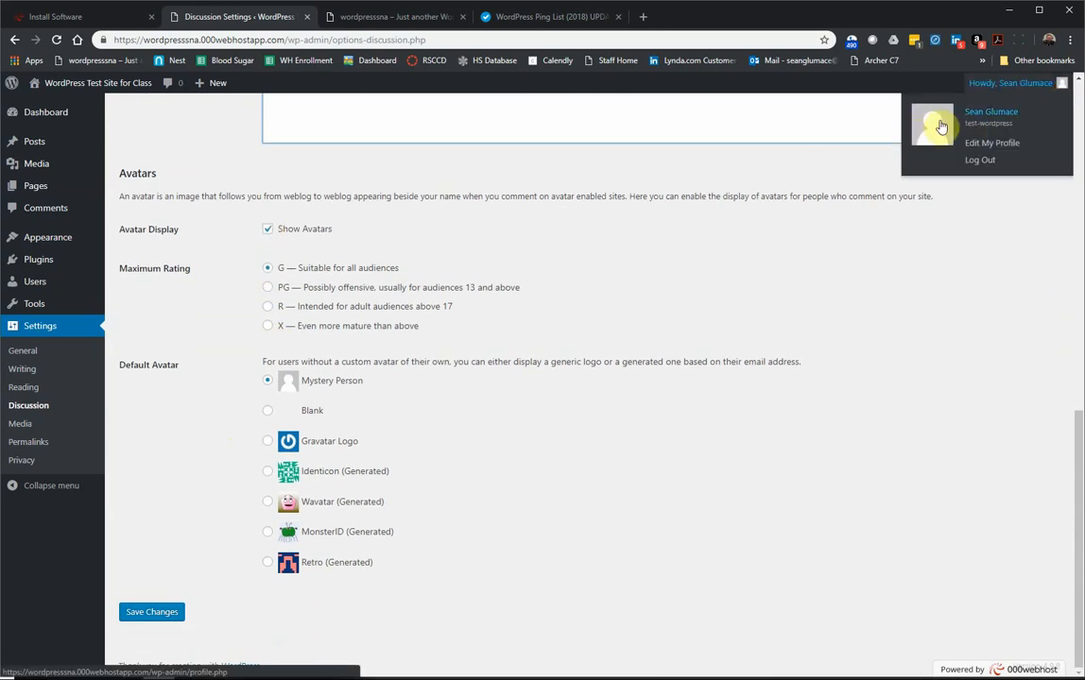
click(269, 231)
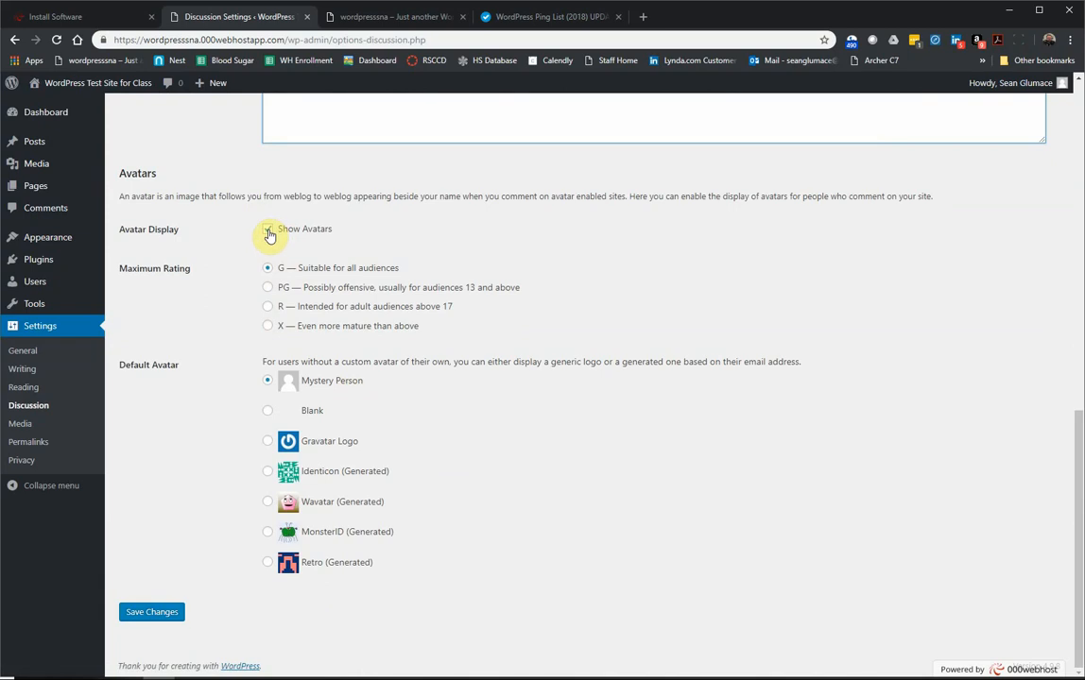
click(269, 232)
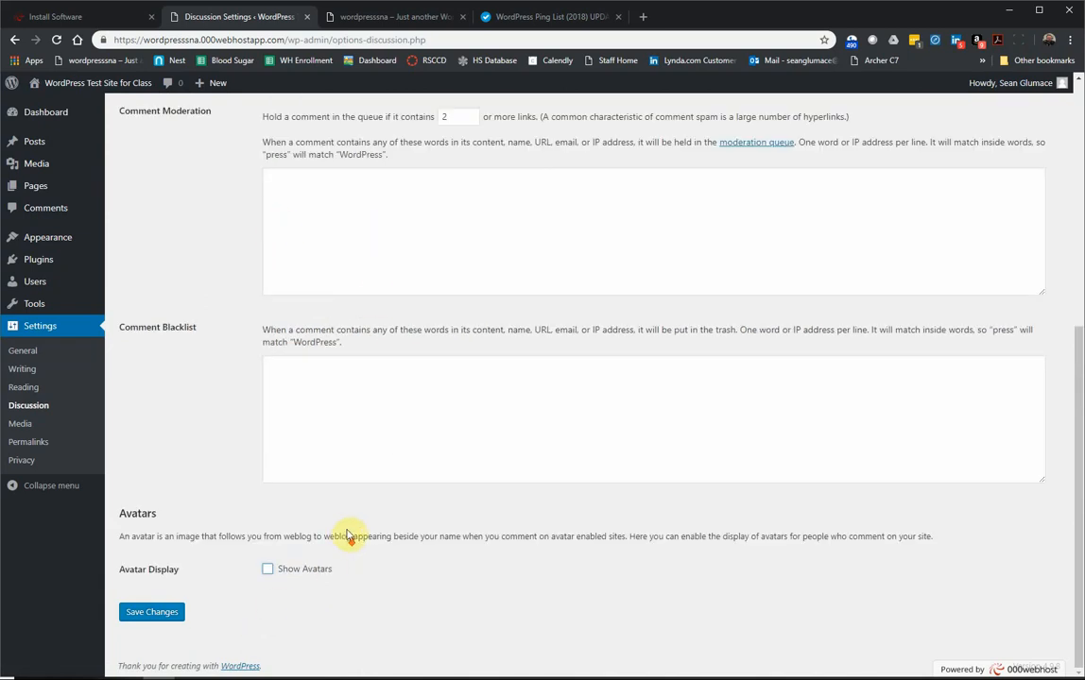
click(269, 570)
scroll(557, 472, down, 4)
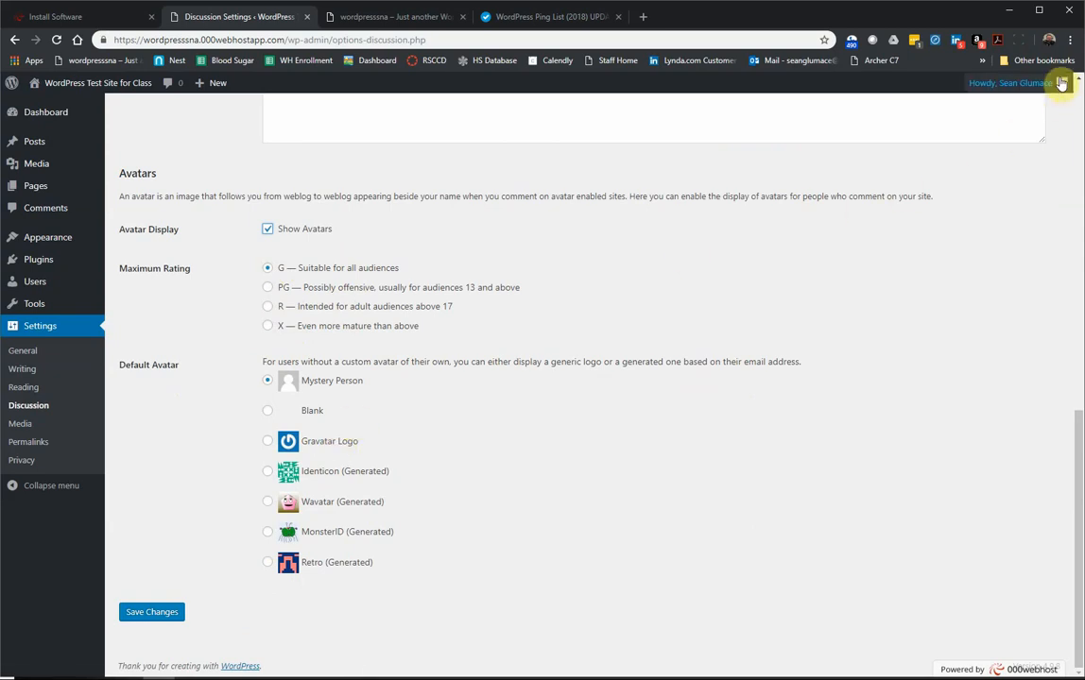
mouse_move(1060, 83)
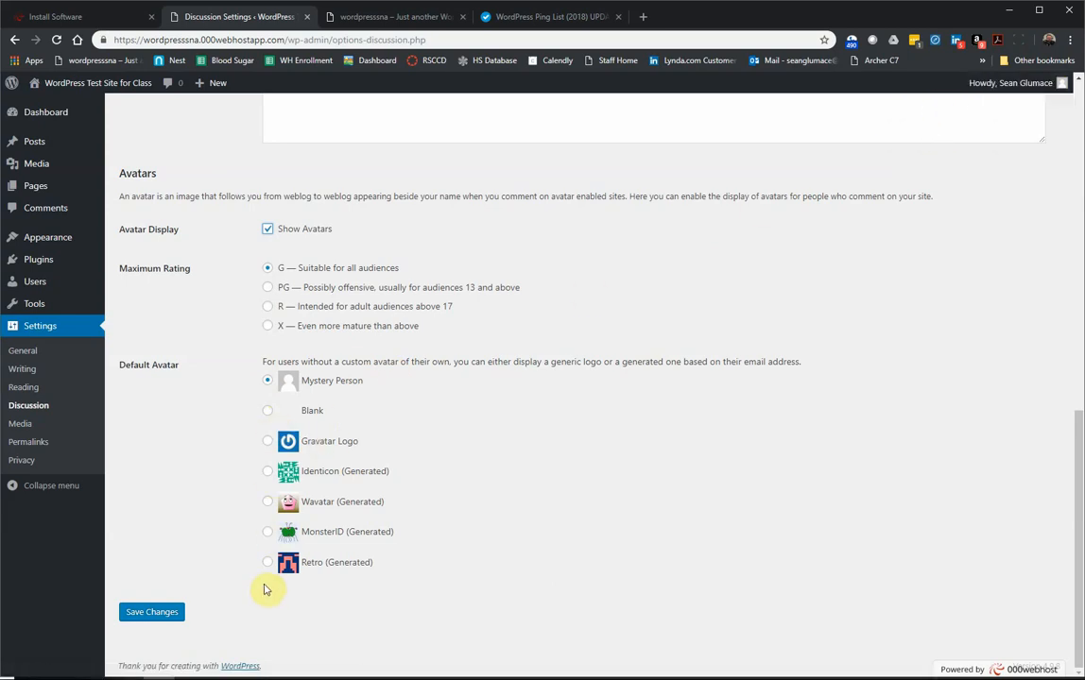
click(266, 229)
Step: Save the Discussion settings with avatars turned off
click(140, 613)
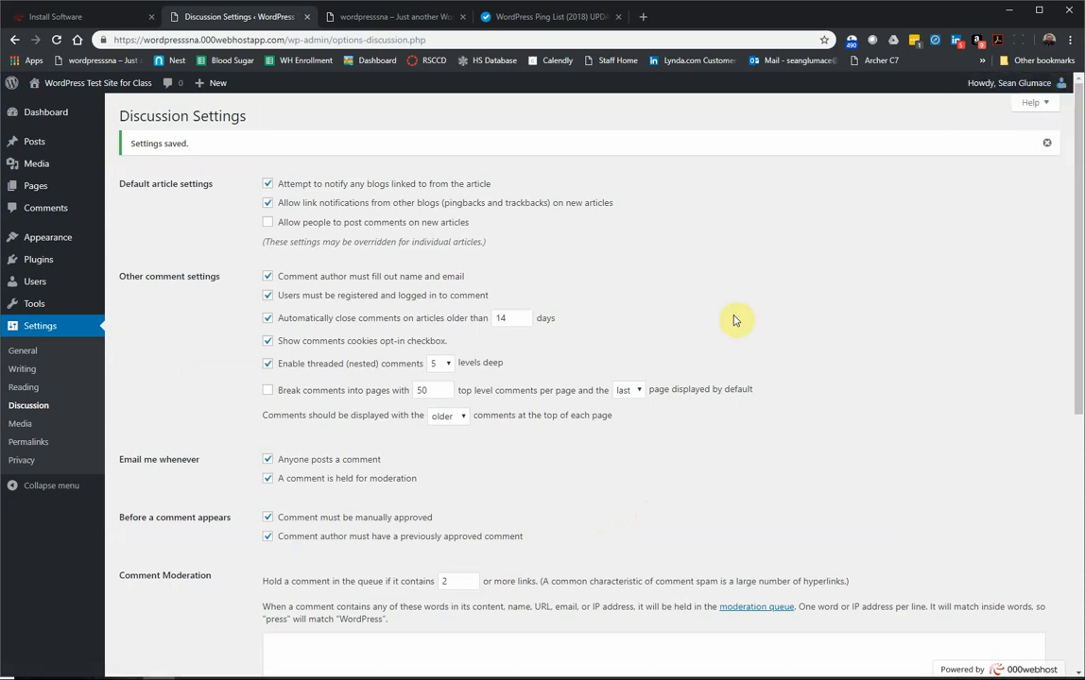
scroll(652, 382, down, 1)
scroll(535, 469, down, 5)
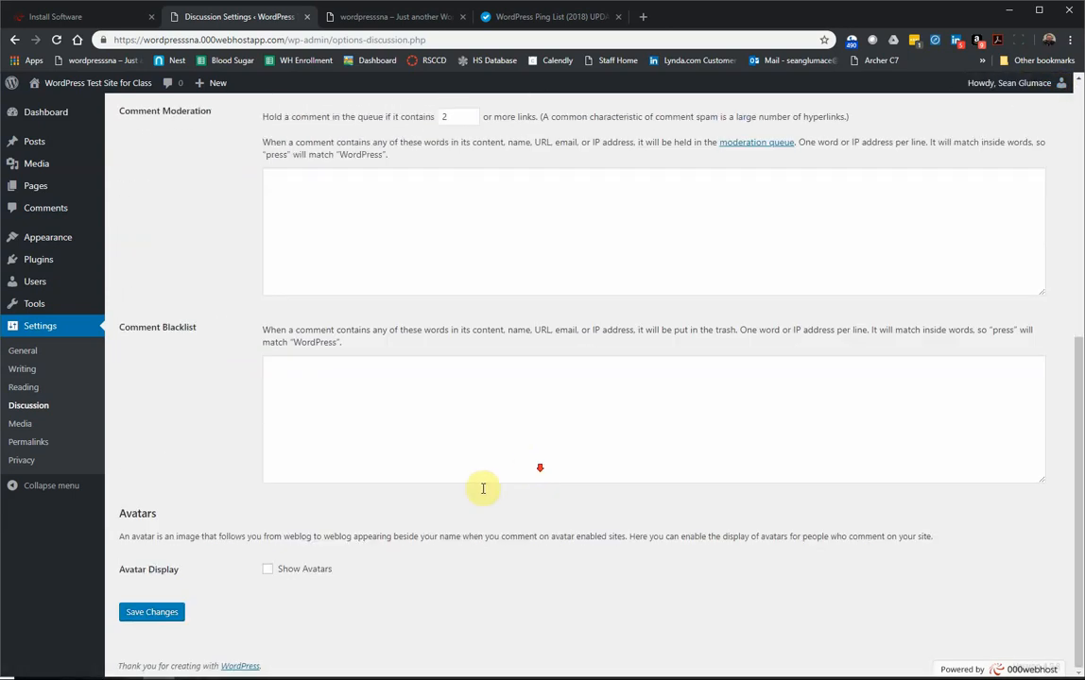
click(168, 613)
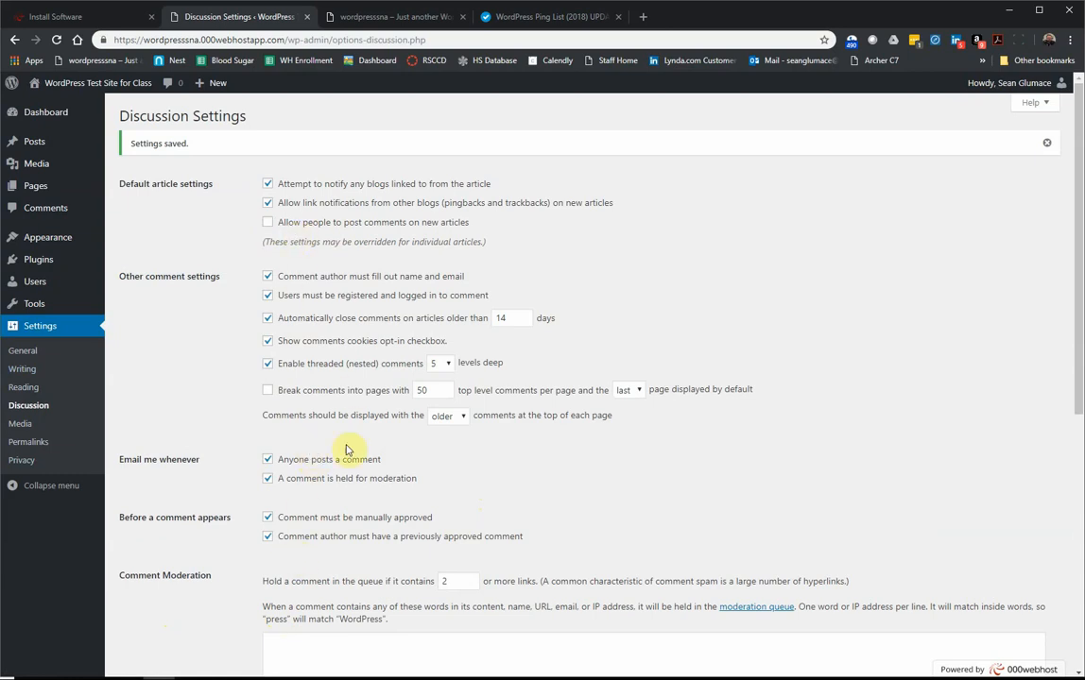
click(35, 426)
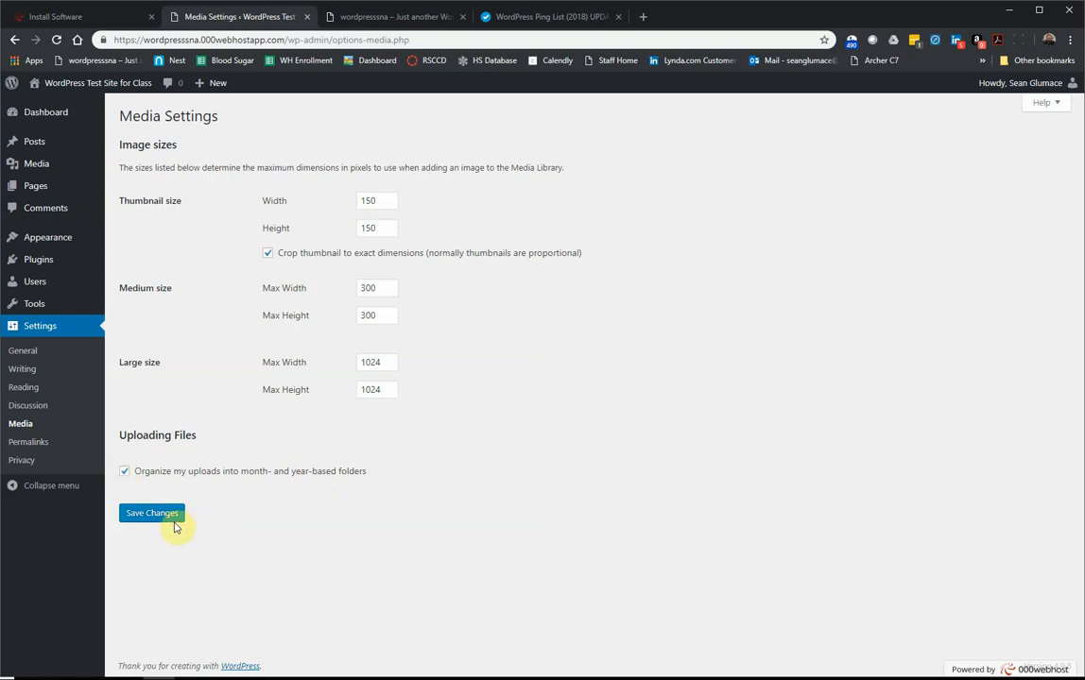
Step: Choose the Post name (/%postname%/) structure in Permalink Settings
click(40, 442)
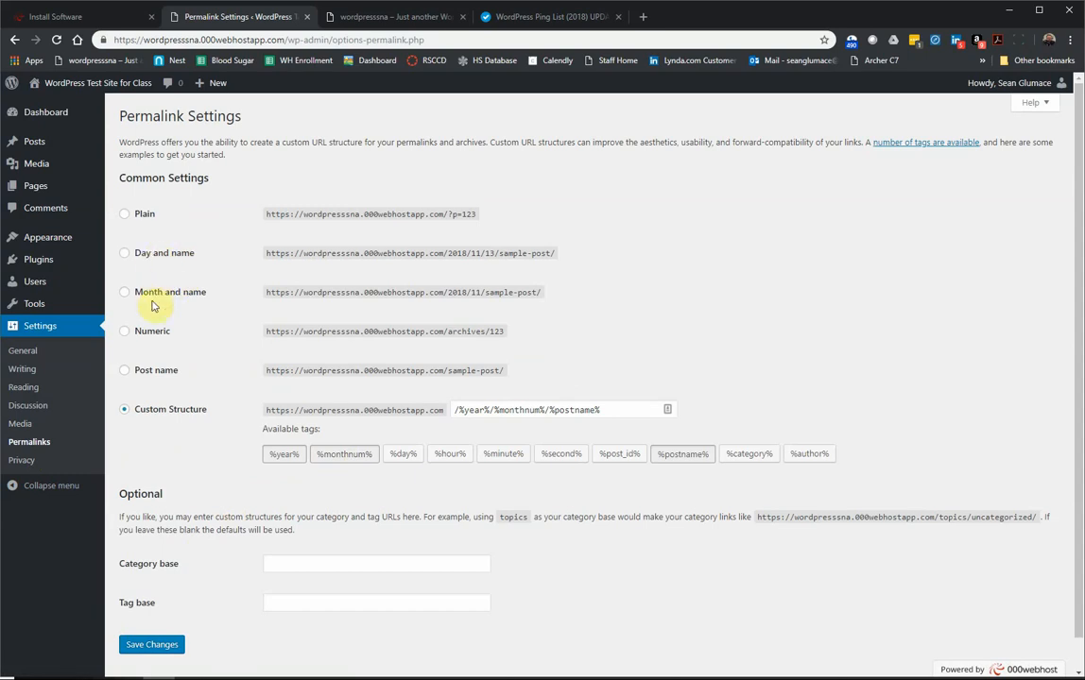
click(139, 371)
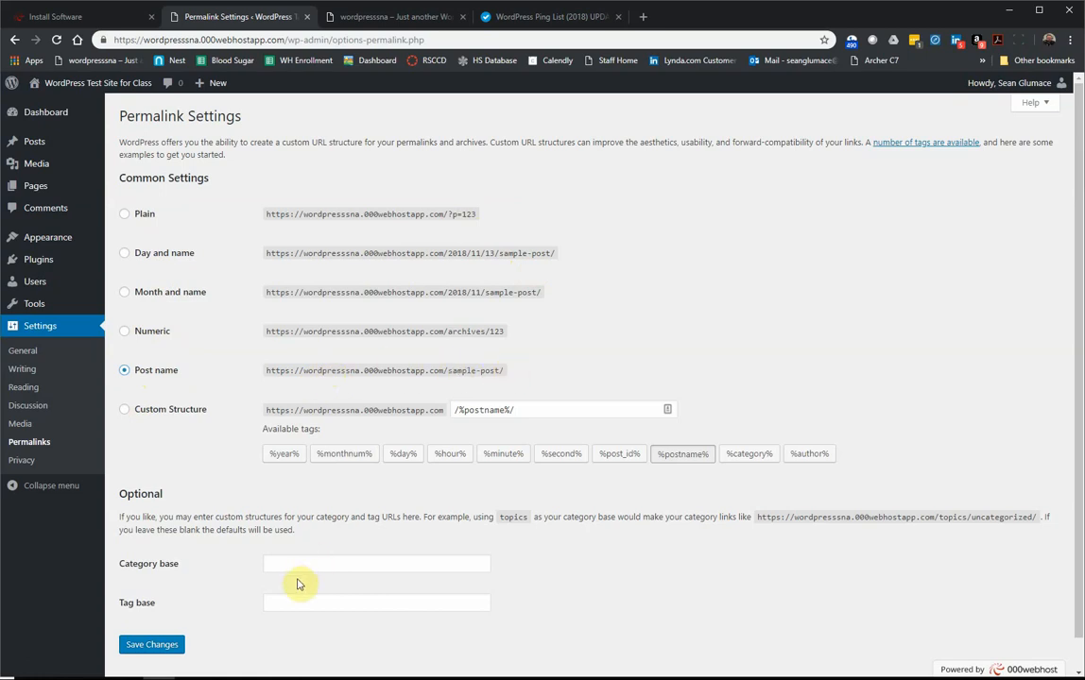
Step: Save Permalink Settings with the /%postname%/ structure
scroll(296, 578, down, 1)
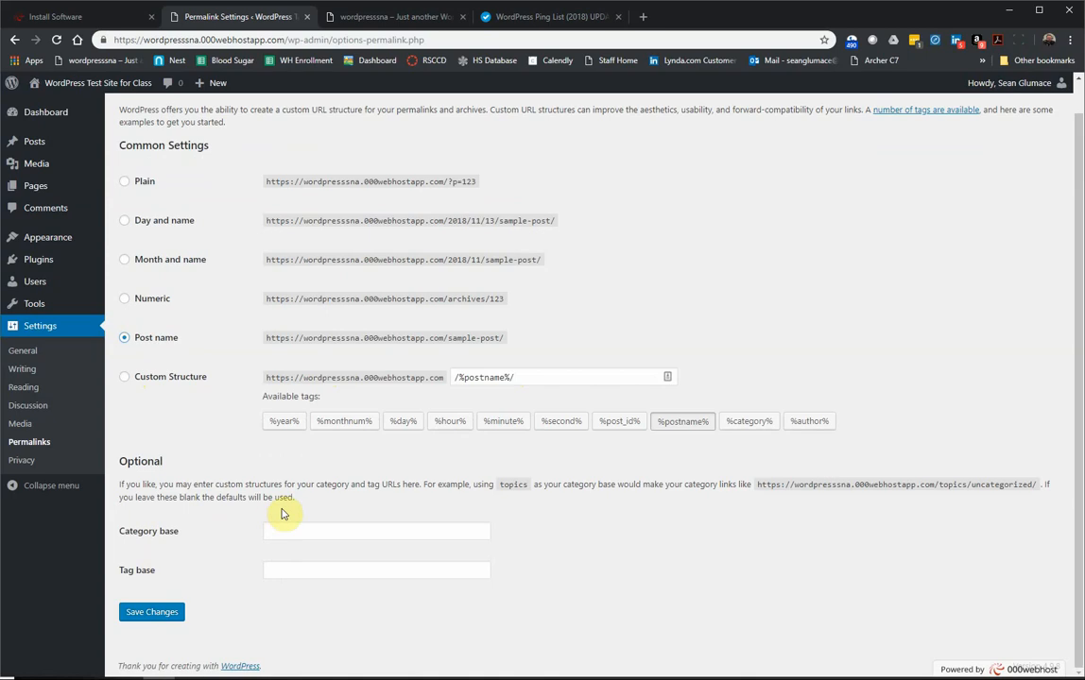
click(148, 612)
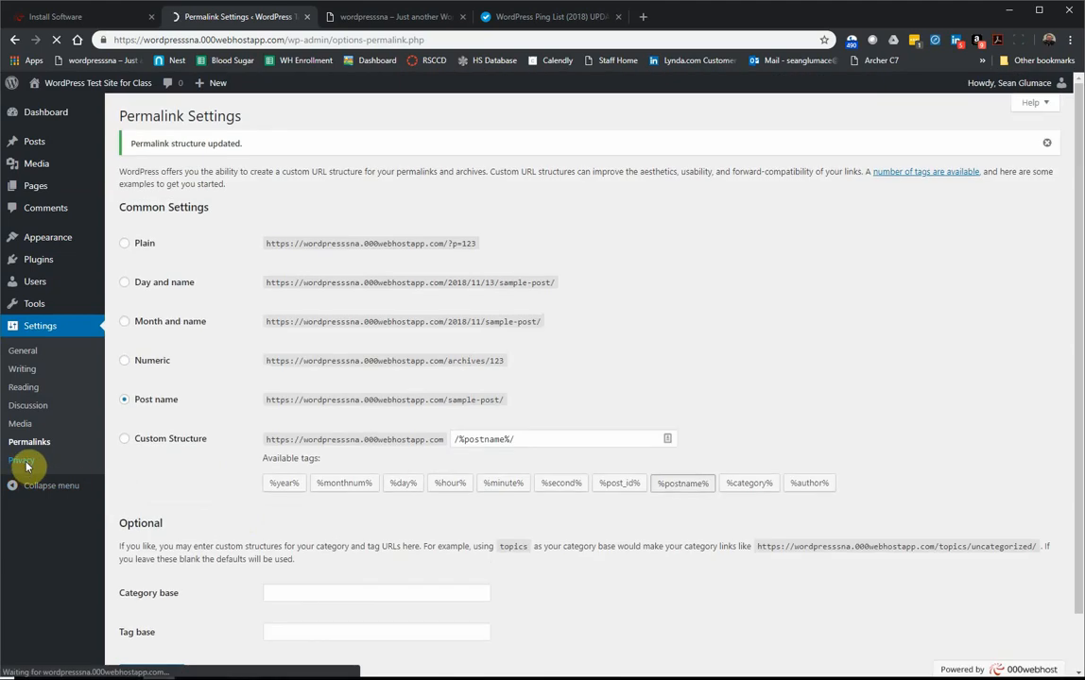
click(26, 463)
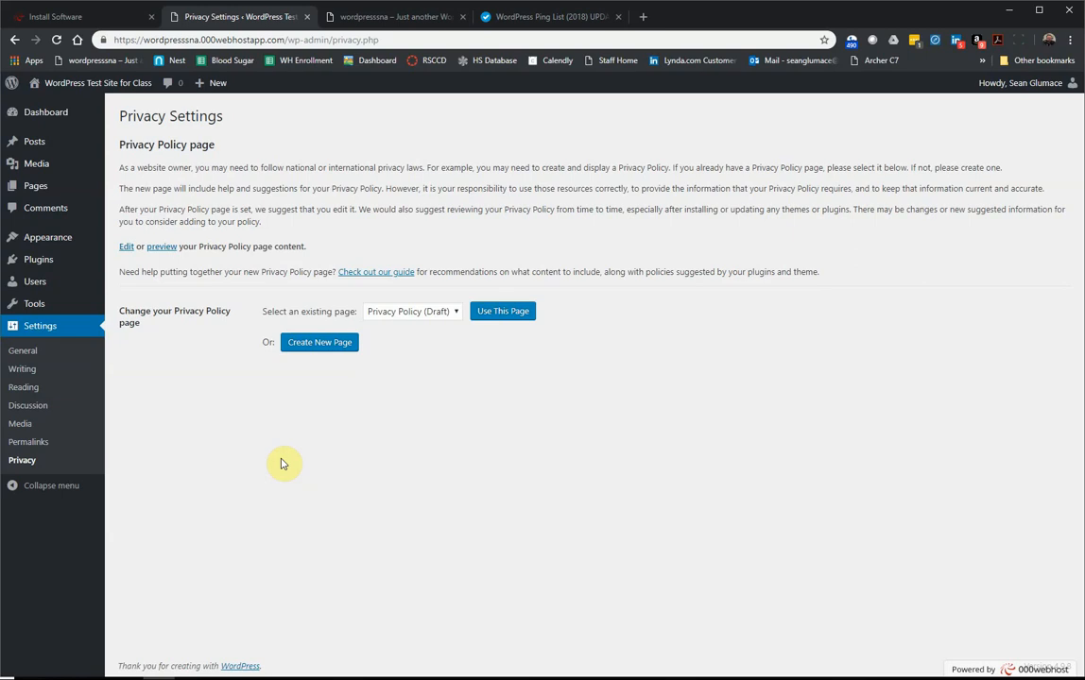
Step: Set 'Privacy Policy (Draft)' as the site's privacy policy page
click(387, 312)
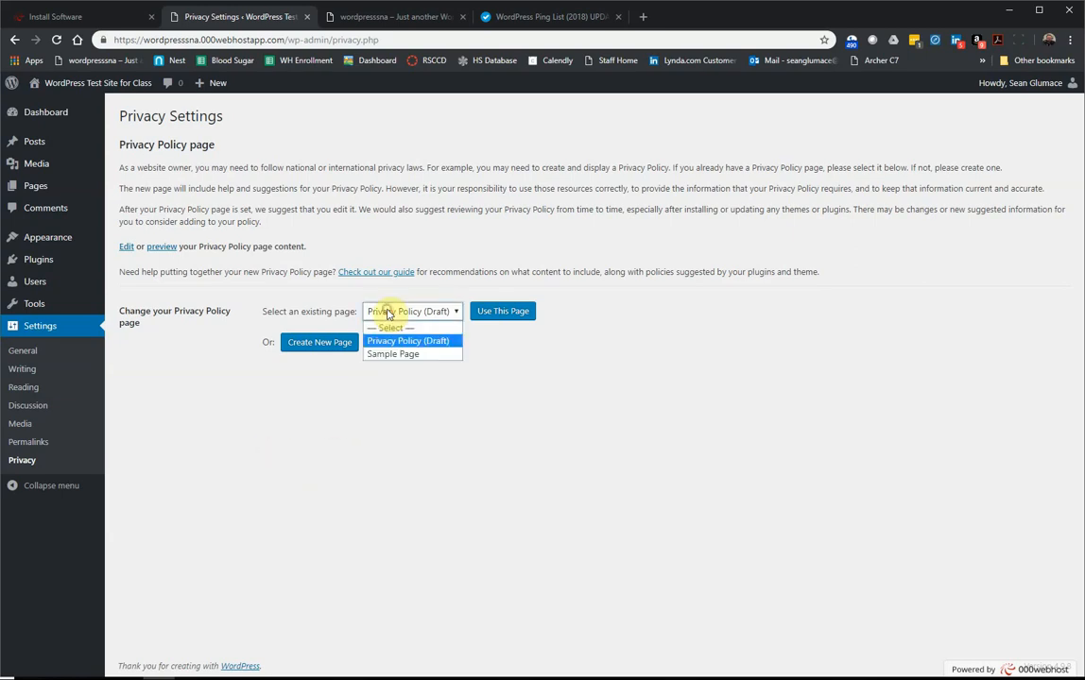
click(389, 342)
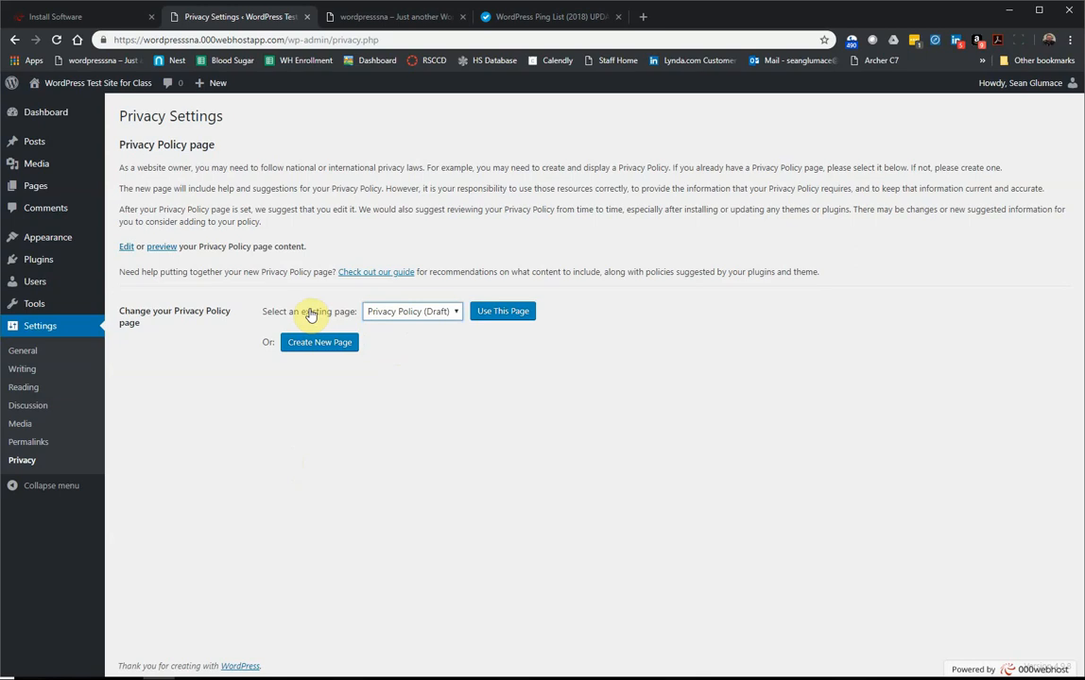
click(507, 316)
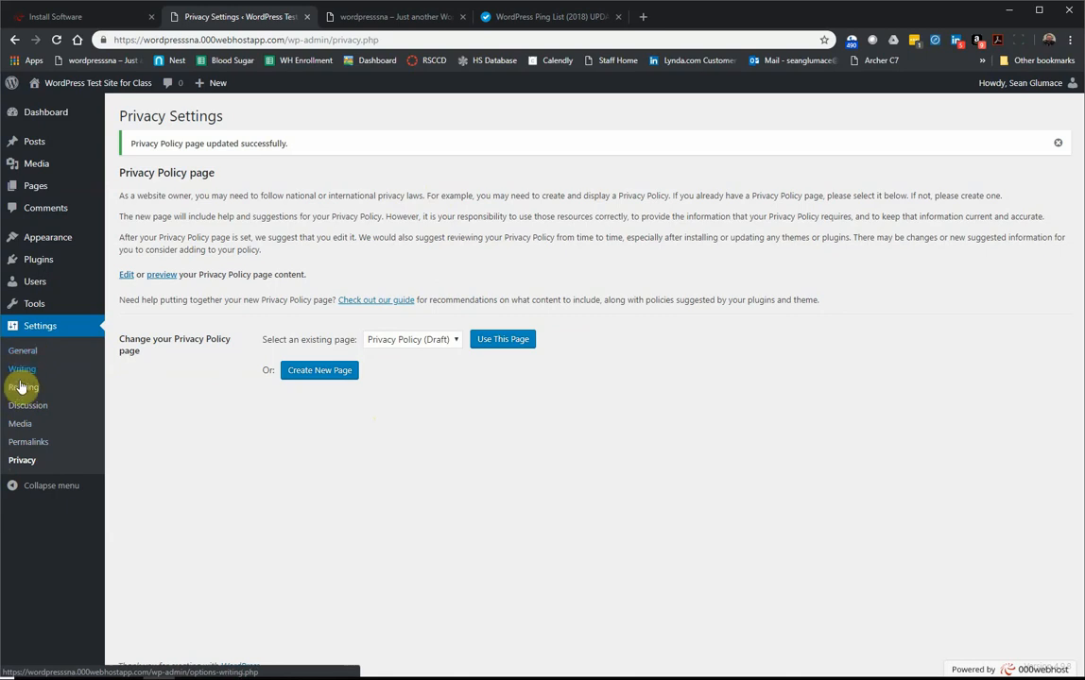
click(47, 119)
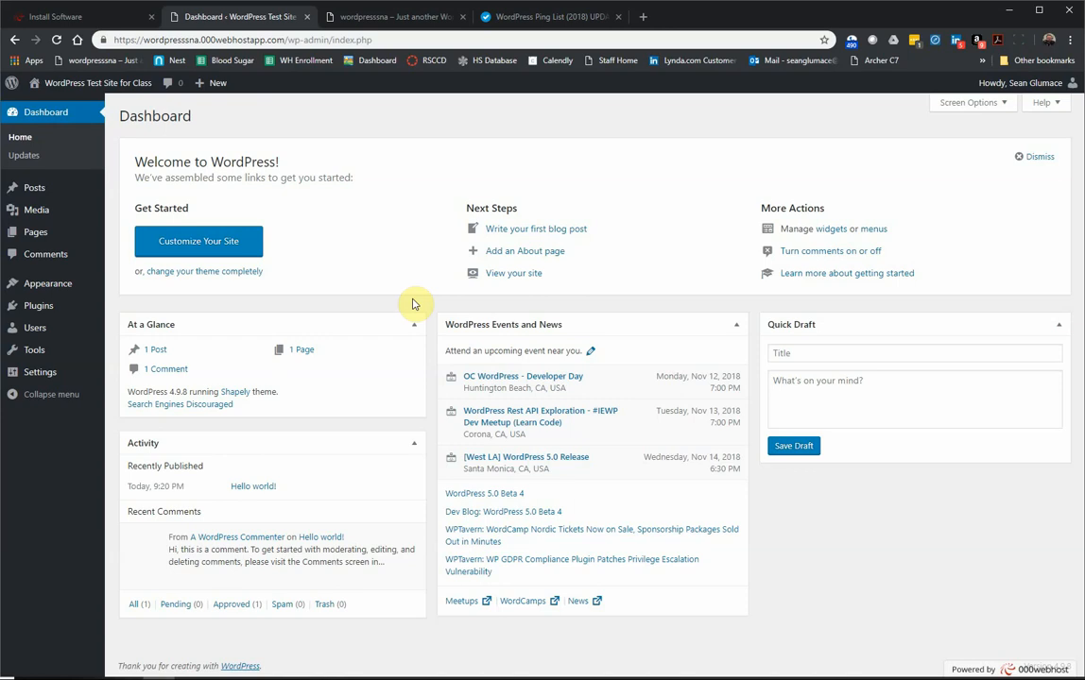
Step: Glance at the hosting Install Software tab, then return to the WordPress Dashboard tab
click(45, 16)
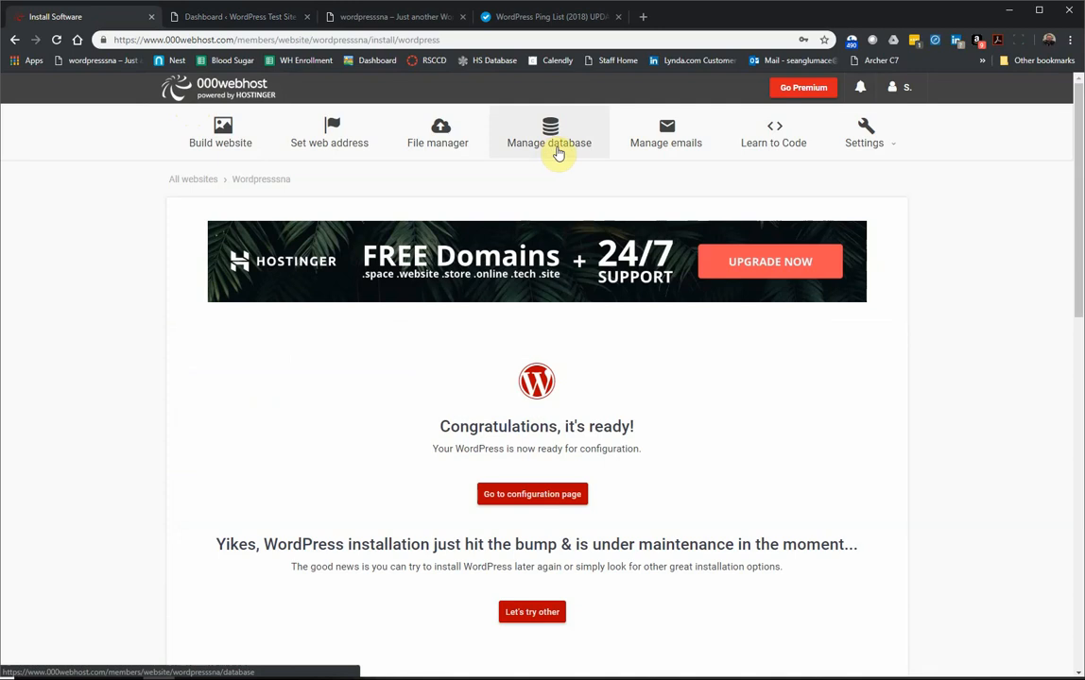
click(241, 17)
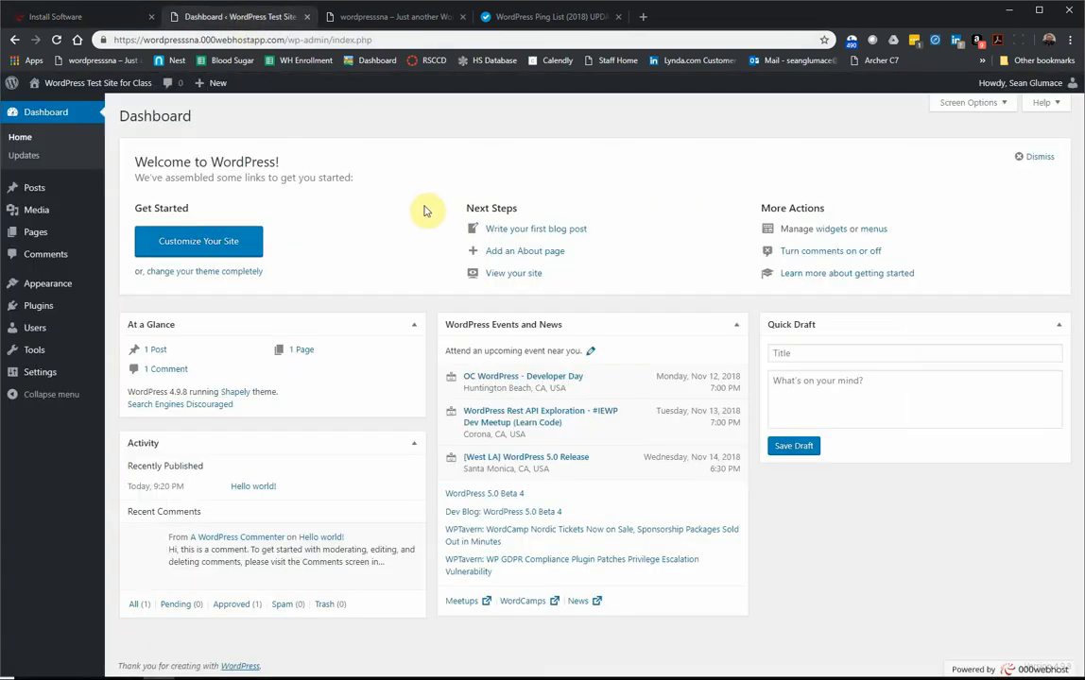